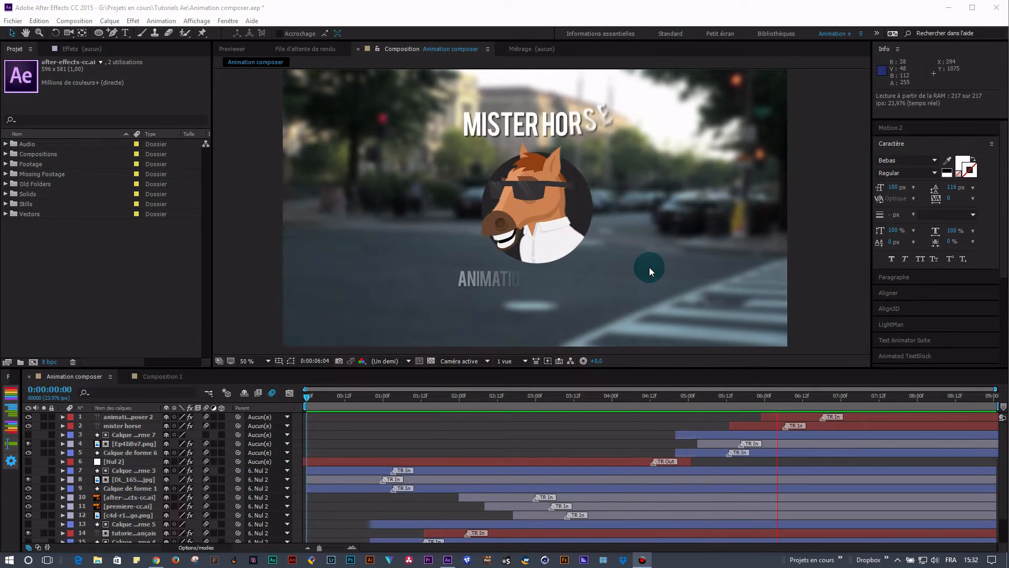
Rewind the composition to its start, then switch to Chrome and look over the Animation Composer 2 page on misterhorse.tv.
left_click(436, 396)
left_click_drag(435, 396, 300, 404)
left_click(157, 561)
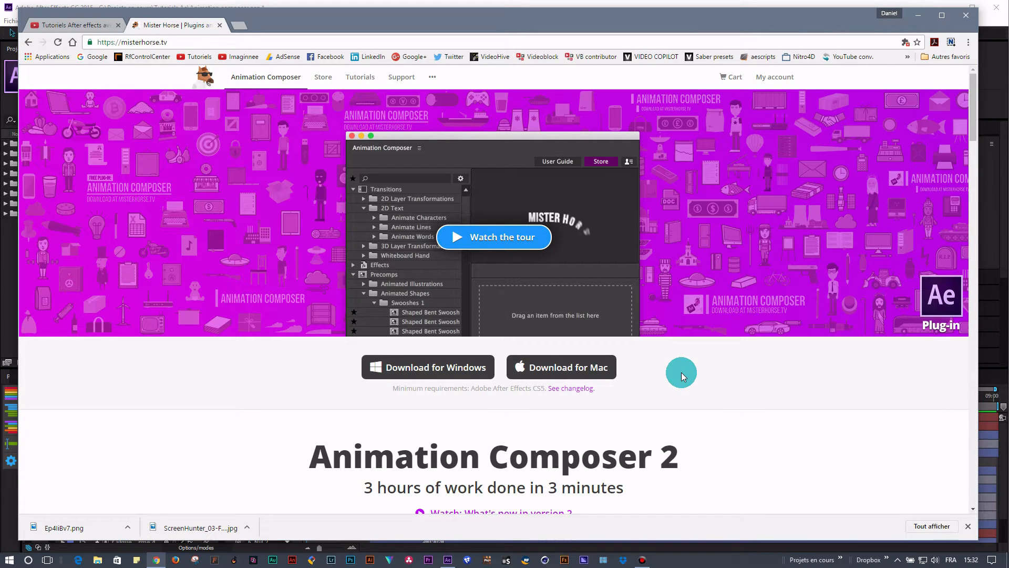
scroll(681, 373, "down", 4)
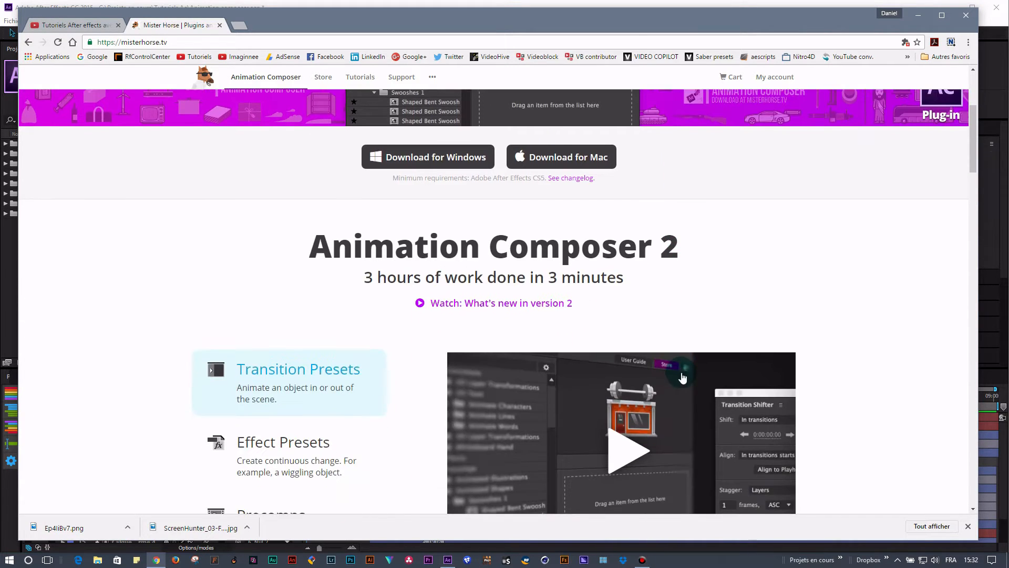
scroll(418, 376, "down", 4)
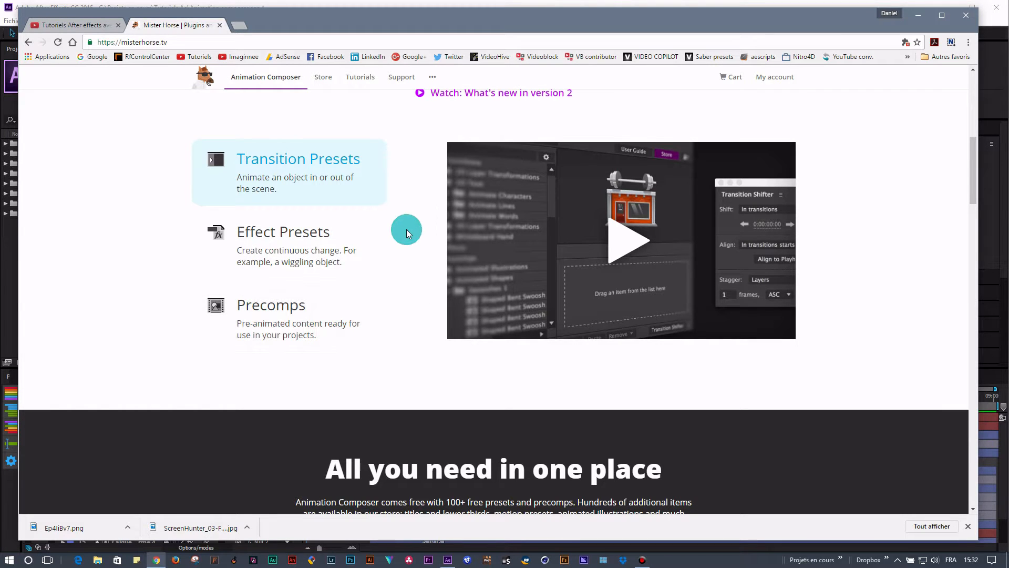
scroll(407, 231, "up", 1)
scroll(408, 231, "up", 7)
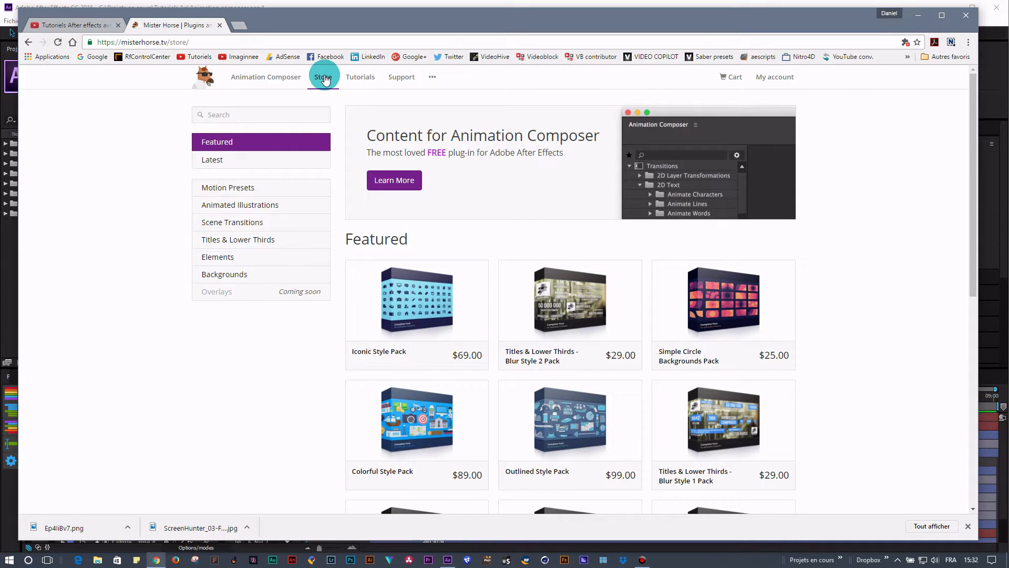
Browse the Mister Horse store categories from Motion Presets and Animated Illustrations through Scene Transitions, Titles & Lower Thirds and Elements.
left_click(240, 188)
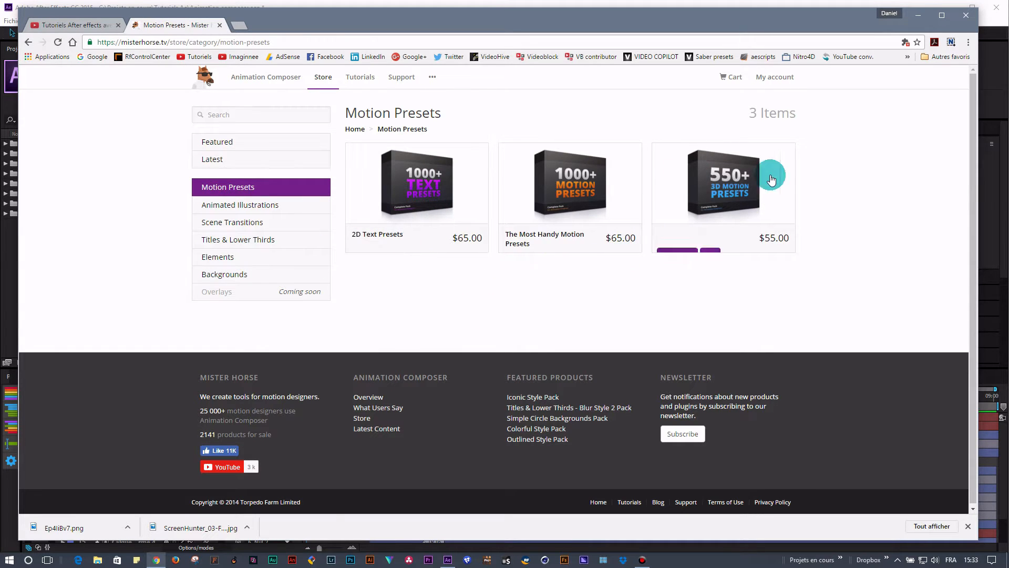
mouse_move(463, 202)
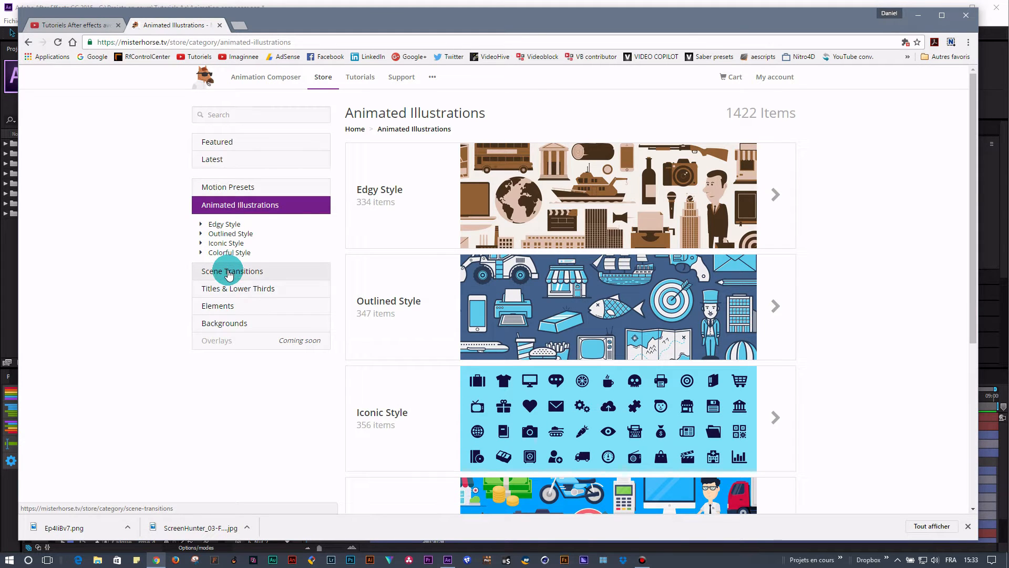
left_click(228, 272)
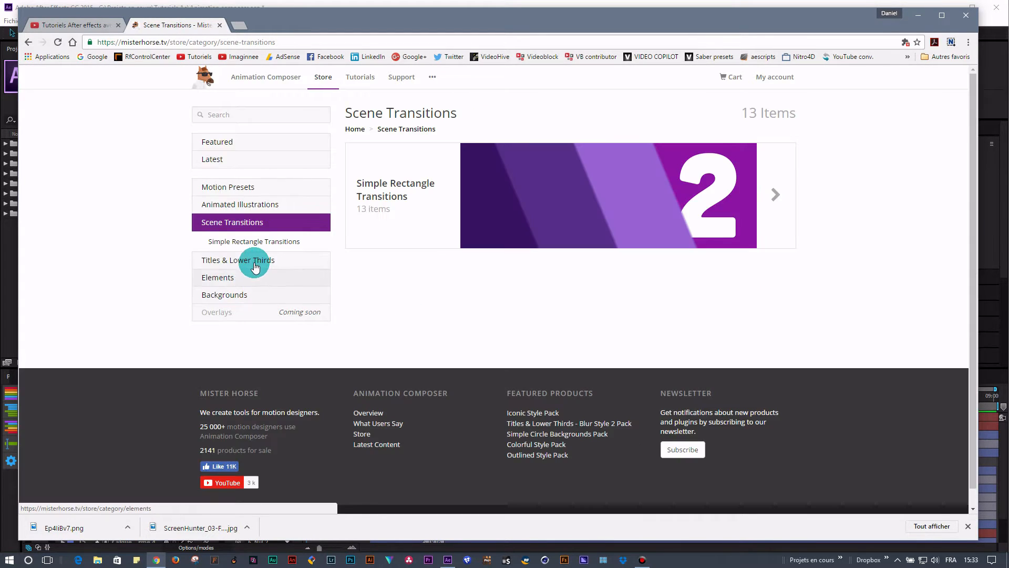
left_click(257, 262)
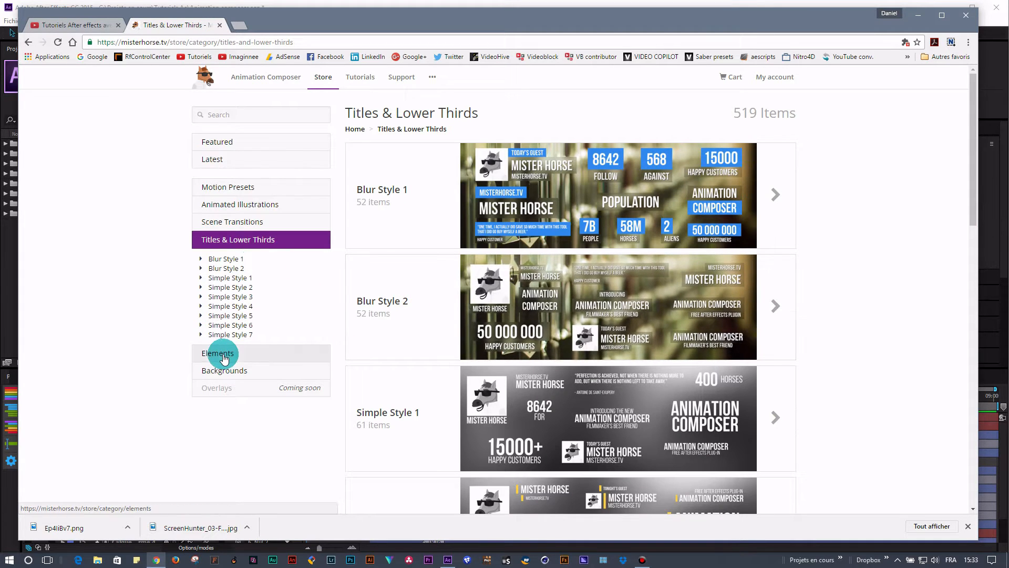
left_click(222, 356)
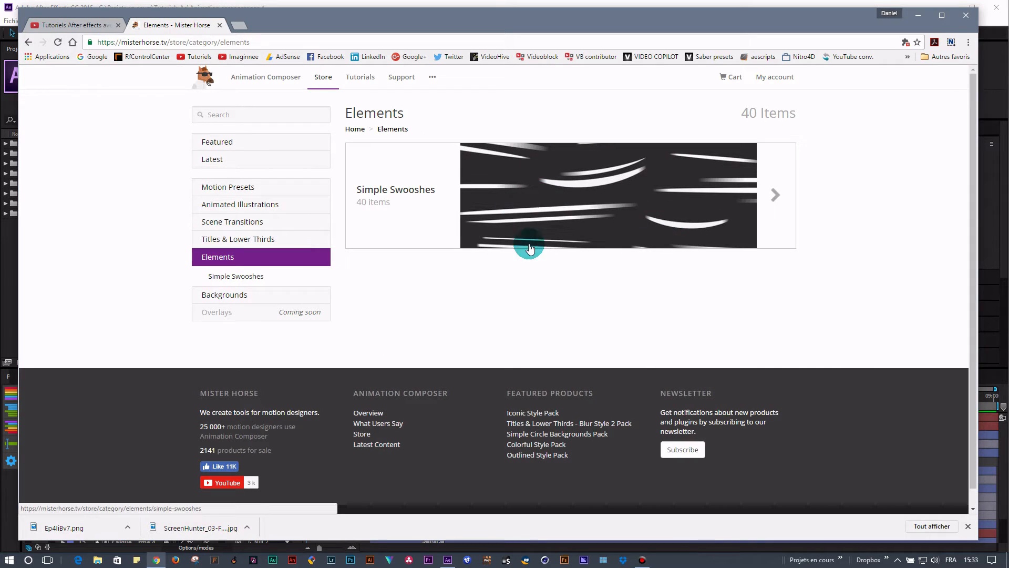
Open the Shaped Bent Swoosh 3-line Medium product from Simple Swooshes, watch its preview video and close the player.
left_click(719, 206)
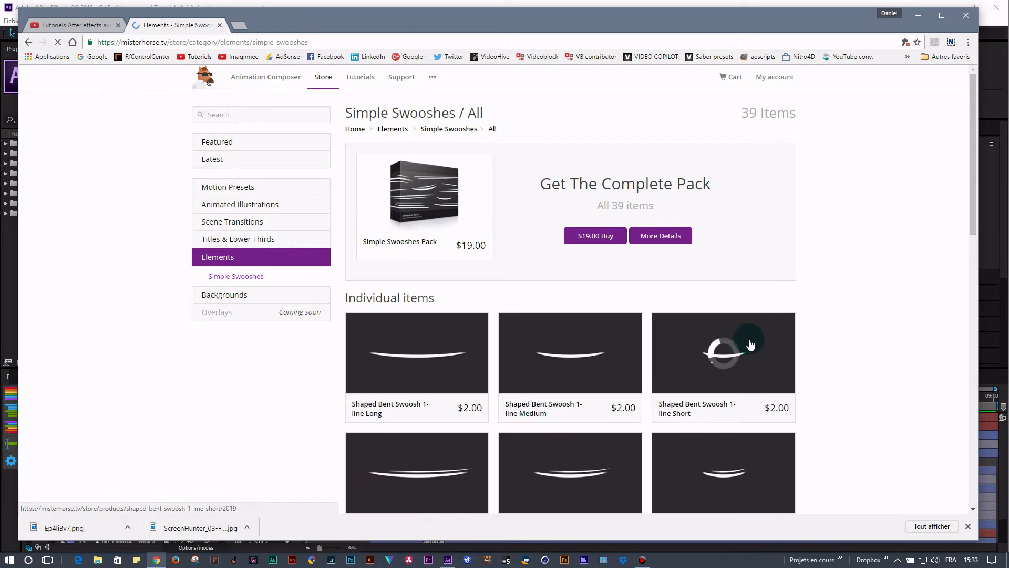
scroll(750, 338, "down", 3)
mouse_move(596, 440)
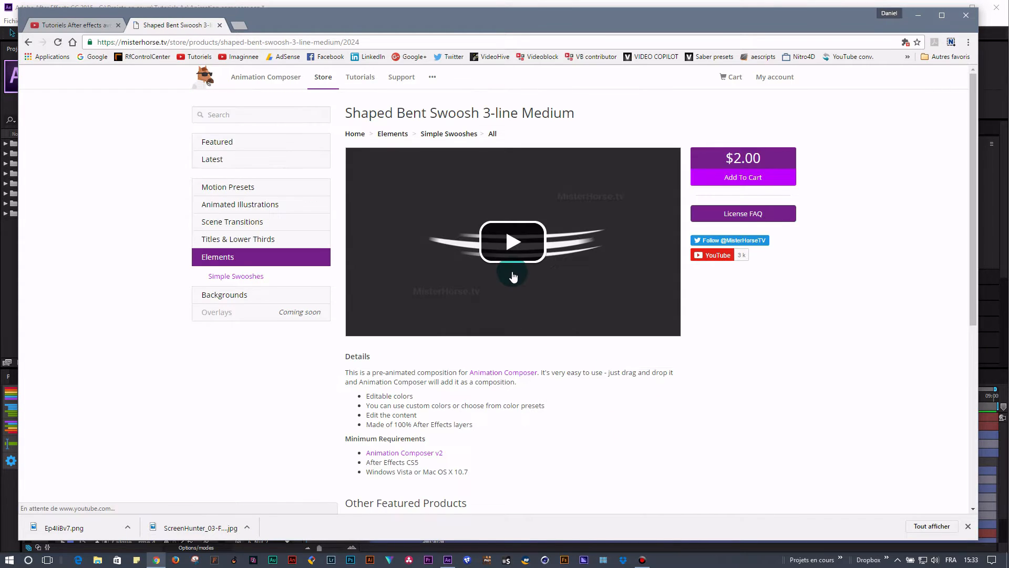
left_click(515, 243)
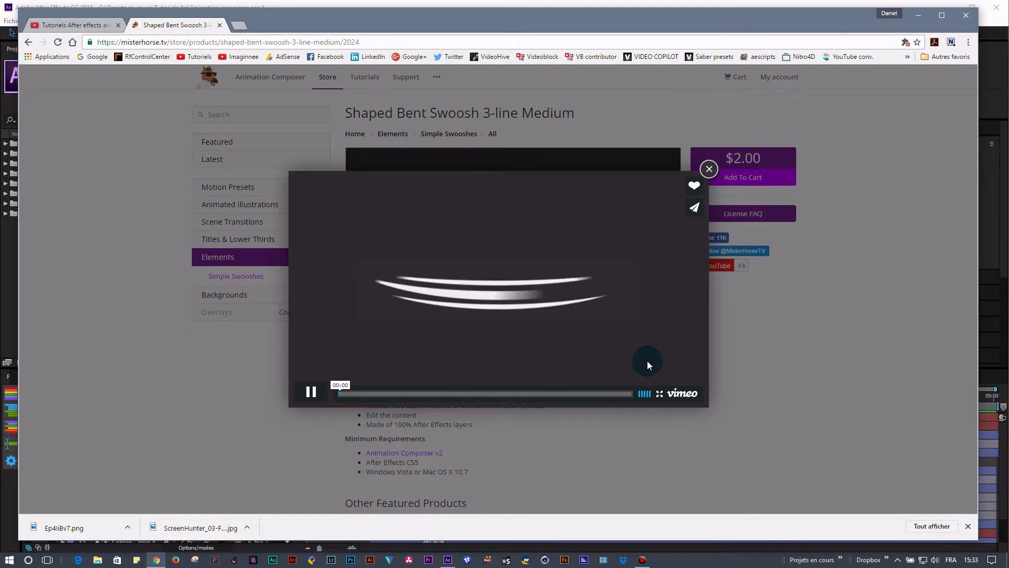
left_click(309, 393)
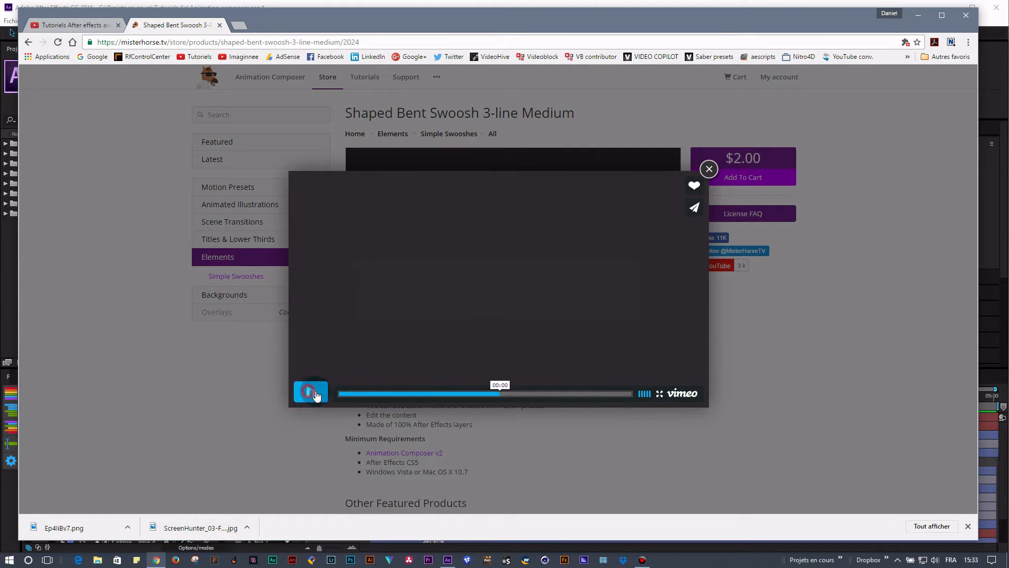
left_click(708, 169)
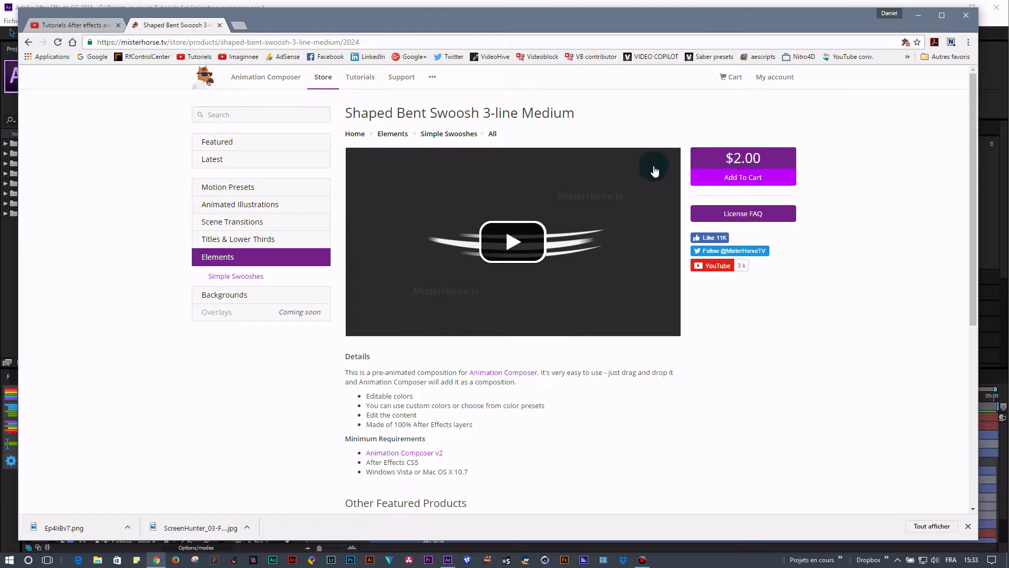
Go back to the store's Elements category and view the Backgrounds category.
left_click(223, 259)
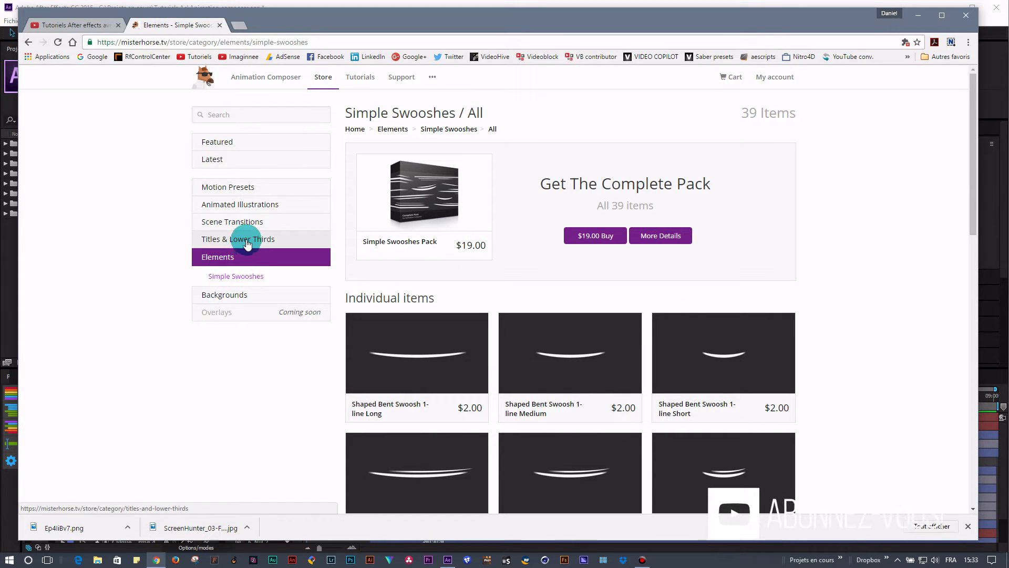
left_click(222, 258)
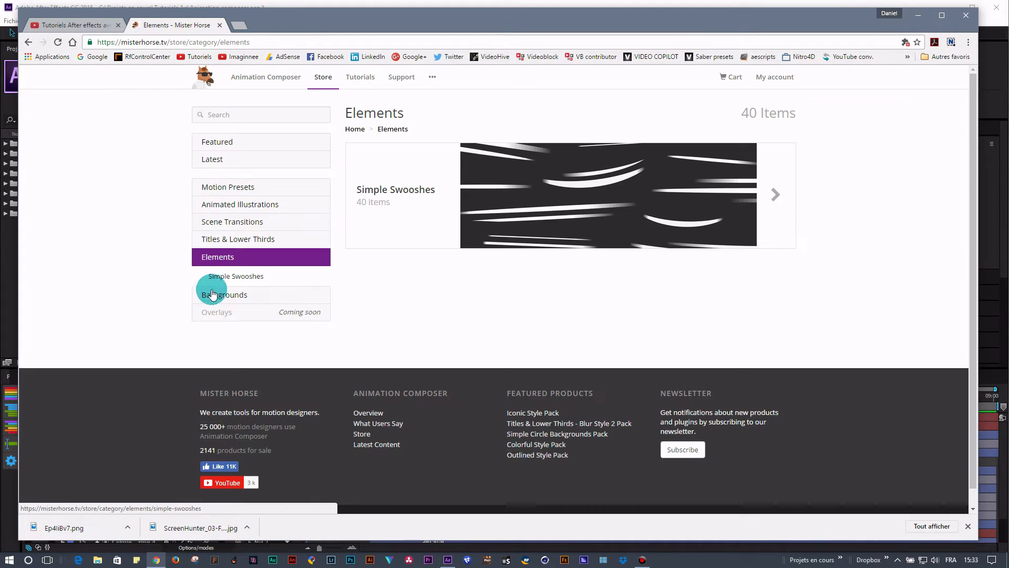
left_click(225, 295)
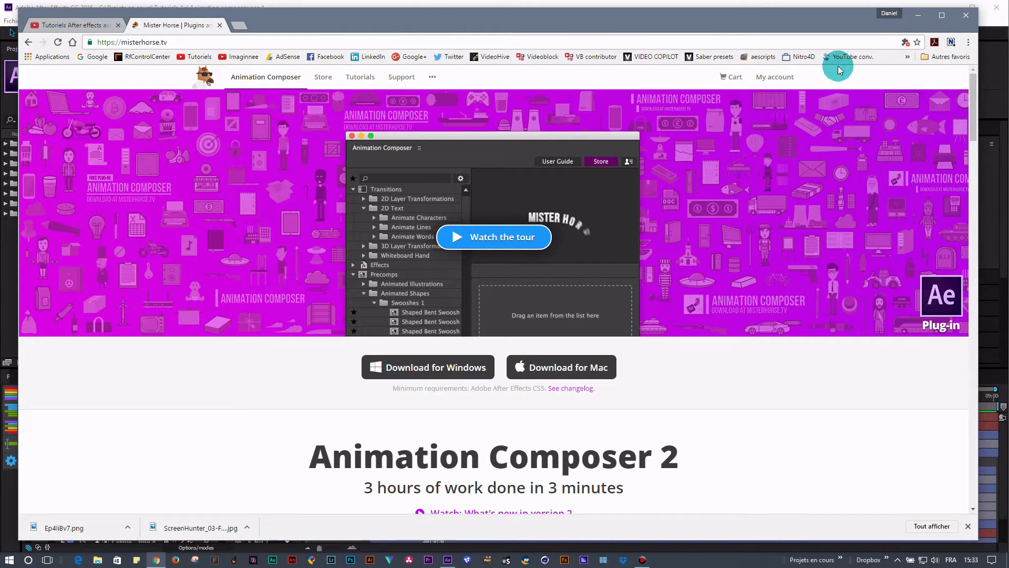
Return to After Effects and preview the Animation composer composition with the current time at 0:00:00:14.
left_click(919, 20)
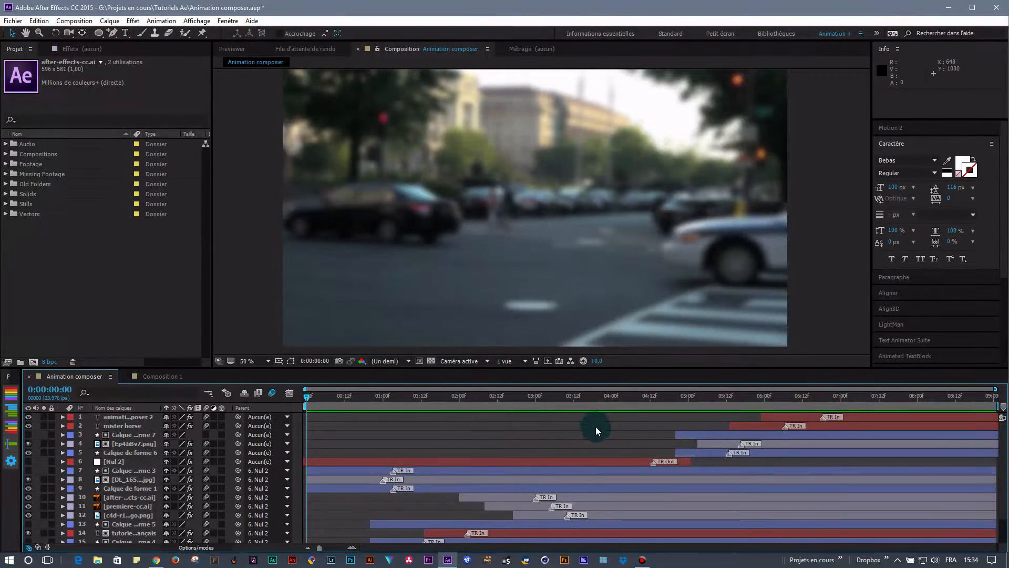
left_click(350, 399)
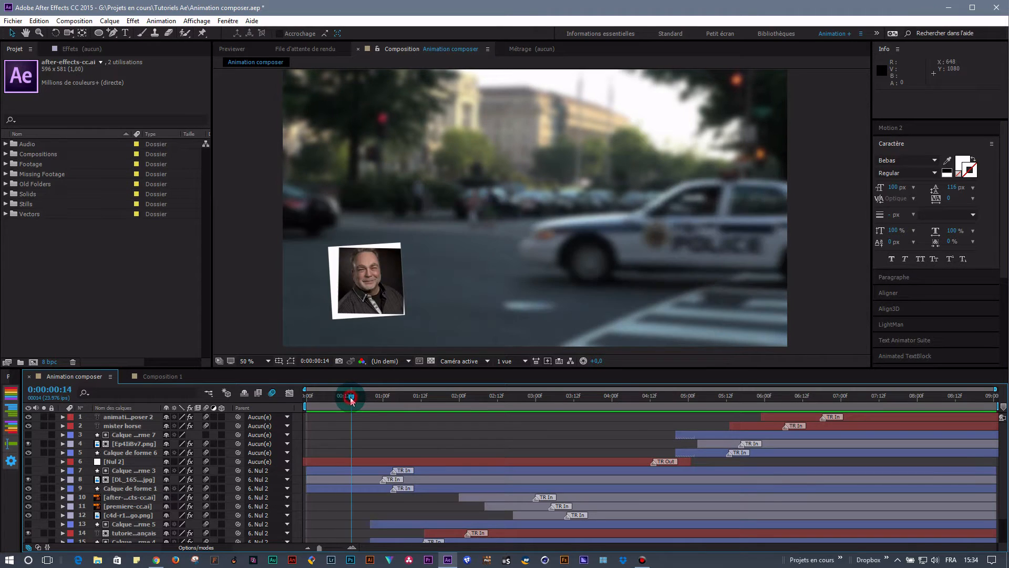
key("space")
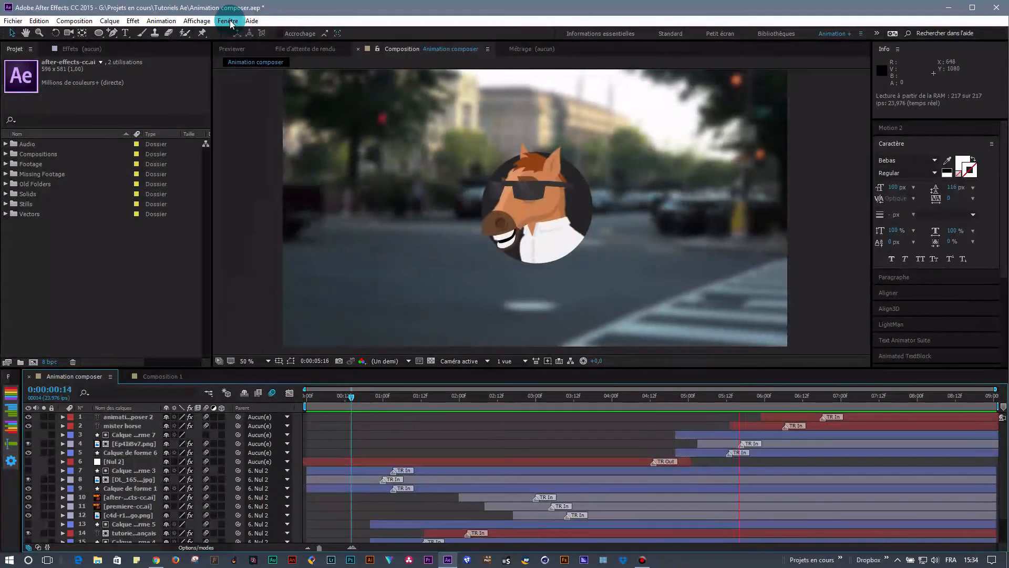
Open the Animation Composer plug-in panel and dock it in the same group as the Project panel.
left_click(228, 21)
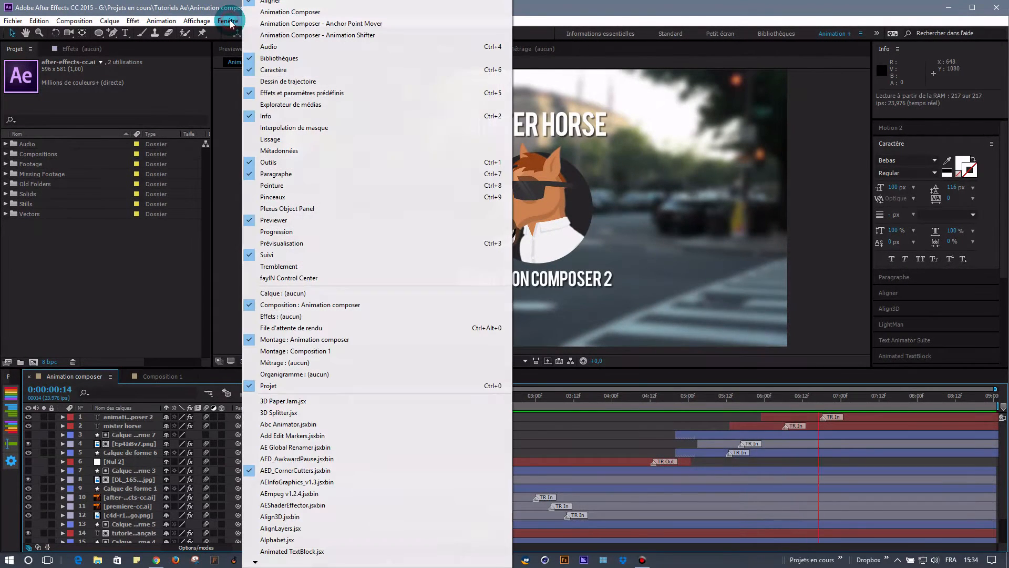
left_click(287, 13)
left_click_drag(372, 102, 467, 91)
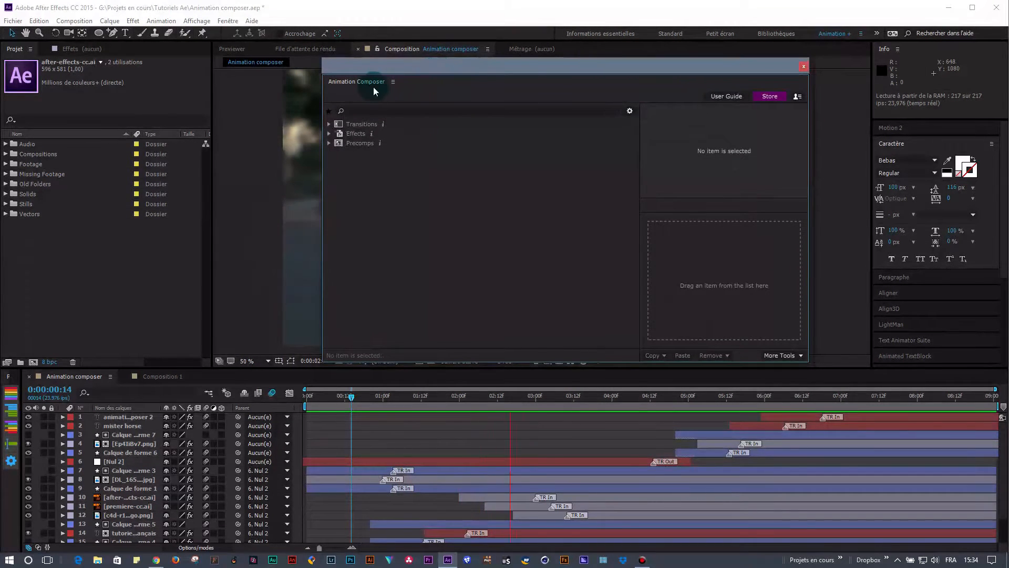
left_click_drag(368, 83, 102, 47)
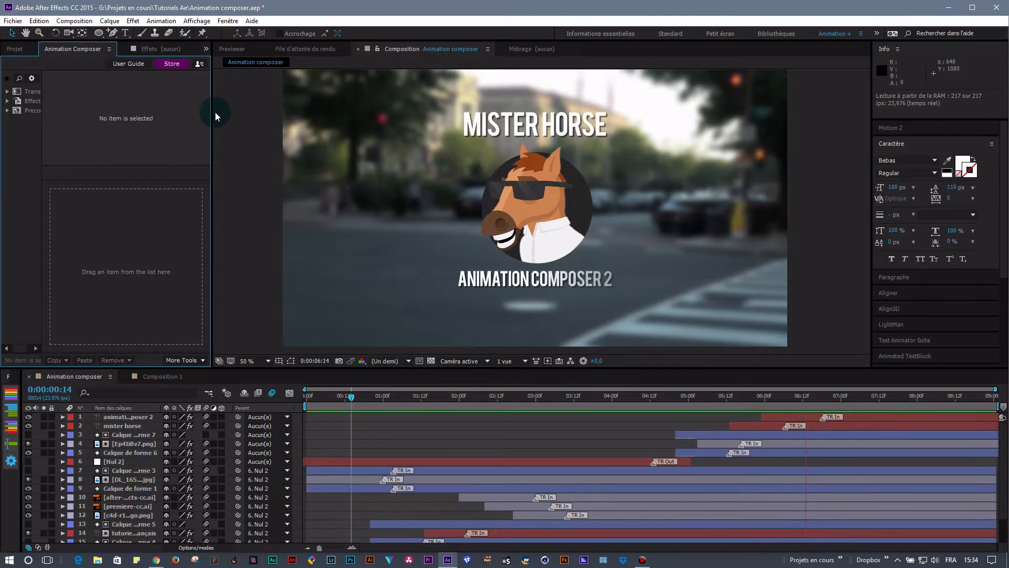
Widen the docked Animation Composer panel and set the composition viewer's magnification to fit (Ajuster).
left_click_drag(211, 114, 391, 113)
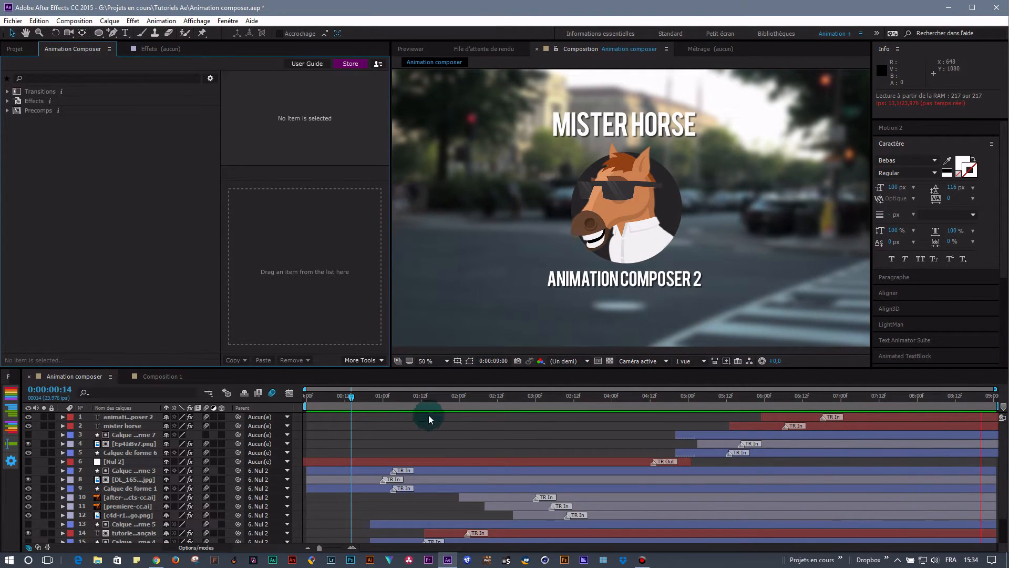
left_click(446, 361)
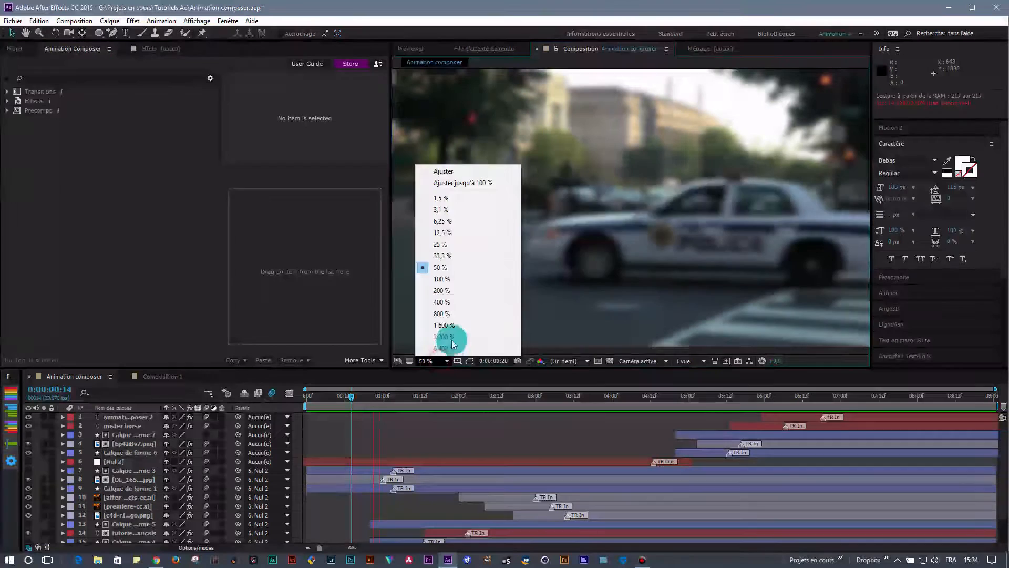
left_click(454, 174)
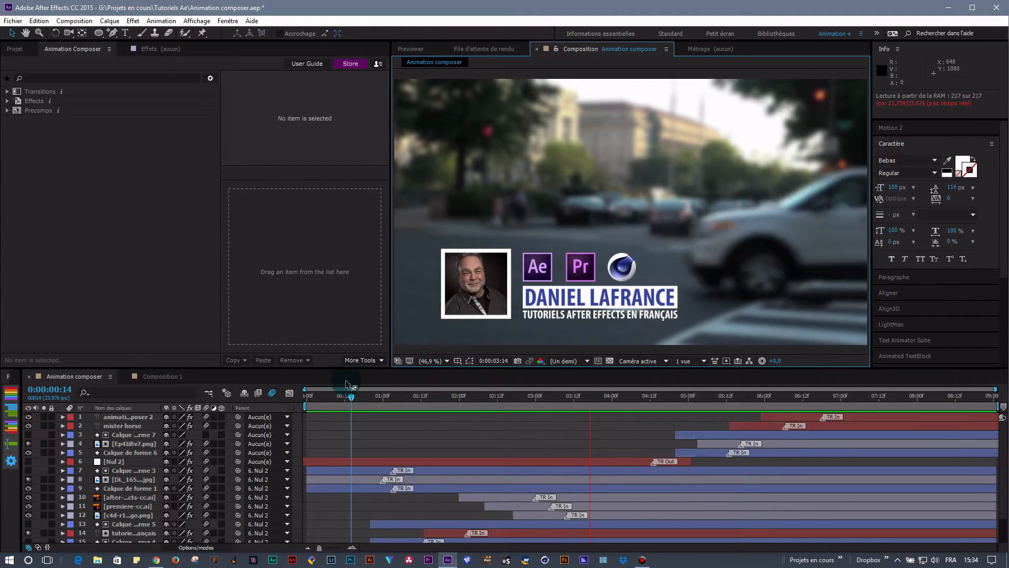
Switch to Composition 1, select the after-effects-cc.ai layer and show its bounding handles in the viewer.
left_click(163, 377)
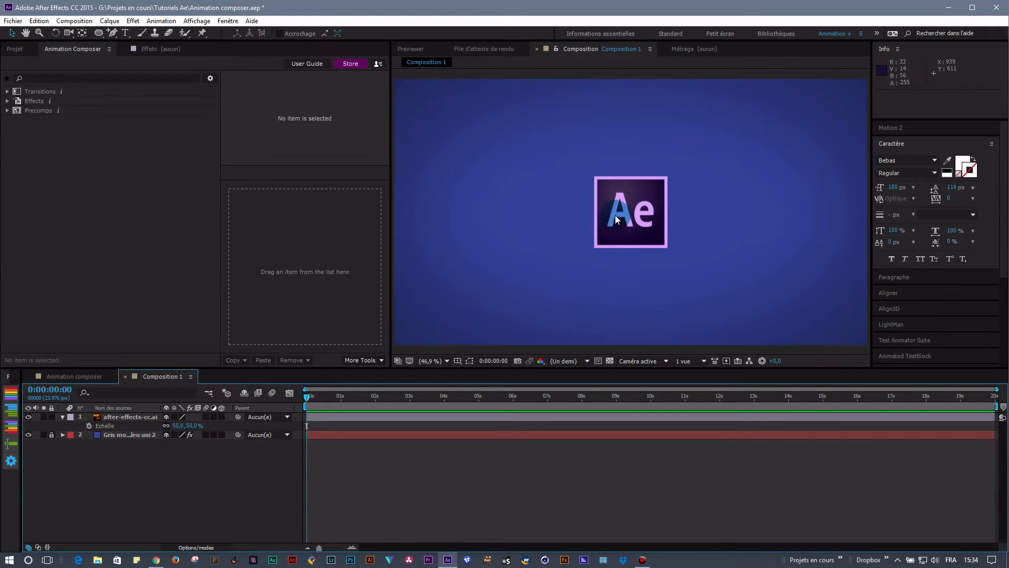
left_click(133, 419)
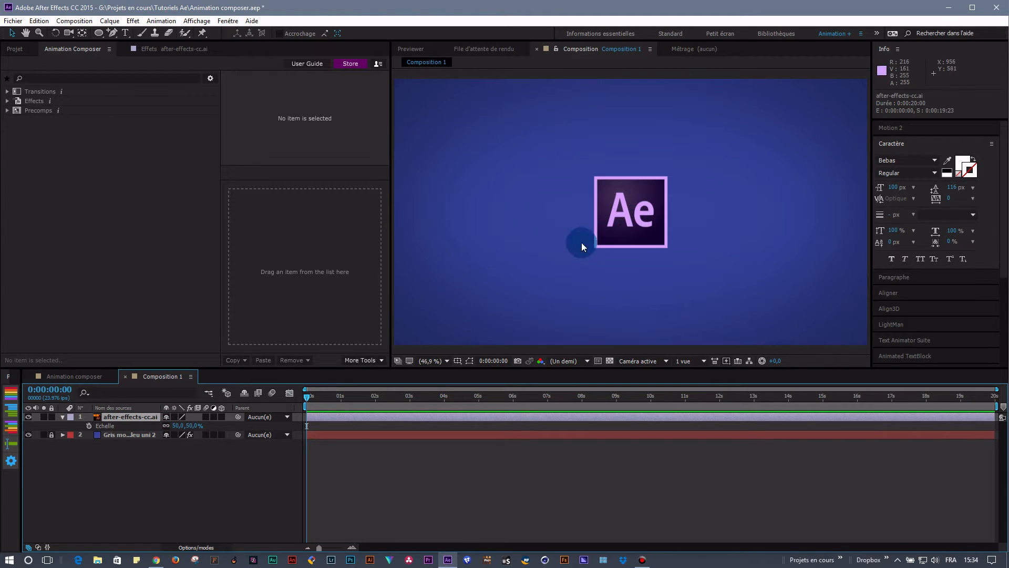
left_click(471, 361)
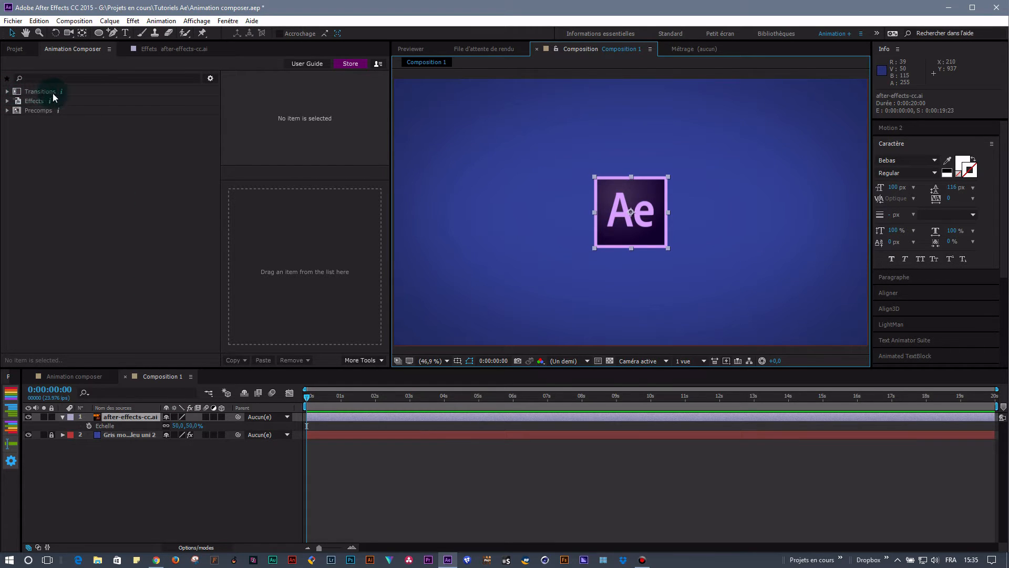
Select the Top variant of the Ease Fade & Position 4 transition under 2D Layer Transformations, Fade & Position.
left_click(7, 93)
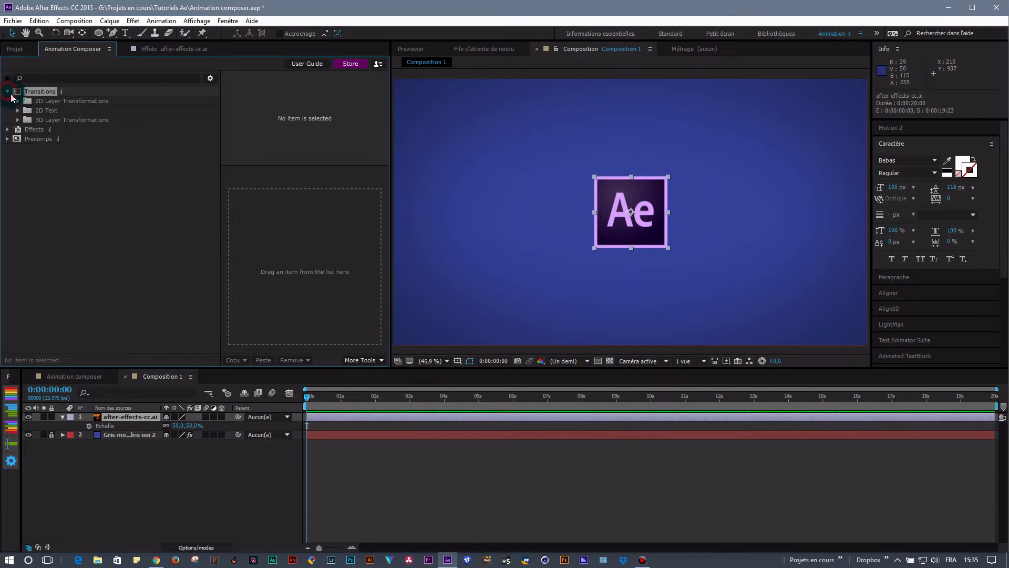
left_click(17, 100)
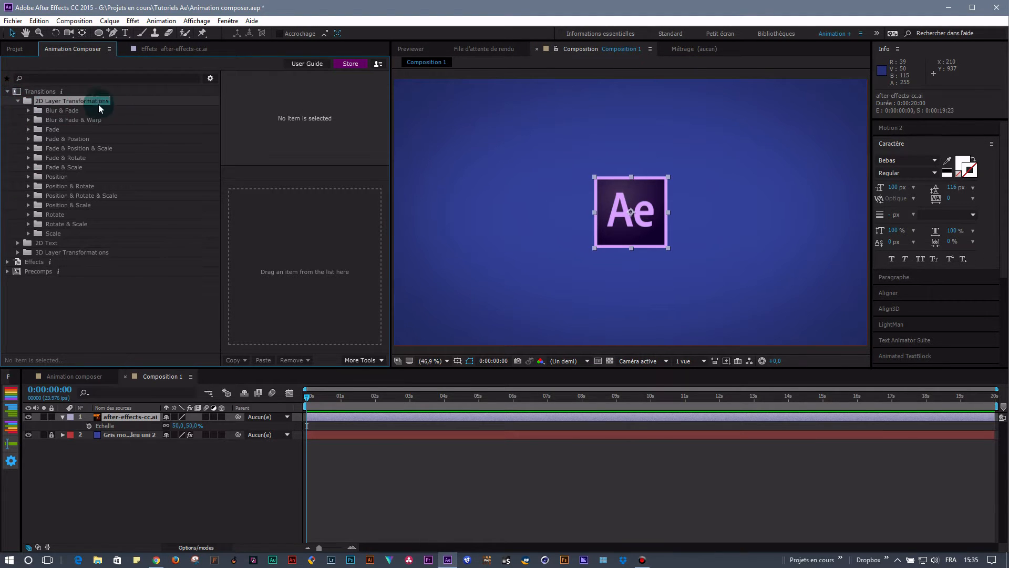
left_click(29, 139)
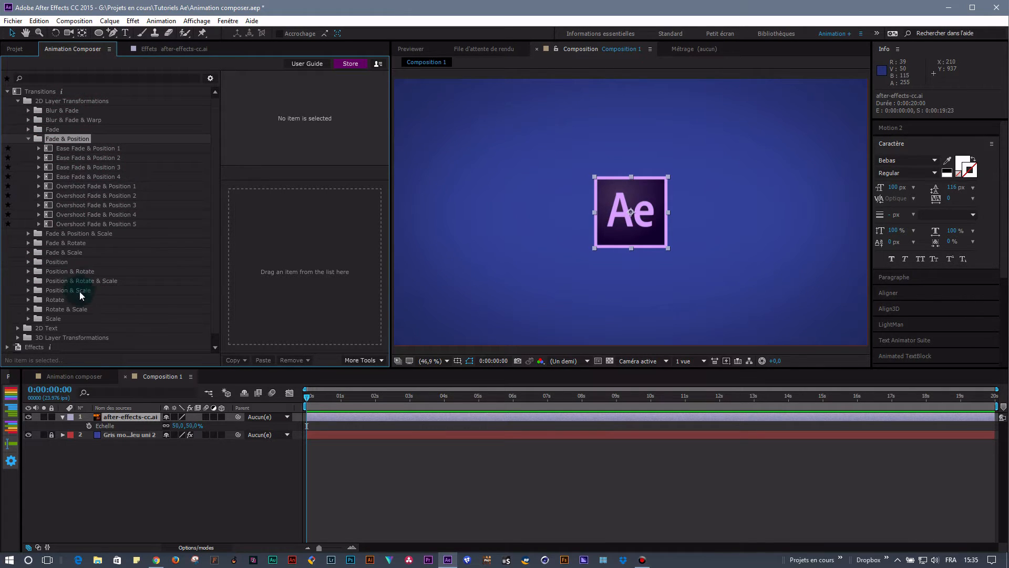
left_click(85, 176)
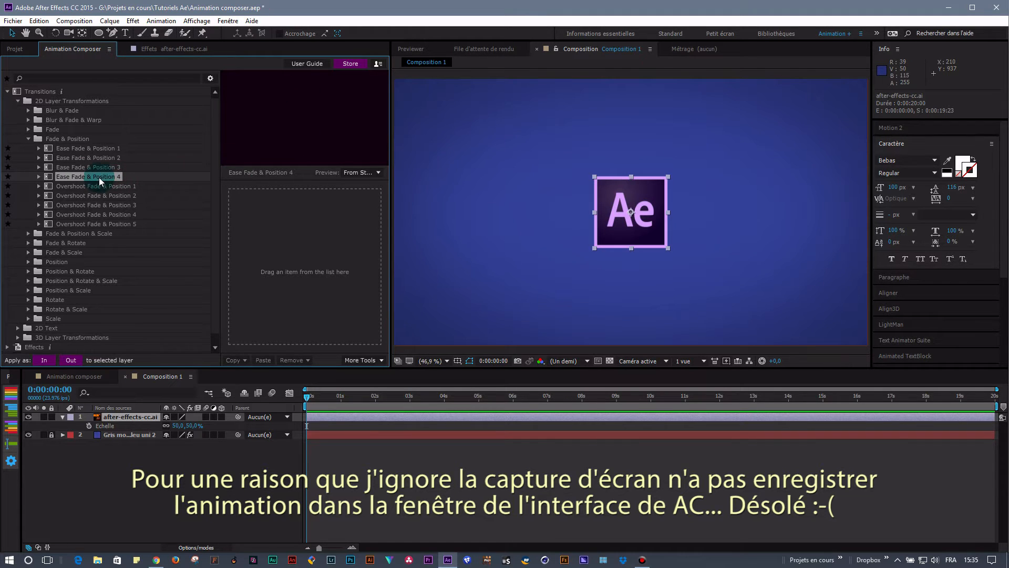
left_click(38, 177)
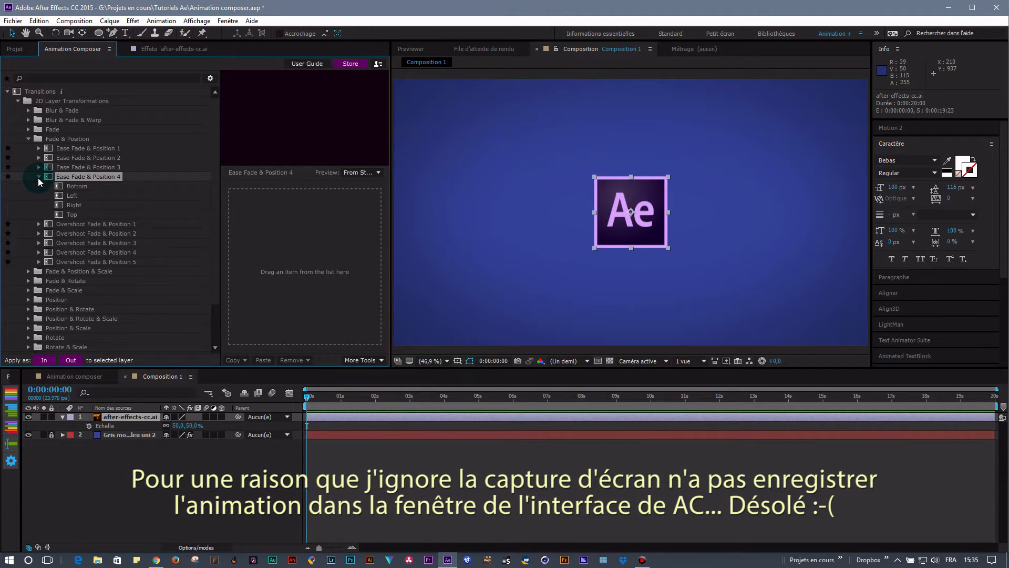
left_click(79, 216)
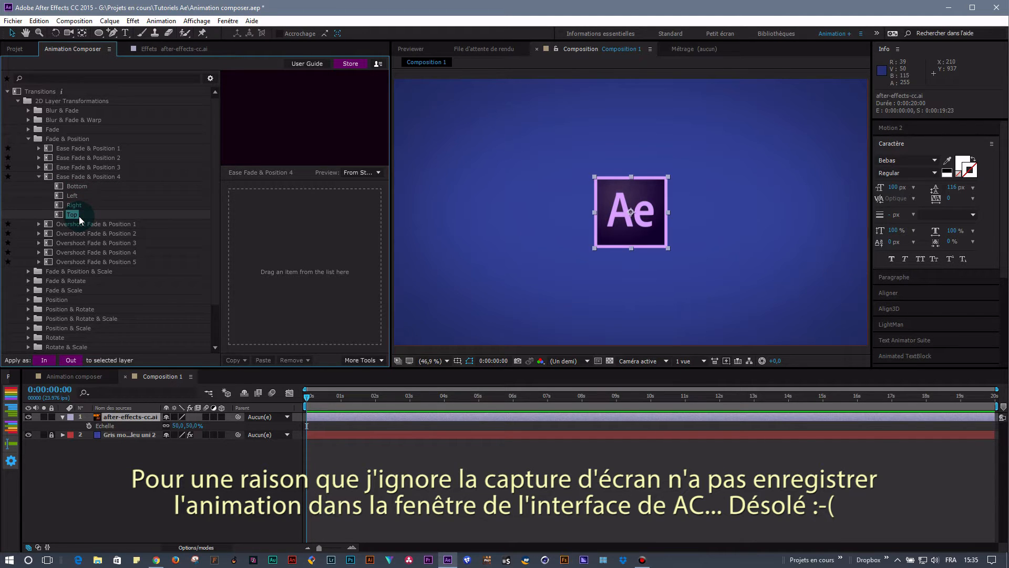
Apply the Bottom variant of the Ease Fade & Position 4 transition to the after-effects-cc.ai layer as an In transition.
left_click(75, 205)
left_click(80, 194)
left_click(83, 185)
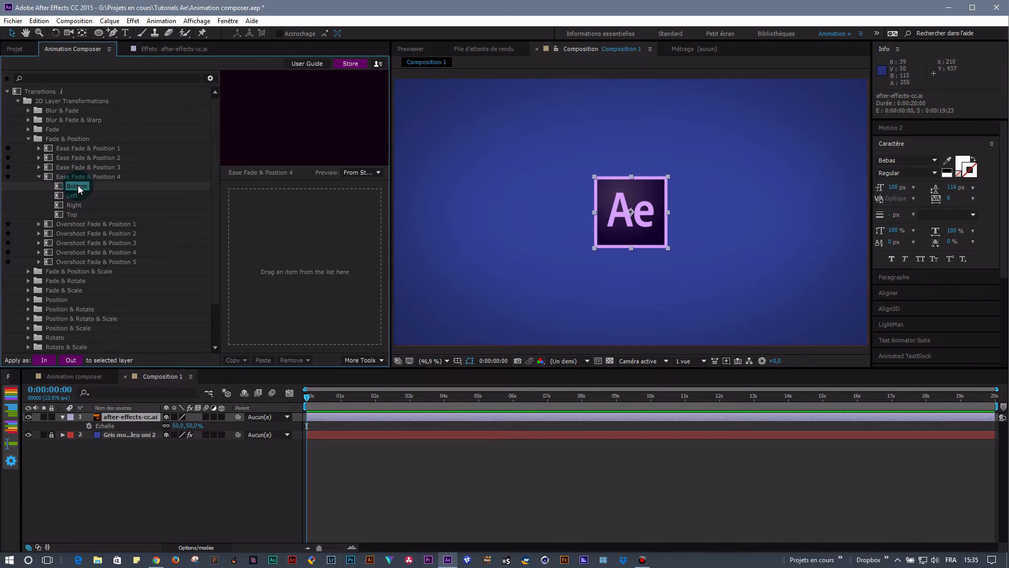
left_click_drag(78, 185, 254, 241)
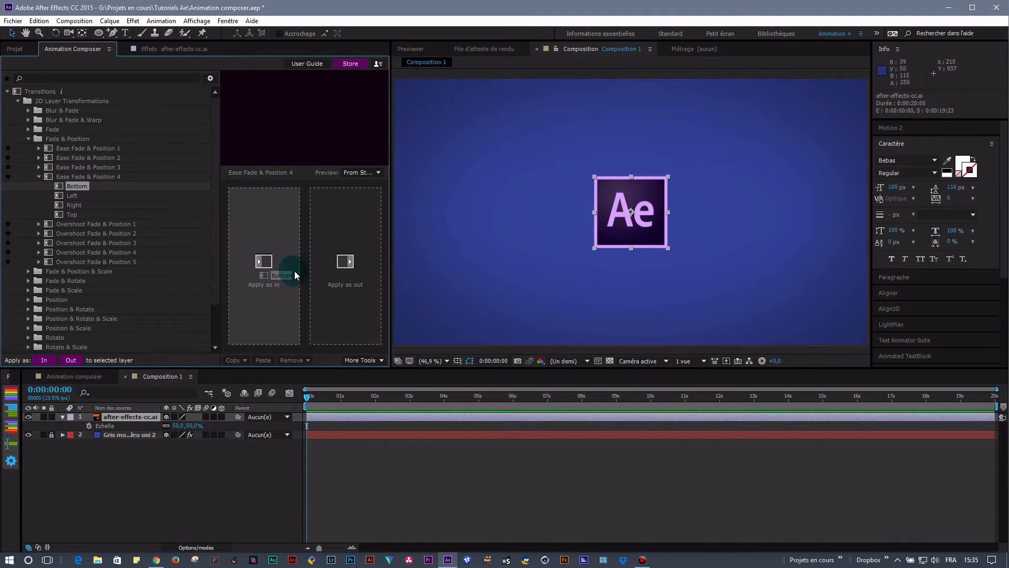
left_click_drag(188, 179, 279, 254)
left_click_drag(273, 263, 273, 263)
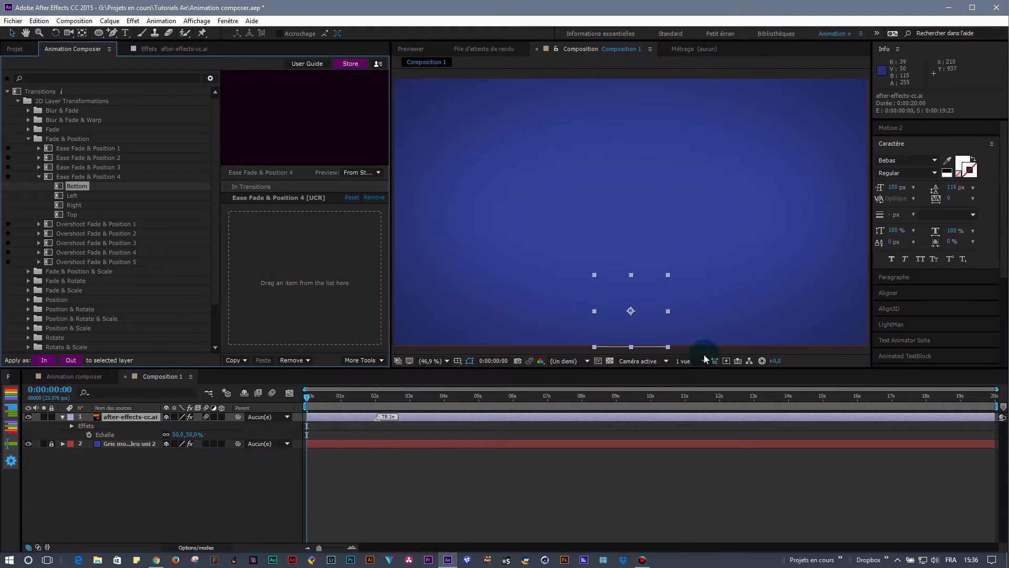
key("ctrl+z")
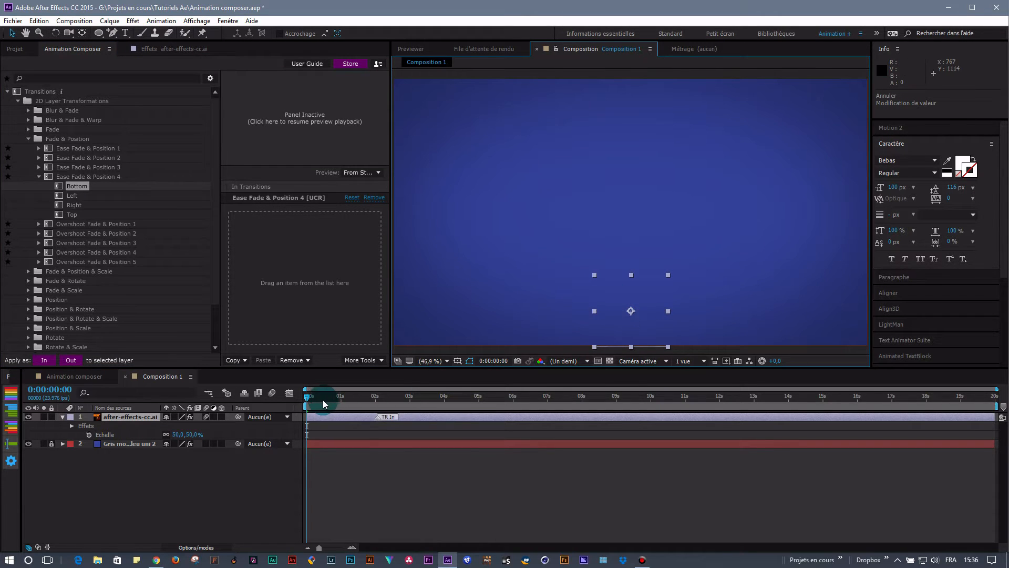
mouse_move(308, 400)
left_mouse_down()
mouse_move(479, 398)
mouse_move(307, 397)
left_mouse_up()
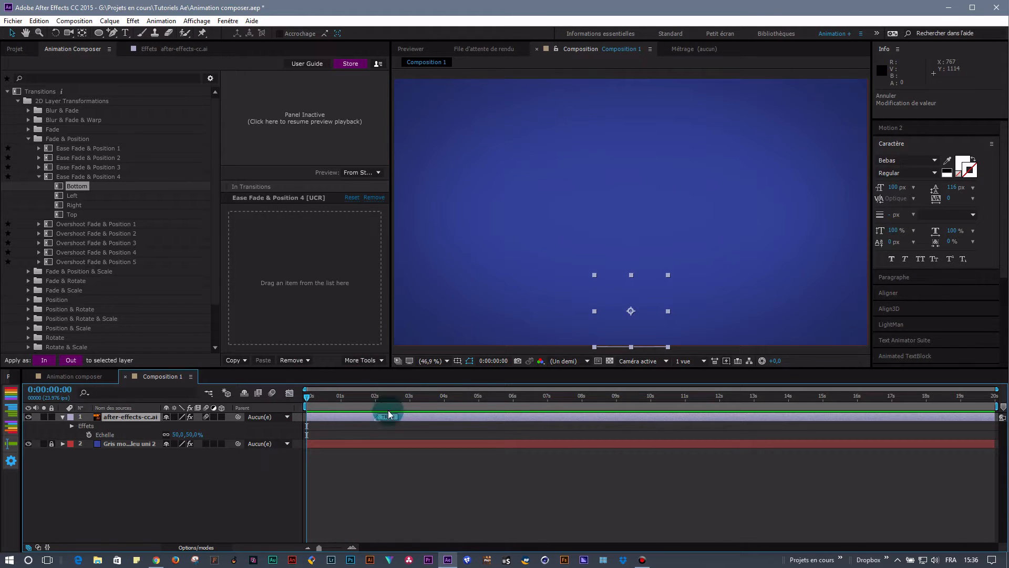
Shift the after-effects-cc.ai layer to start at 0:00:01:00 and preview the composition from the beginning.
left_click(340, 418)
left_click_drag(340, 418, 375, 419)
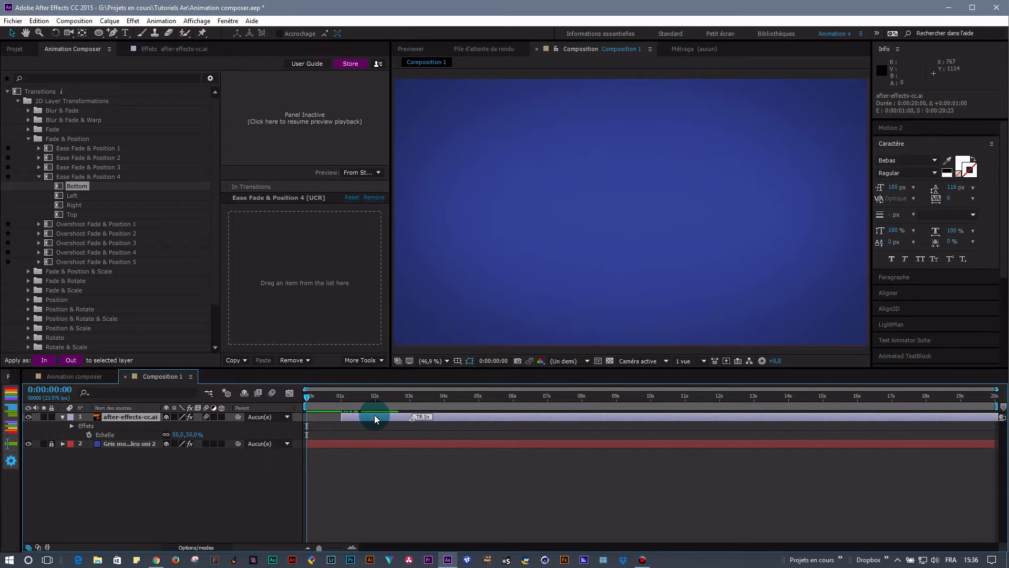
left_click_drag(384, 398, 290, 399)
key("space")
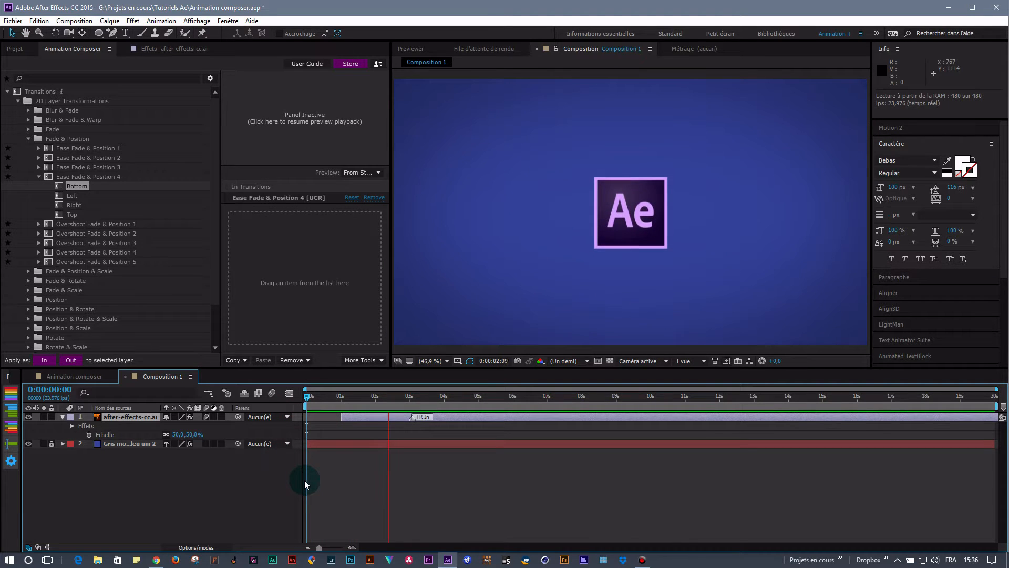
Move the layer's TR In marker to 0:00:02:00 and preview the entrance animation from the beginning.
left_click(411, 421)
left_click_drag(412, 421, 382, 420)
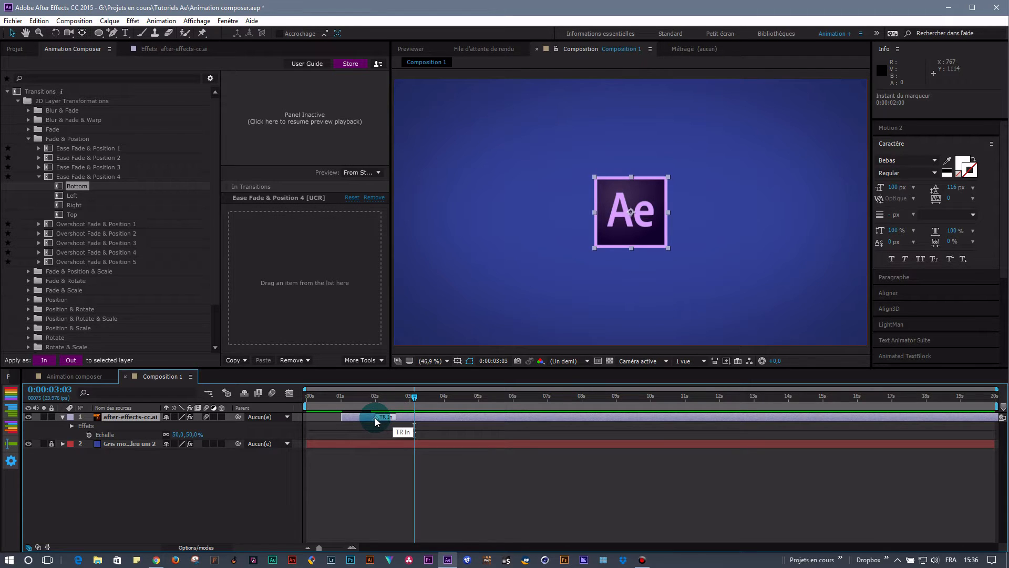
left_click(308, 395)
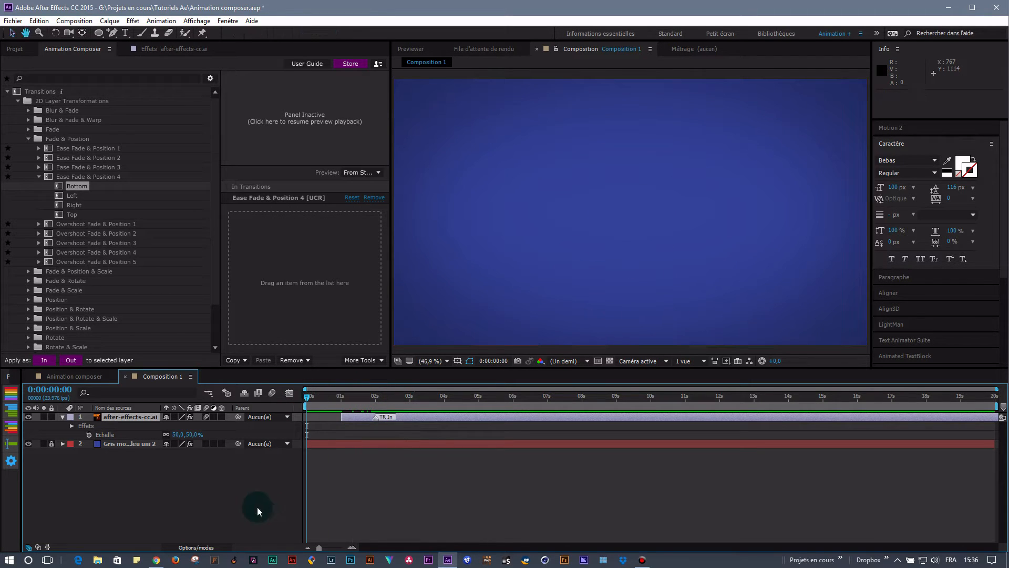
key("space")
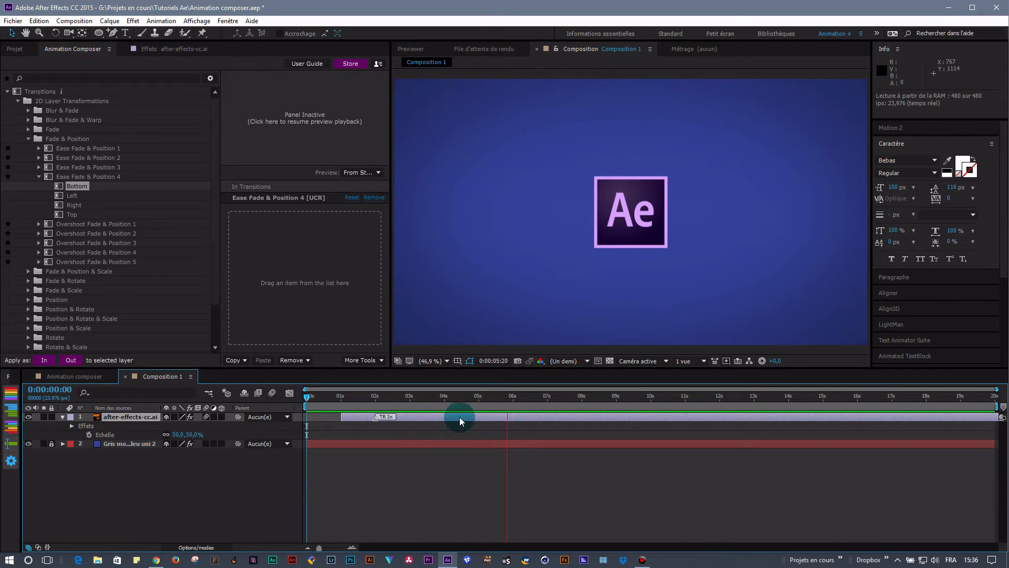
key("space")
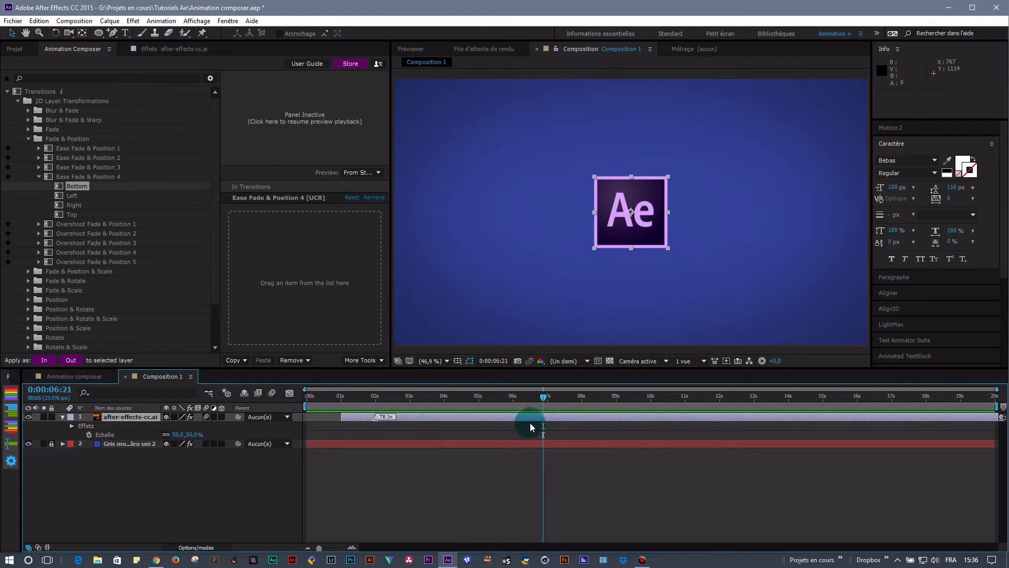
Split the after-effects-cc.ai layer at 0:00:06:00 and delete the part after the cut.
left_click_drag(543, 399, 480, 406)
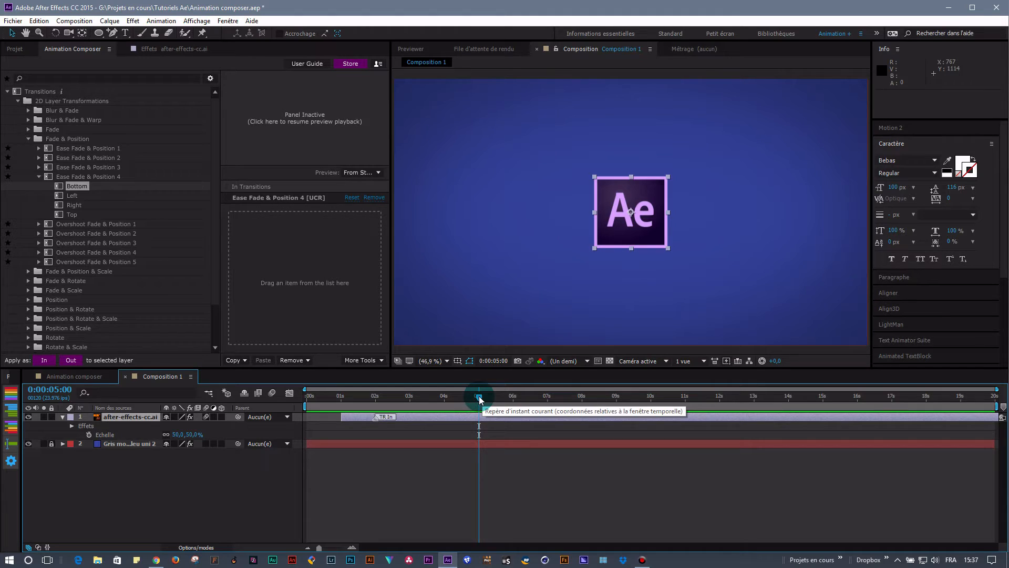
left_click_drag(480, 399, 514, 411)
left_click(513, 416)
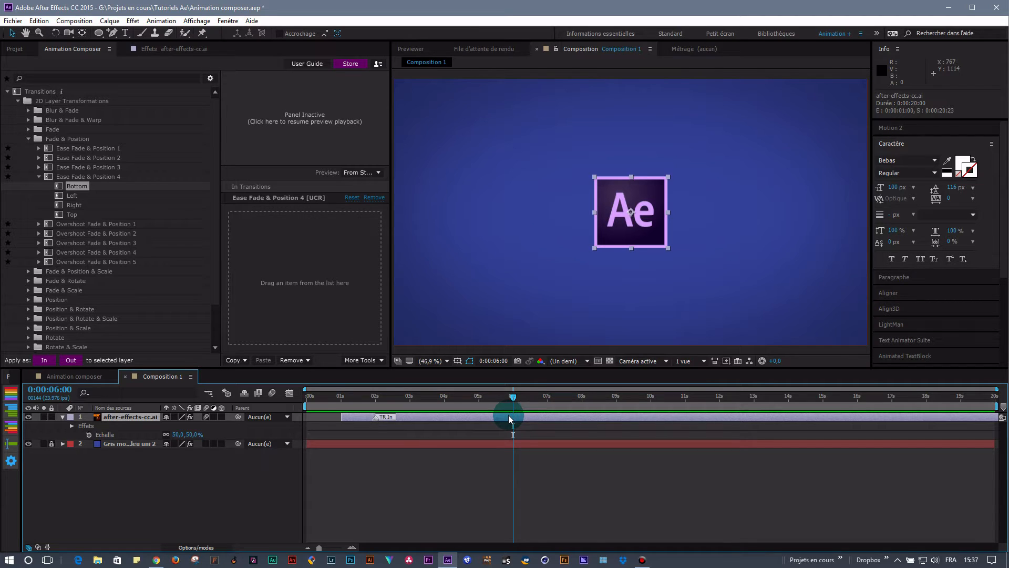
key("ctrl+shift+d")
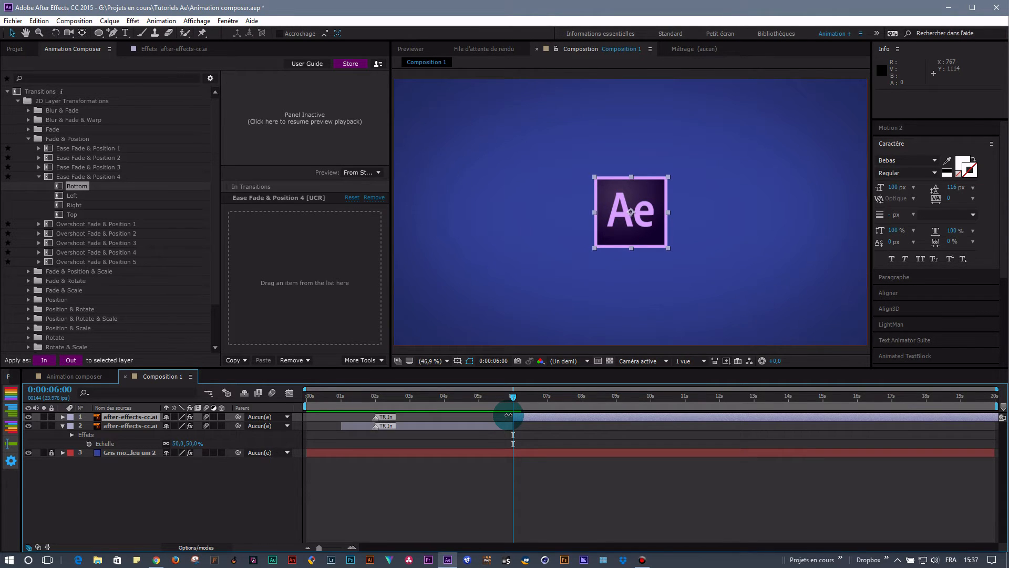
key("Delete")
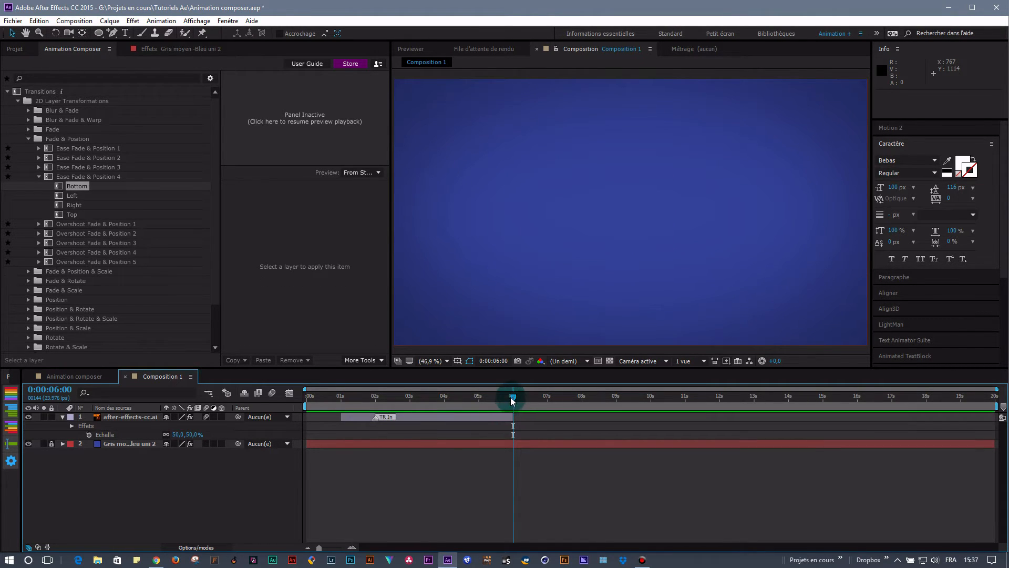
Apply the Left variant of Ease Fade & Position 4 as an Out transition to the after-effects-cc.ai layer at 0:00:04:04 and scrub through it.
left_click_drag(515, 399, 451, 398)
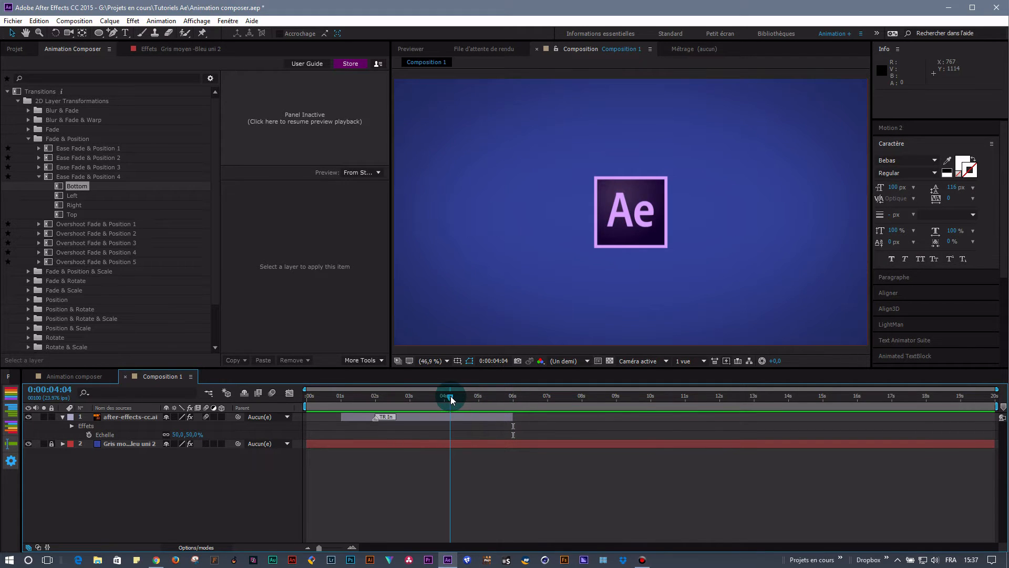
left_click(143, 418)
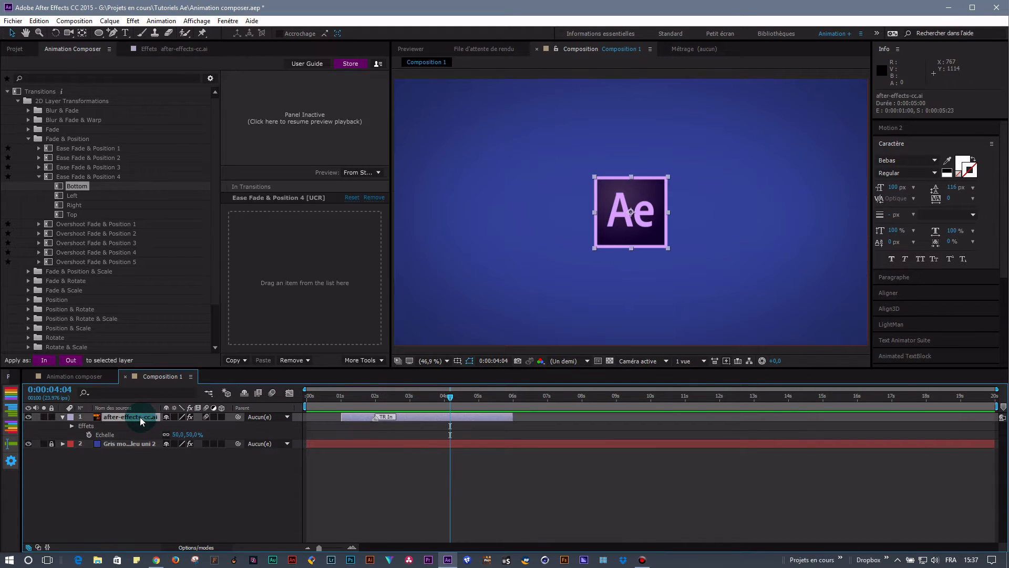
left_click(75, 196)
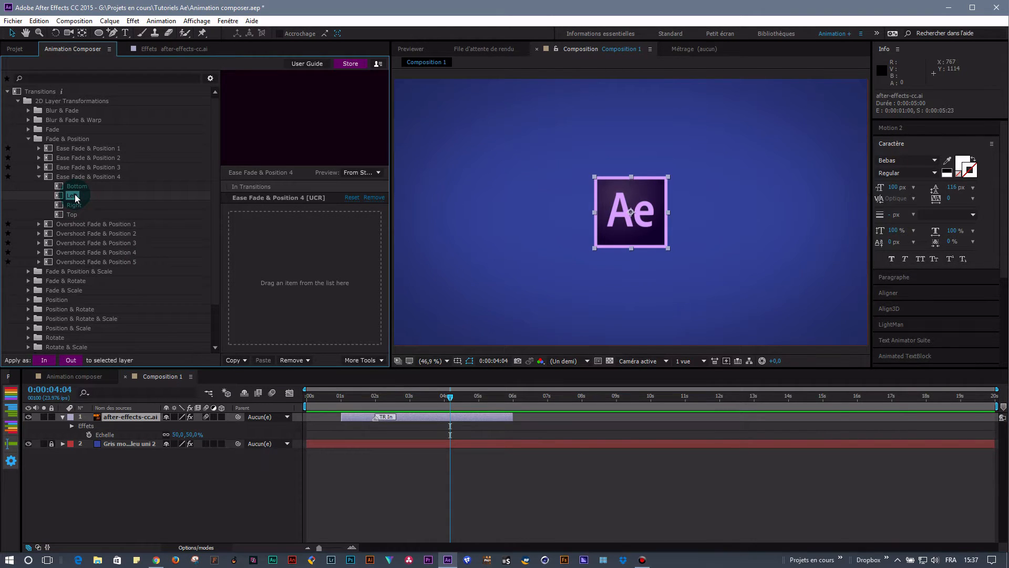
left_click_drag(75, 198, 349, 261)
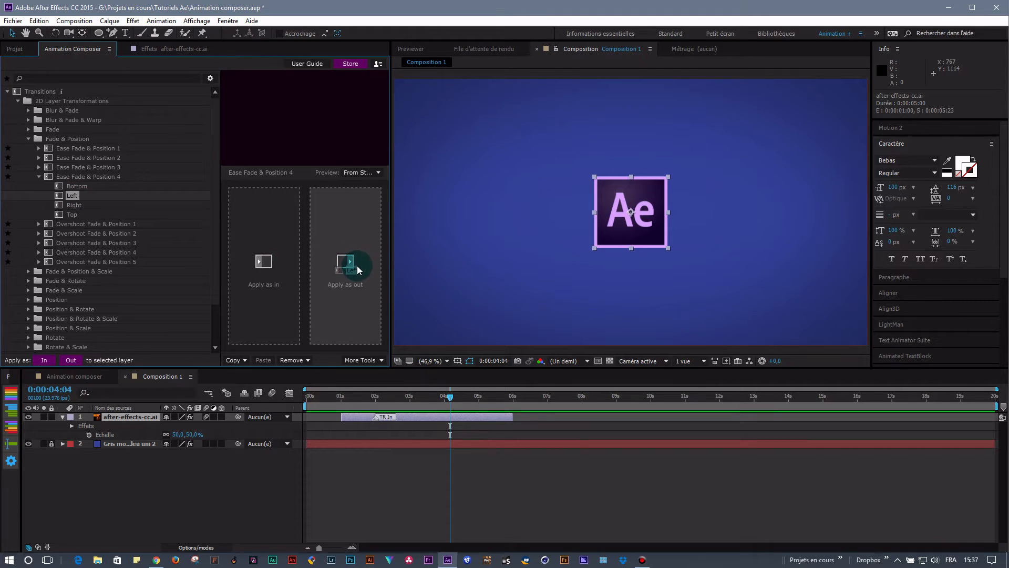
left_click(449, 402)
left_click_drag(452, 398, 494, 418)
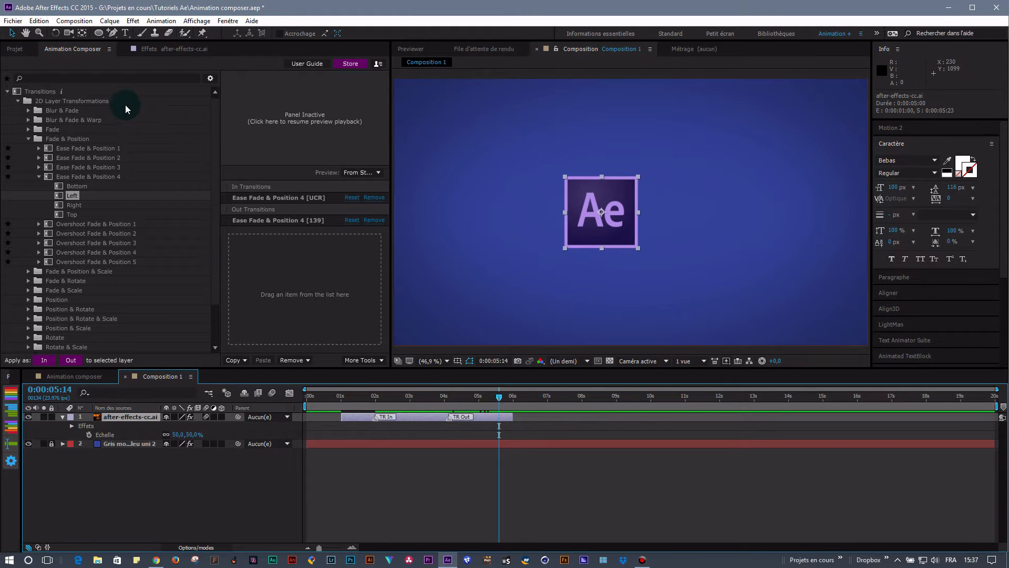
In the layer's effect controls, set the AC OUT Position point to about -1166, 0 so the logo exits the frame.
left_click(161, 49)
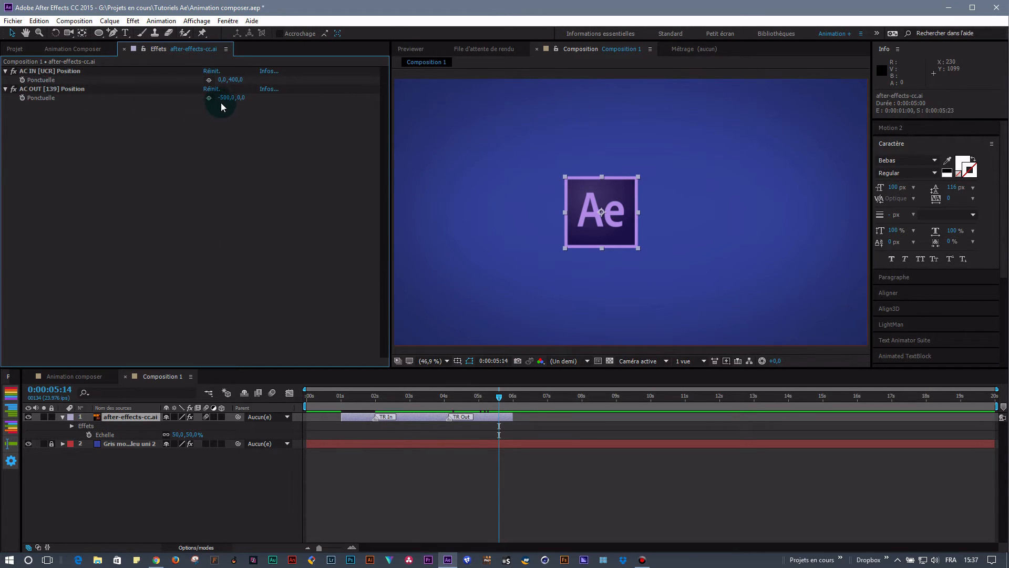
left_click_drag(499, 402, 512, 403)
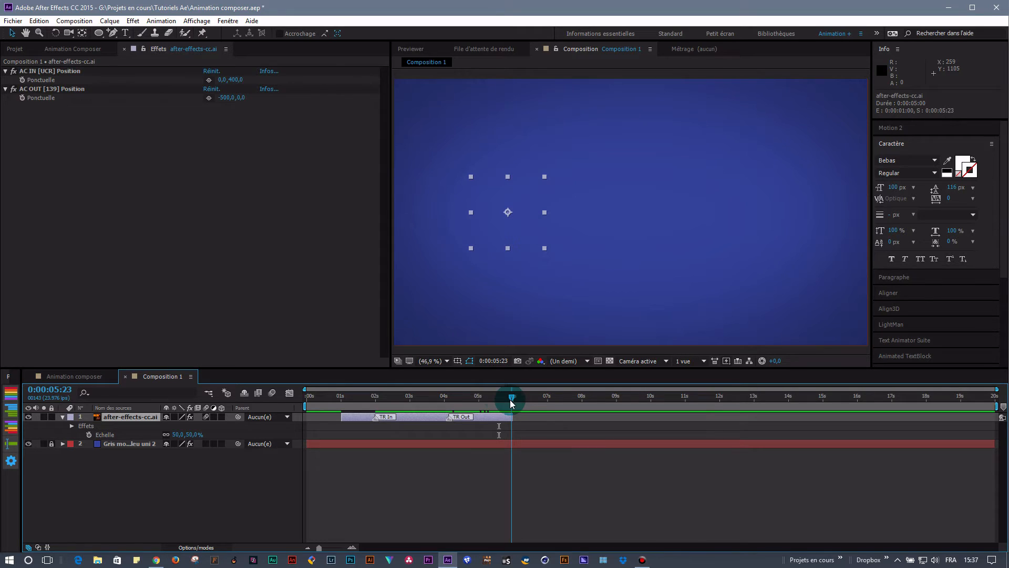
left_click_drag(225, 99, 99, 101)
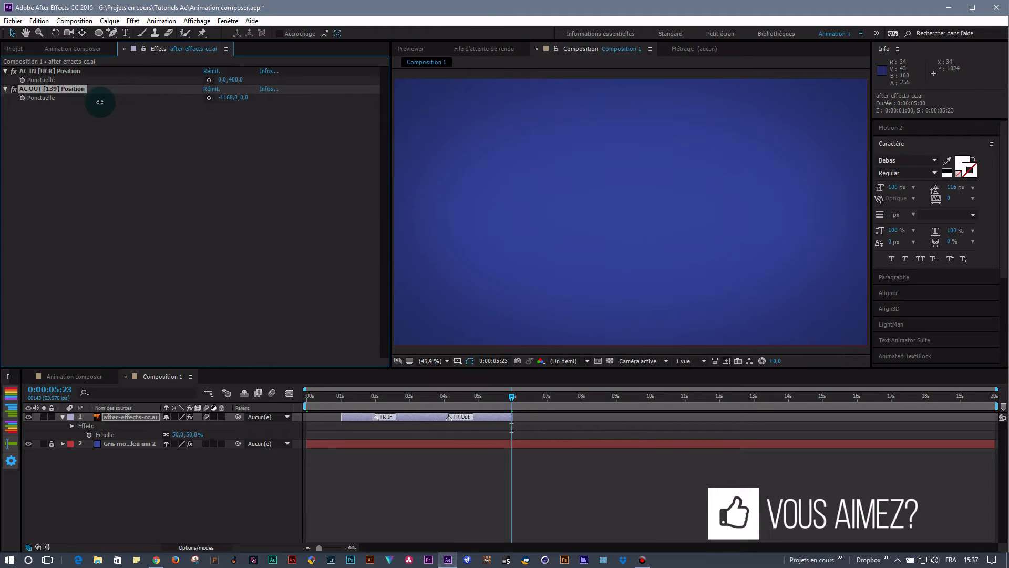
Move the TR Out marker to 0:00:05:00 and scrub back through the animation to 0:00:00:19.
left_click(513, 398)
mouse_move(513, 398)
left_mouse_down()
mouse_move(461, 399)
mouse_move(541, 401)
mouse_move(448, 401)
mouse_move(451, 426)
mouse_move(474, 424)
left_mouse_up()
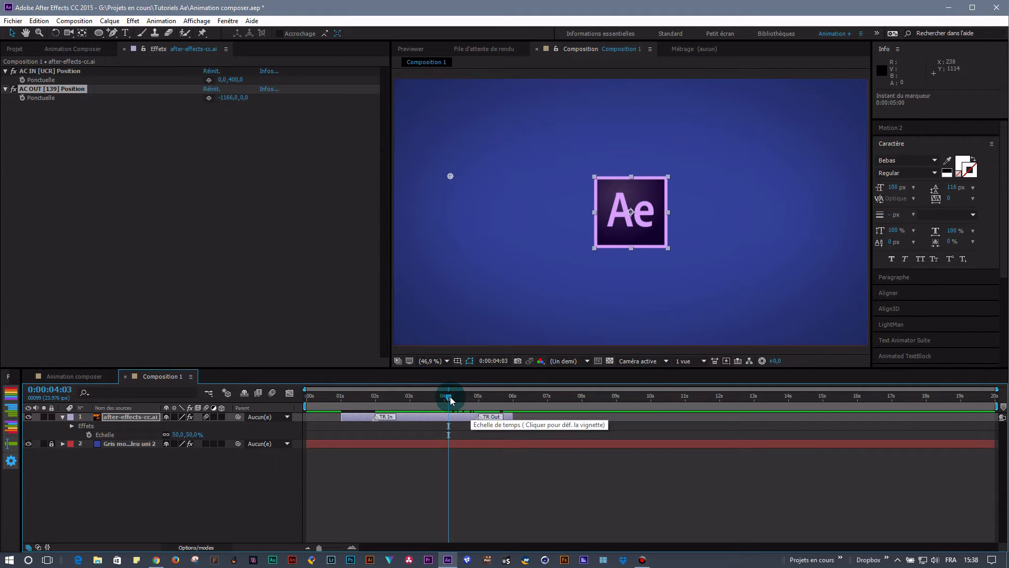
mouse_move(444, 401)
left_mouse_down()
mouse_move(433, 401)
mouse_move(538, 407)
mouse_move(335, 415)
left_mouse_up()
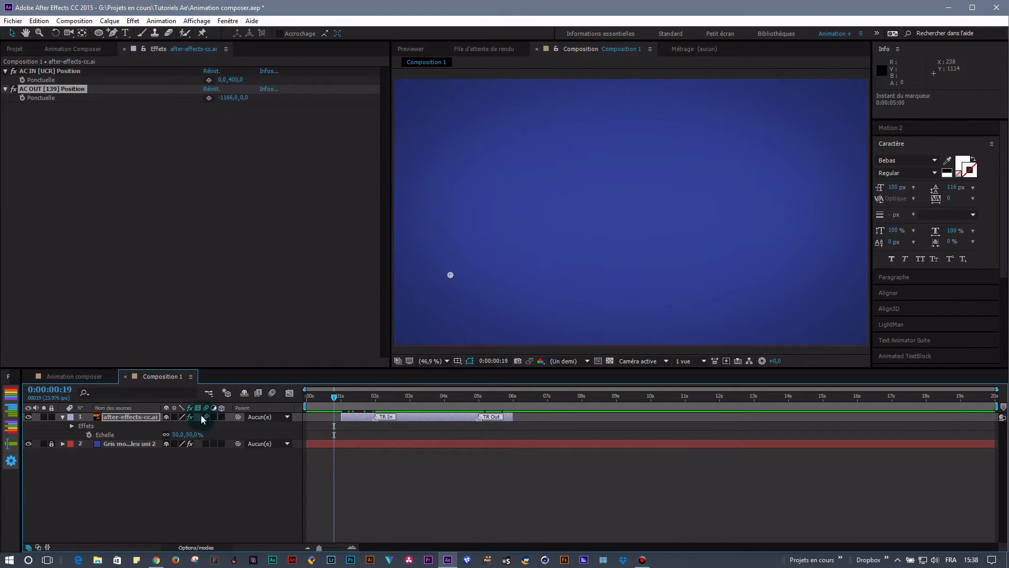
Enable motion blur for the composition and preview the logo's entrance and exit.
left_click(273, 394)
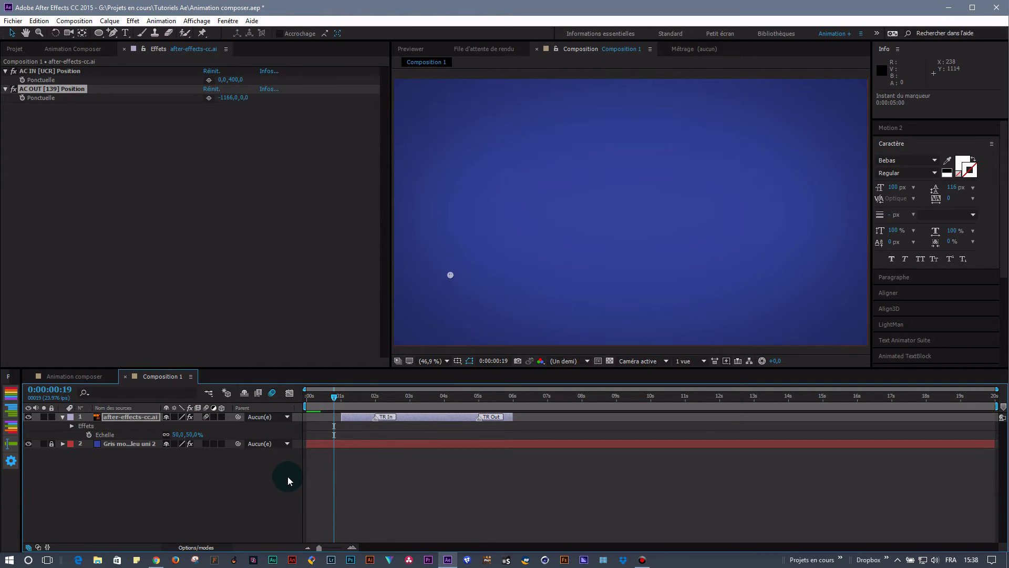
key("space")
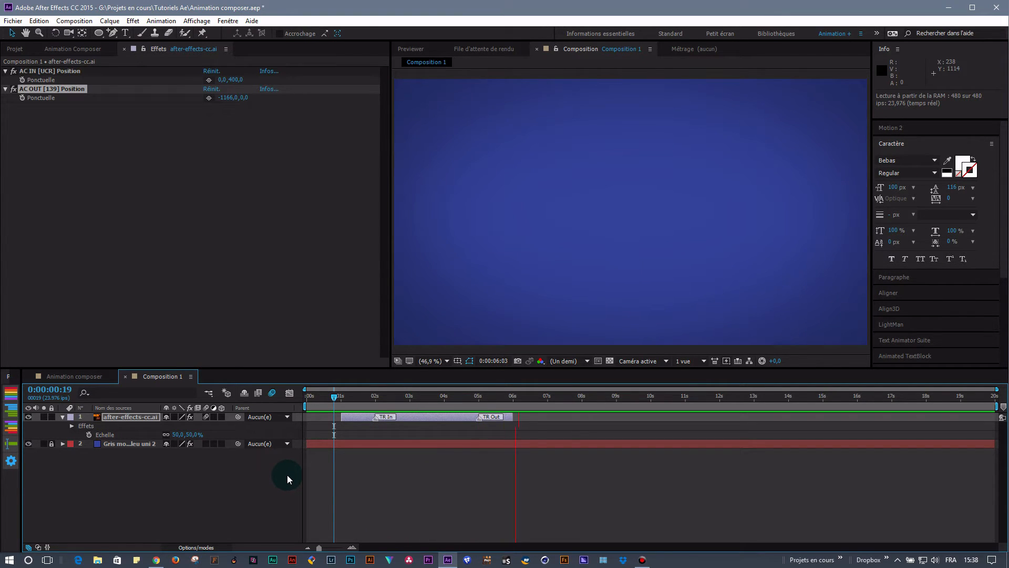
left_click_drag(481, 401, 443, 405)
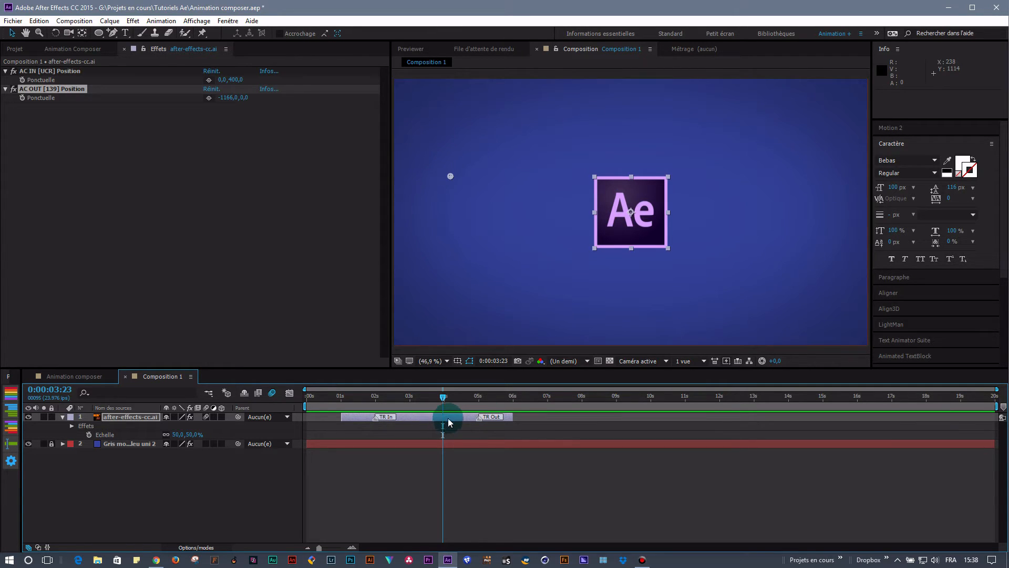
Select the after-effects-cc.ai layer, return to the Animation Composer panel and collapse the 2D Layer Transformations folder under Transitions.
mouse_move(444, 399)
left_mouse_down()
mouse_move(299, 409)
mouse_move(427, 398)
left_mouse_up()
left_click(136, 419)
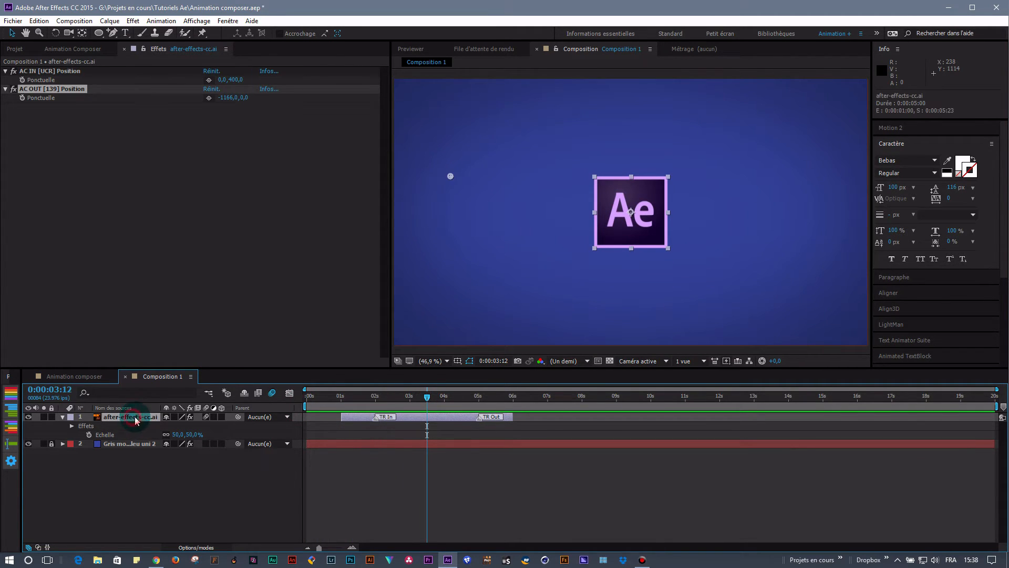
left_click(79, 50)
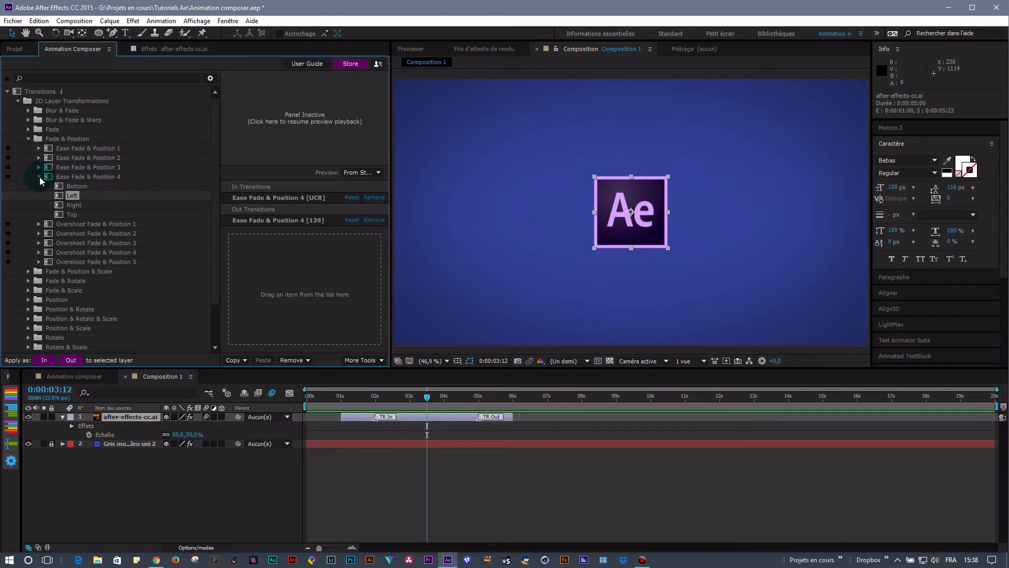
left_click(28, 139)
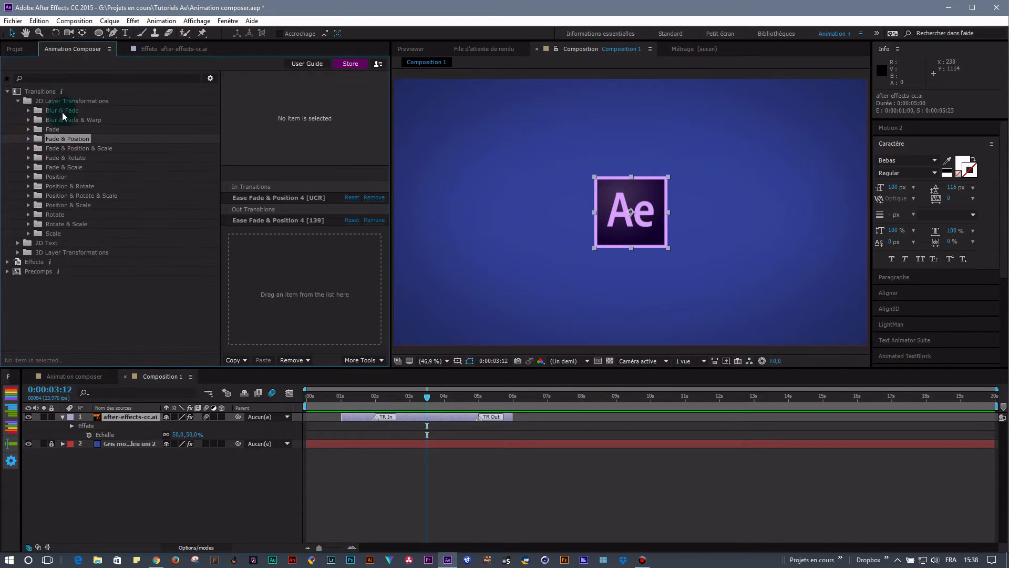
left_click(17, 102)
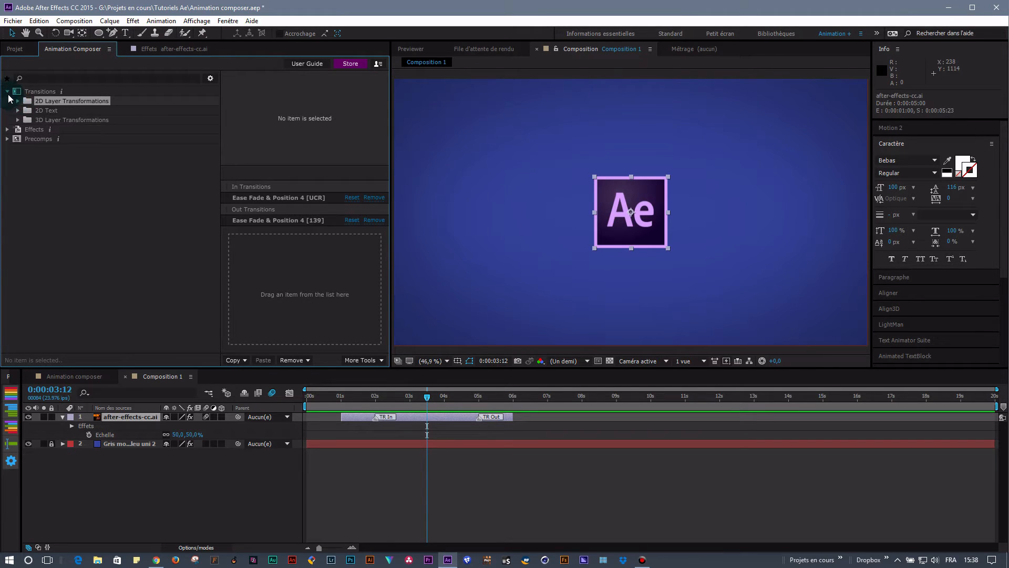
Expand the Effects library to its 2D Layer Transformations presets and open the Position & Rotation folder.
left_click(8, 129)
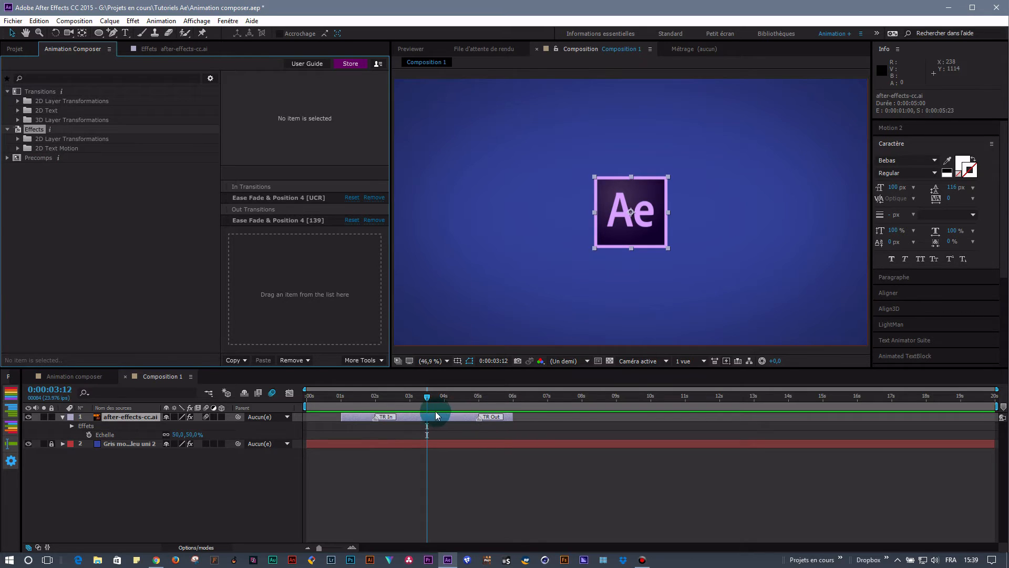
mouse_move(428, 396)
left_mouse_down()
mouse_move(366, 398)
mouse_move(442, 398)
left_mouse_up()
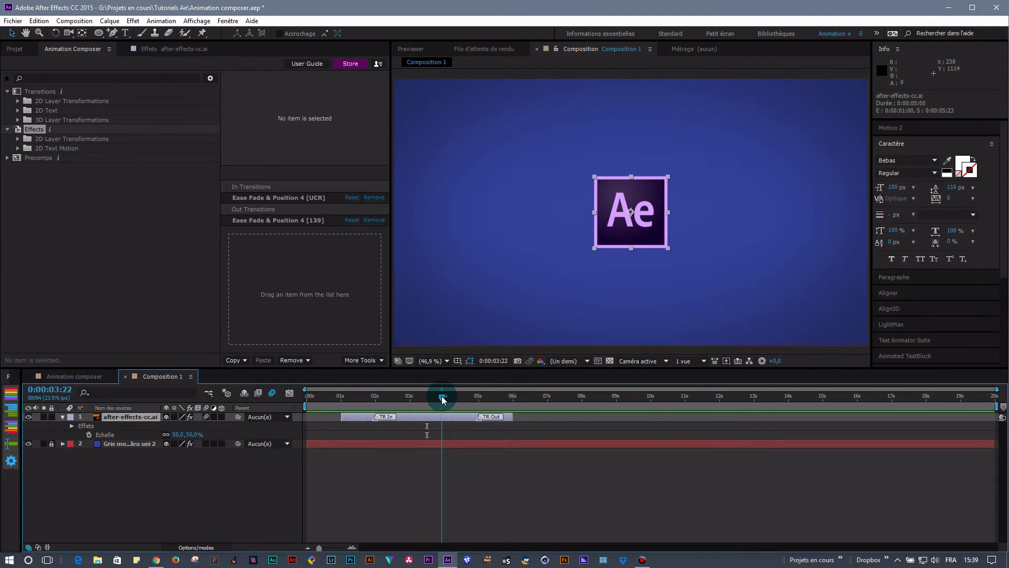
left_click(18, 138)
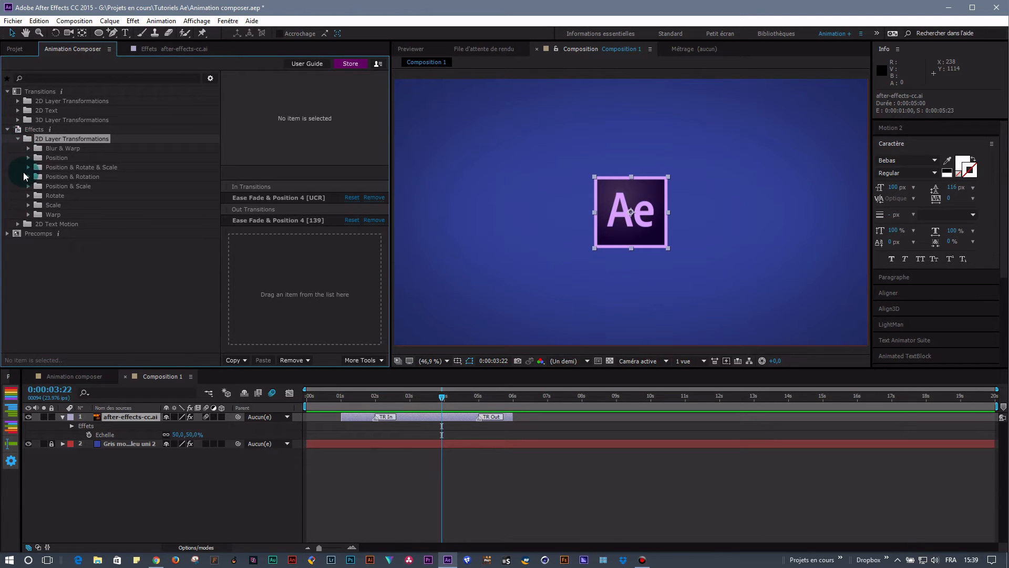
left_click(28, 158)
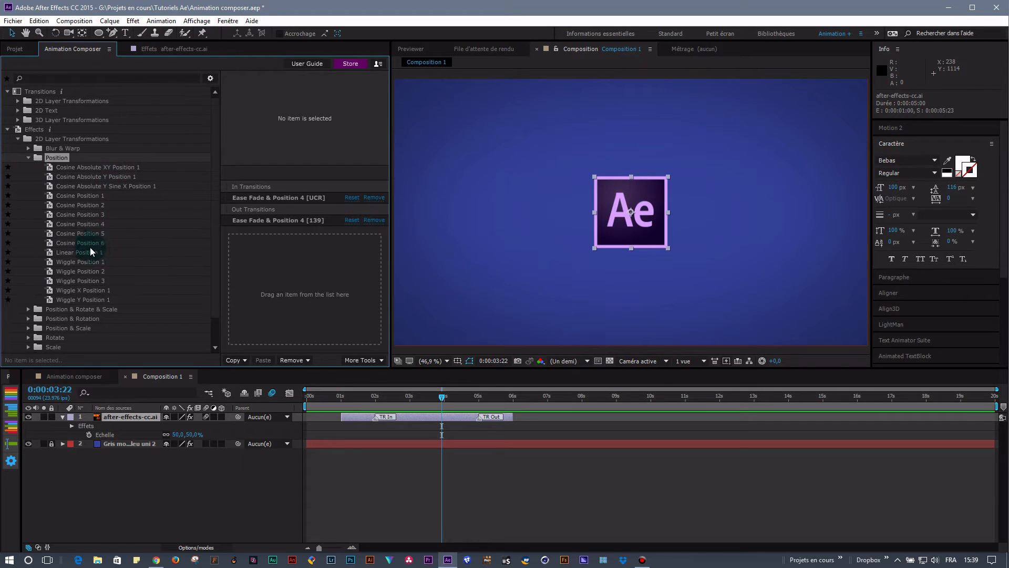
left_click(28, 158)
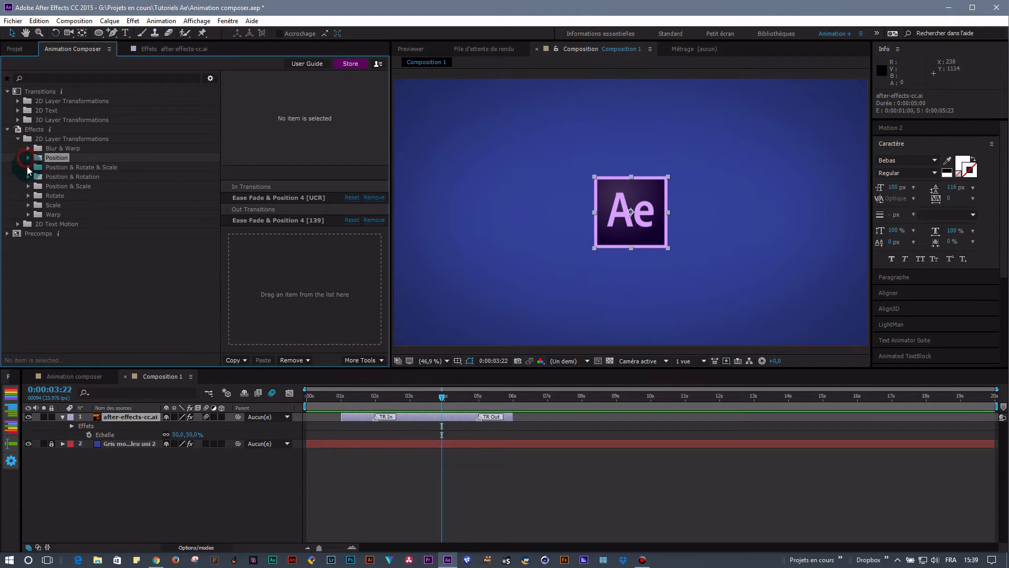
left_click(29, 177)
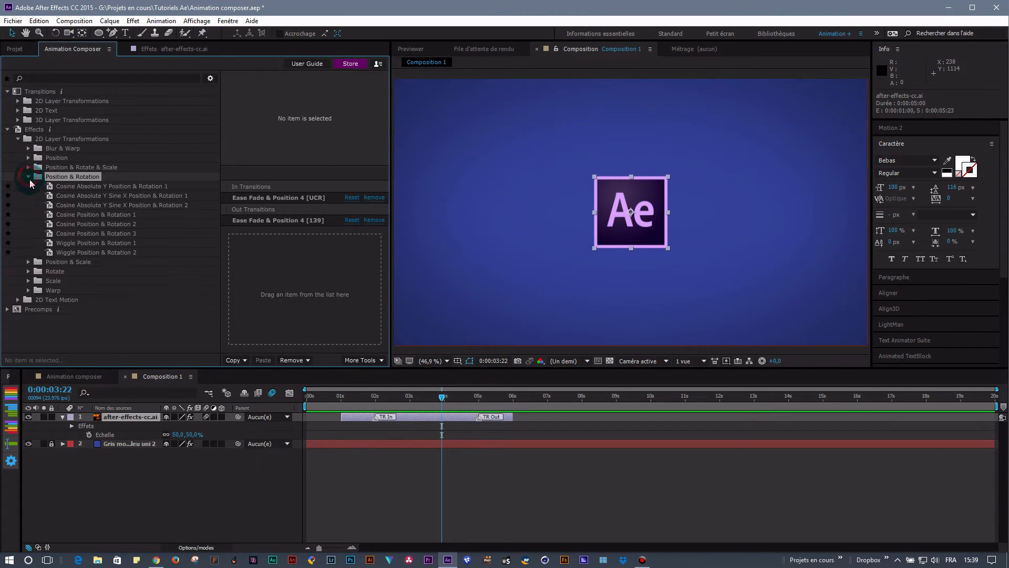
Compare the Position & Rotation presets and apply Wiggle Position & Rotation 2 to the after-effects-cc.ai layer.
left_click(110, 213)
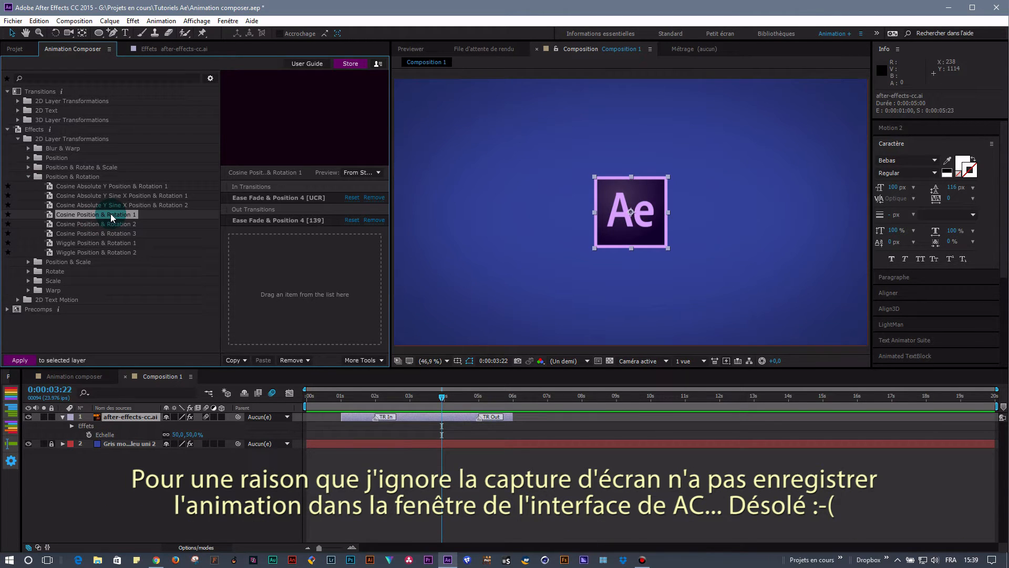
left_click(117, 253)
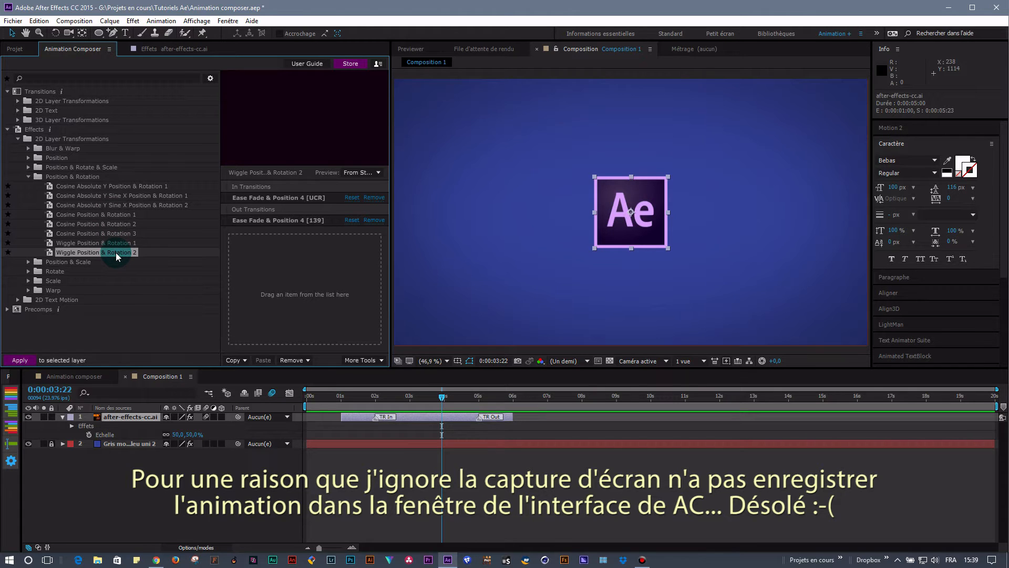
left_click(119, 242)
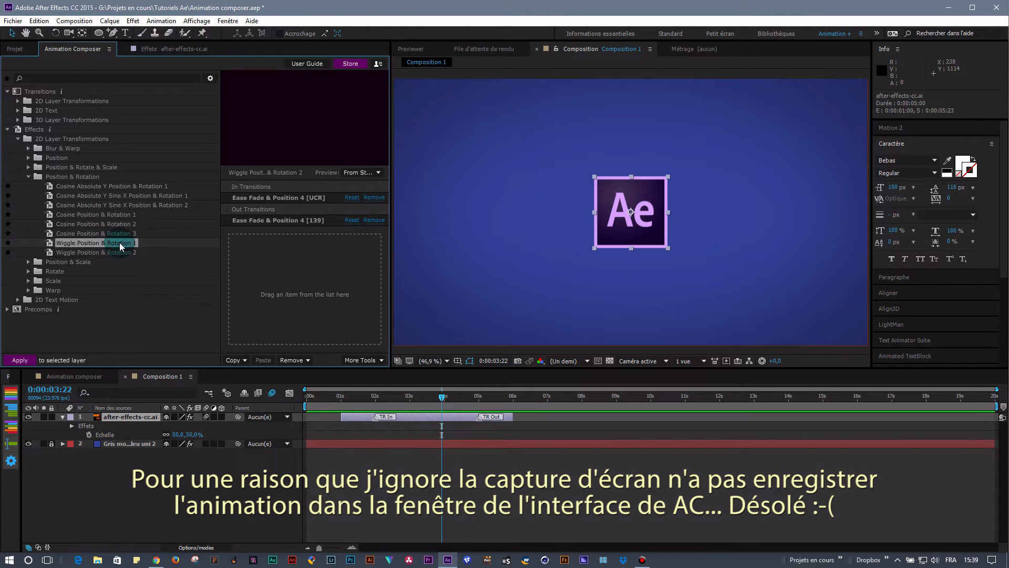
left_click(124, 253)
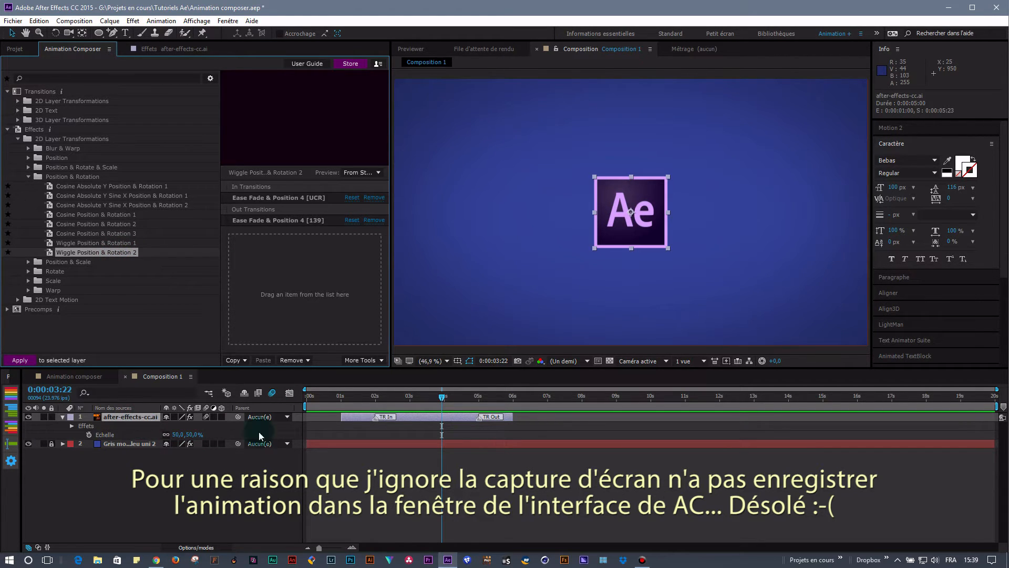
left_click(147, 419)
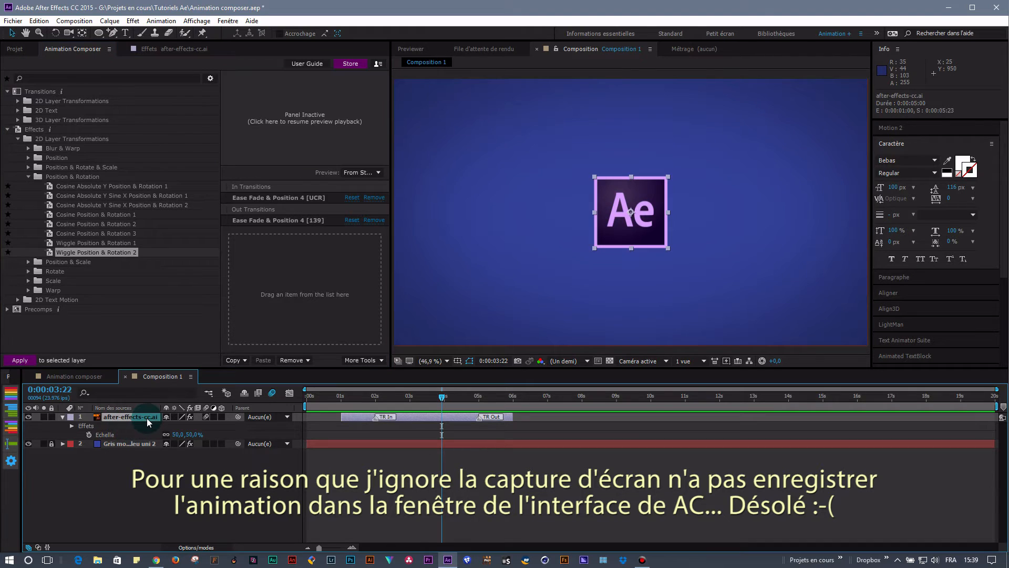
left_click(93, 251)
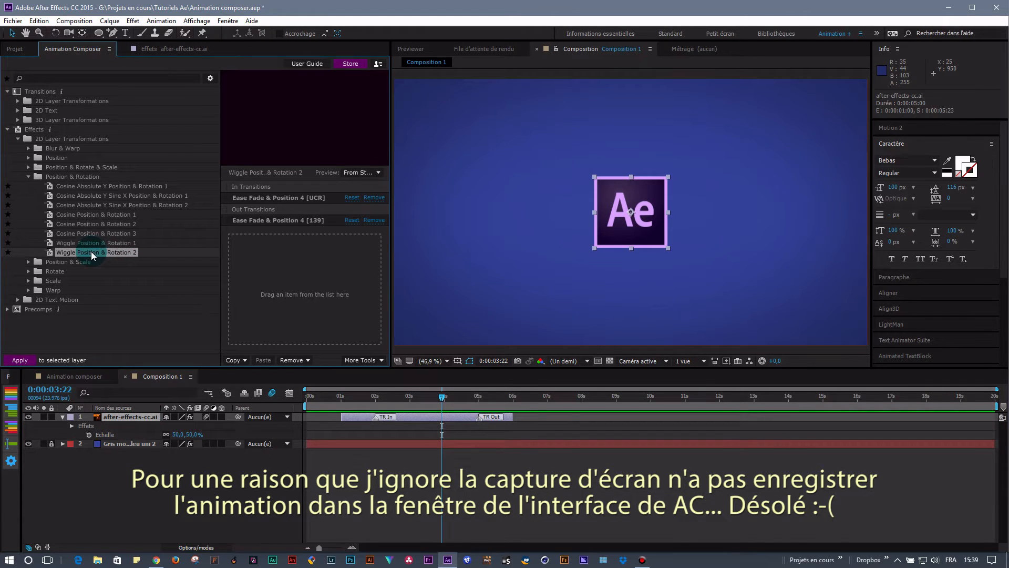
left_click_drag(92, 251, 326, 274)
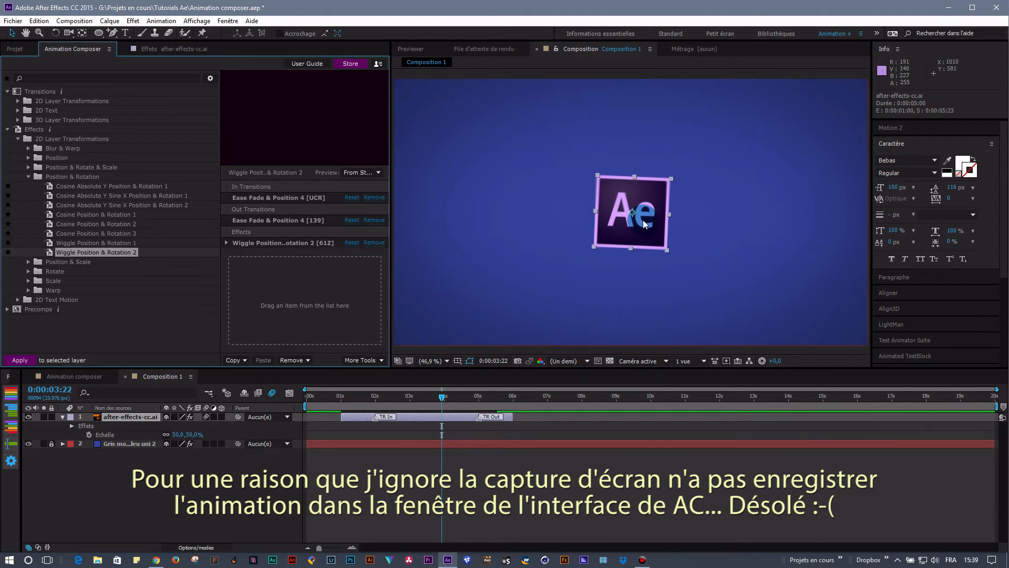
Preview the logo animation with its wiggle effect from the start of the composition.
left_click_drag(445, 402, 307, 403)
key("space")
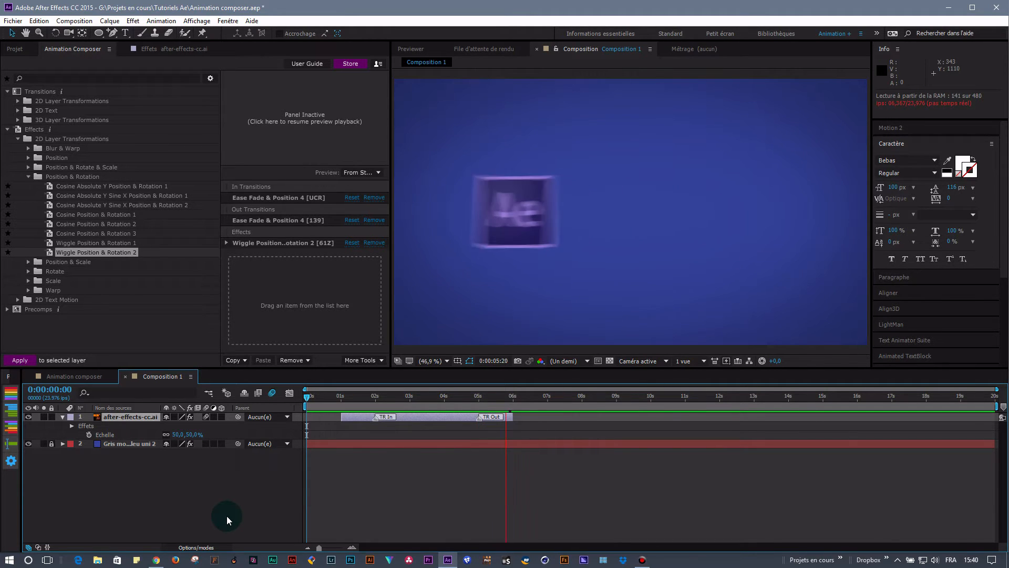
left_click_drag(351, 396, 295, 398)
key("space")
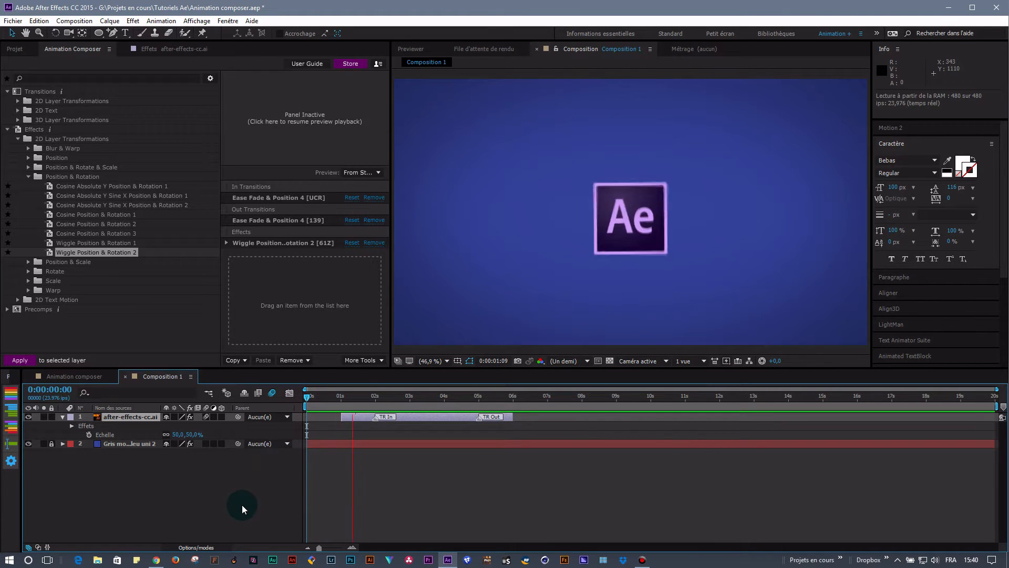
left_click_drag(400, 399, 377, 396)
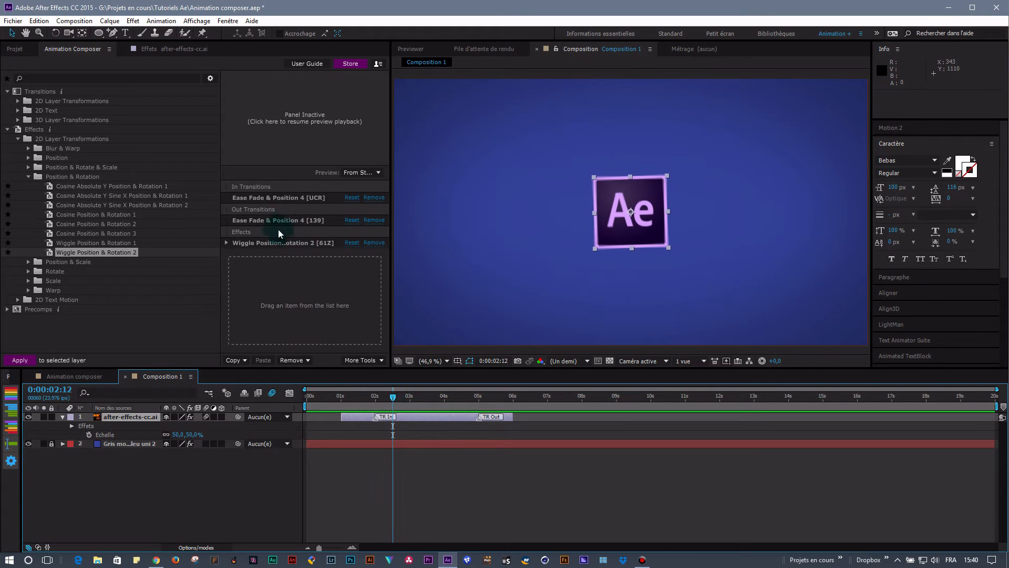
Add a Start (in) marker for the Wiggle Position & Rotation 2 effect at 0:00:03:00.
left_click(226, 242)
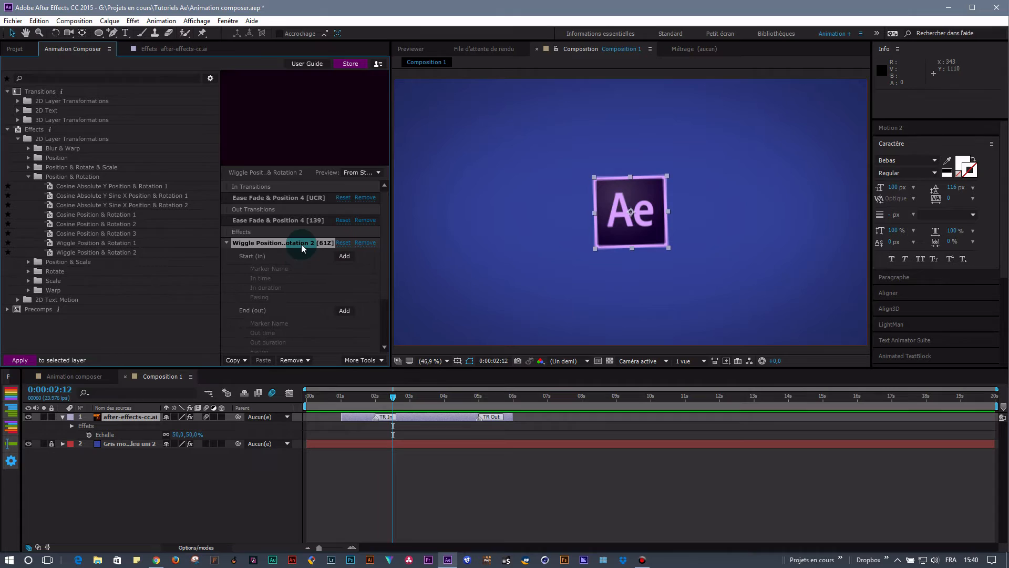
scroll(308, 269, "down", 1)
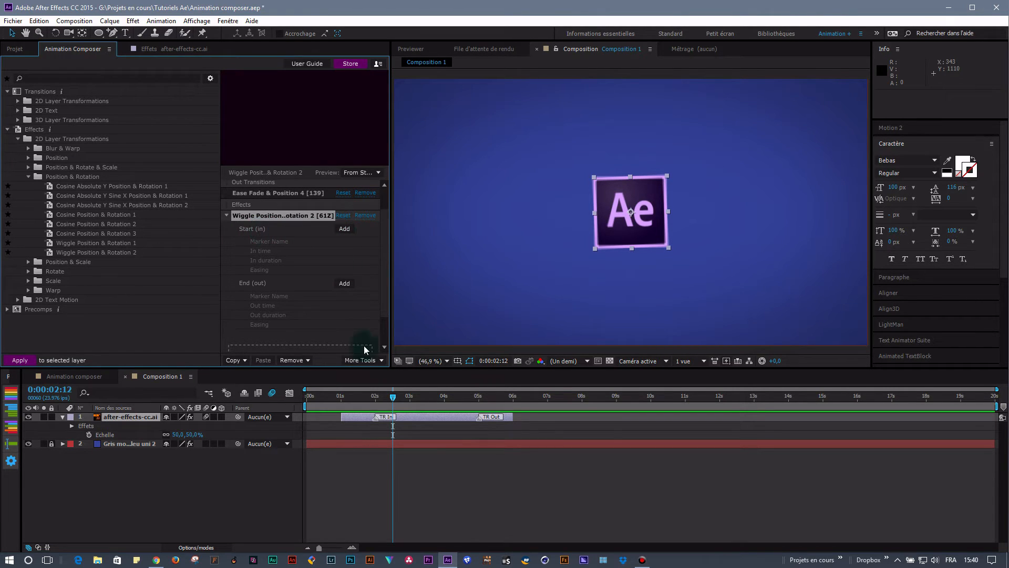
left_click_drag(393, 401, 410, 400)
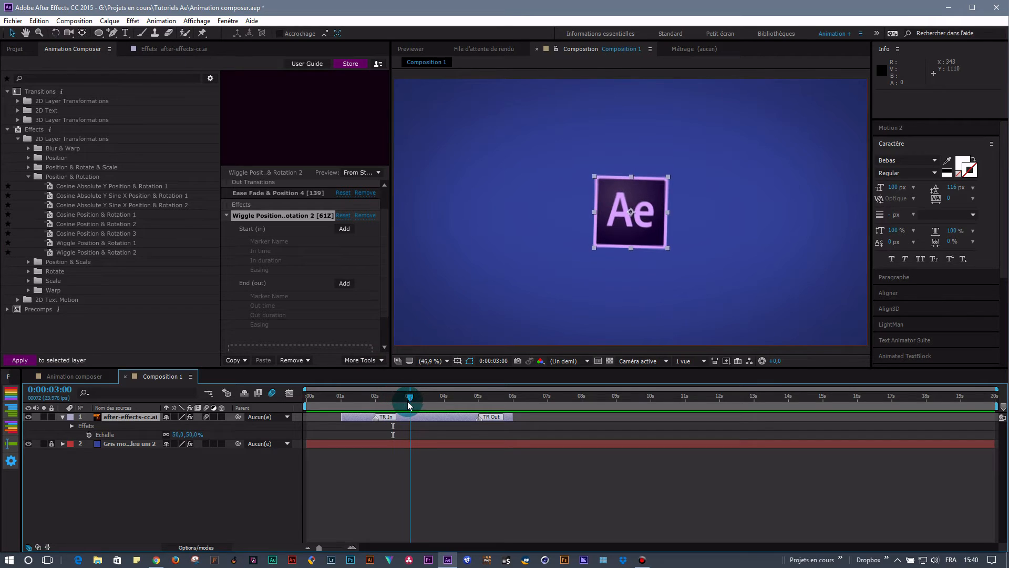
left_click(344, 229)
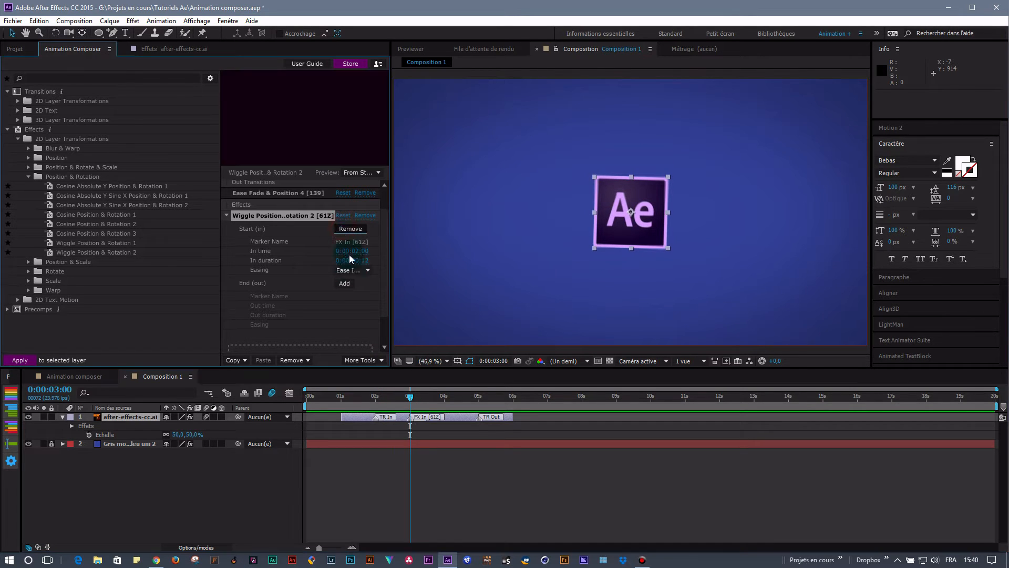
Add an End (out) marker for the Wiggle Position & Rotation 2 effect at 0:00:03:13.
left_click(411, 401)
left_click_drag(420, 402, 428, 399)
left_click(316, 286)
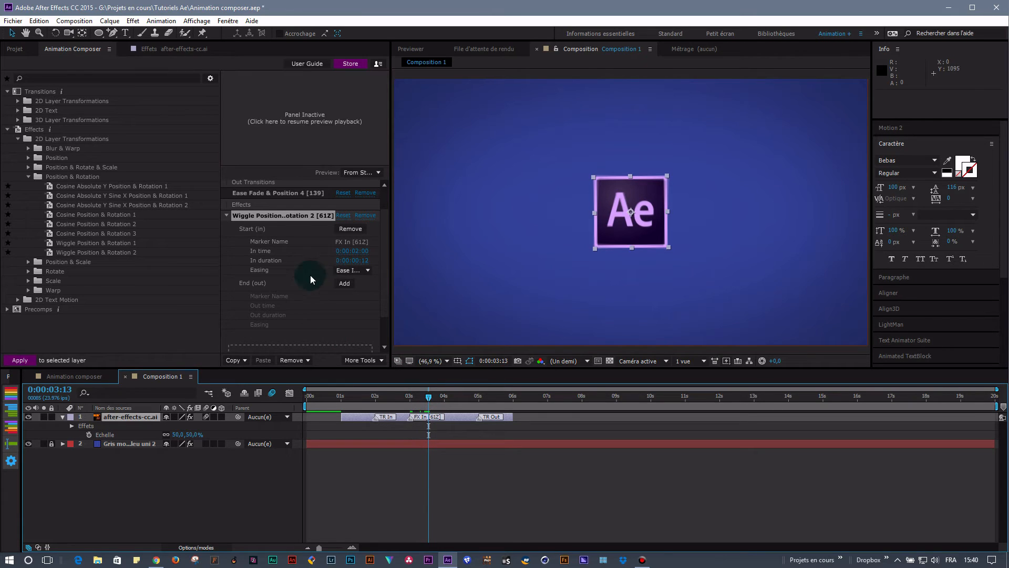
left_click(346, 287)
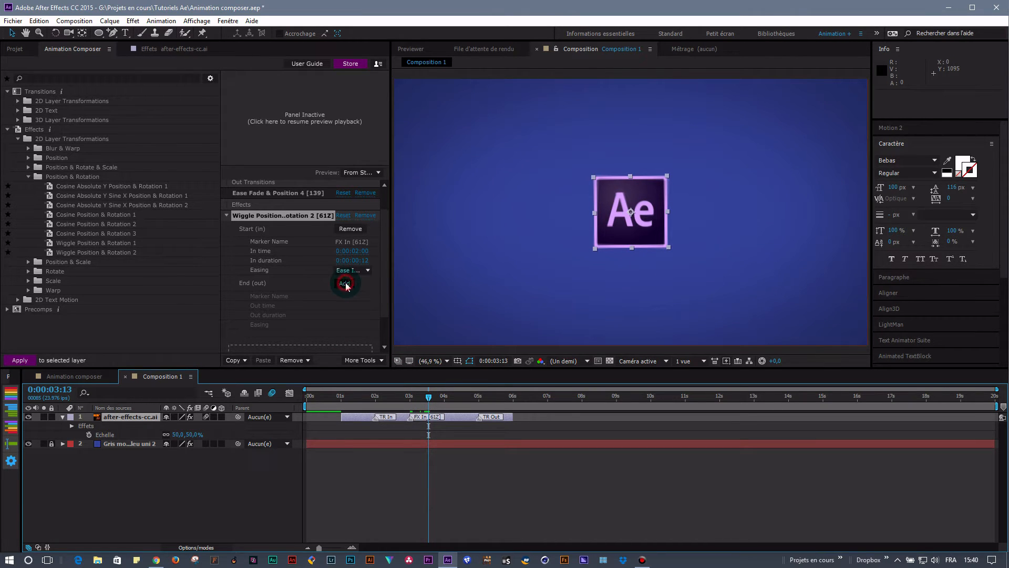
Preview the composition from 0:00:00:00 to check the wiggle between its in and out markers.
left_click_drag(428, 397, 233, 468)
left_click(217, 491)
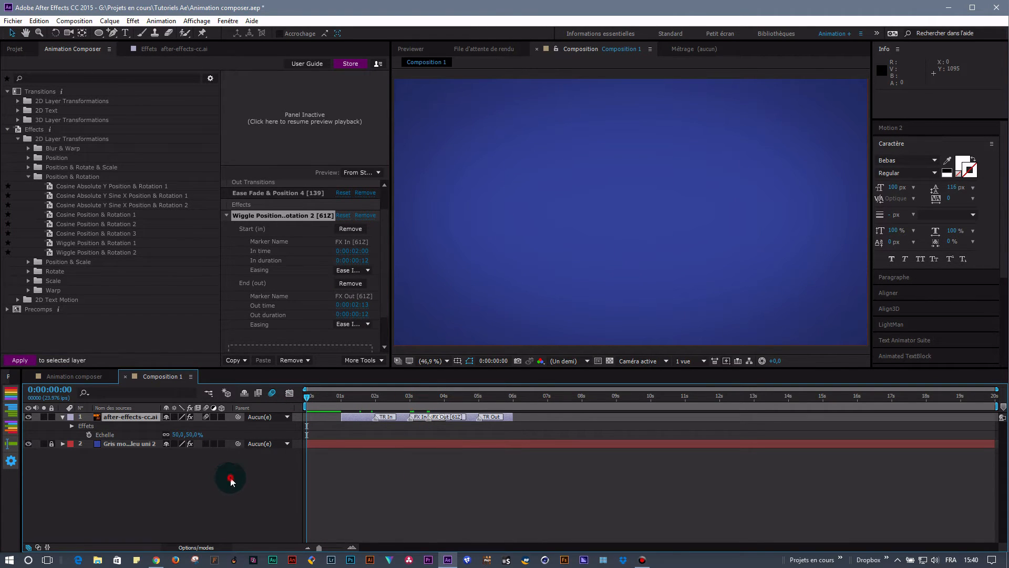
left_click(215, 478)
key("space")
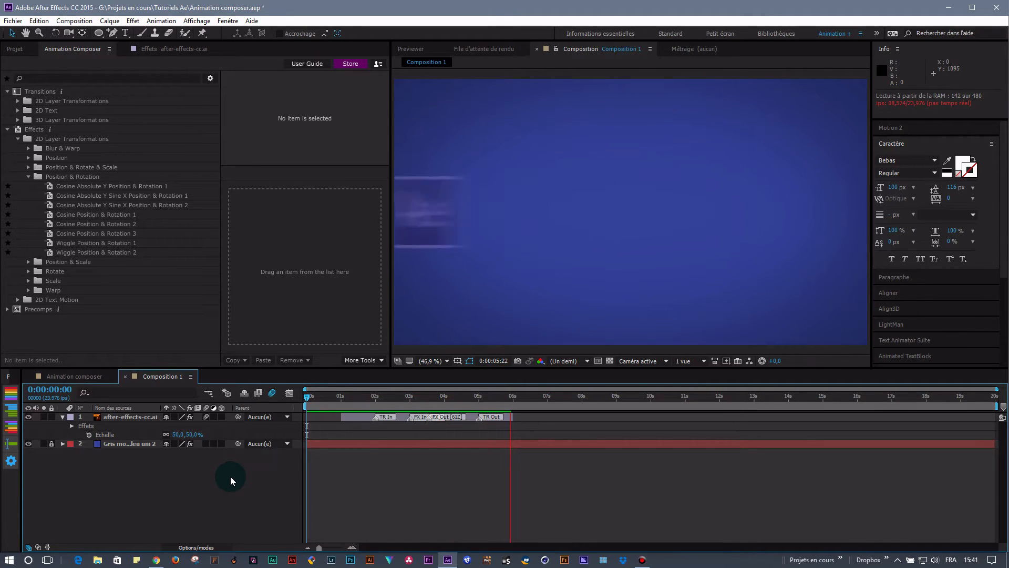
End the work area at 0:00:06:19 and play the preview over that range.
key("space")
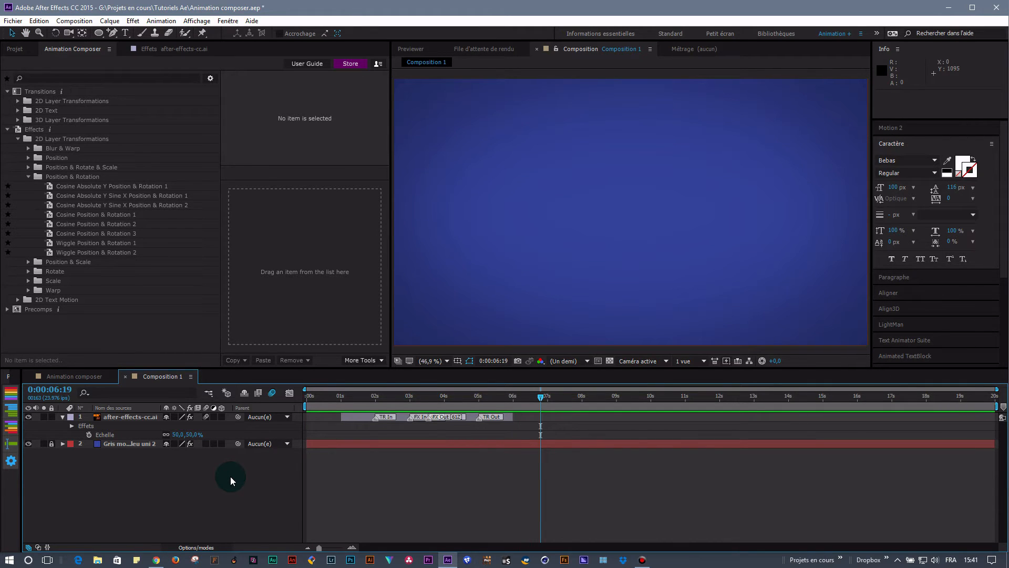
key("n")
key("space")
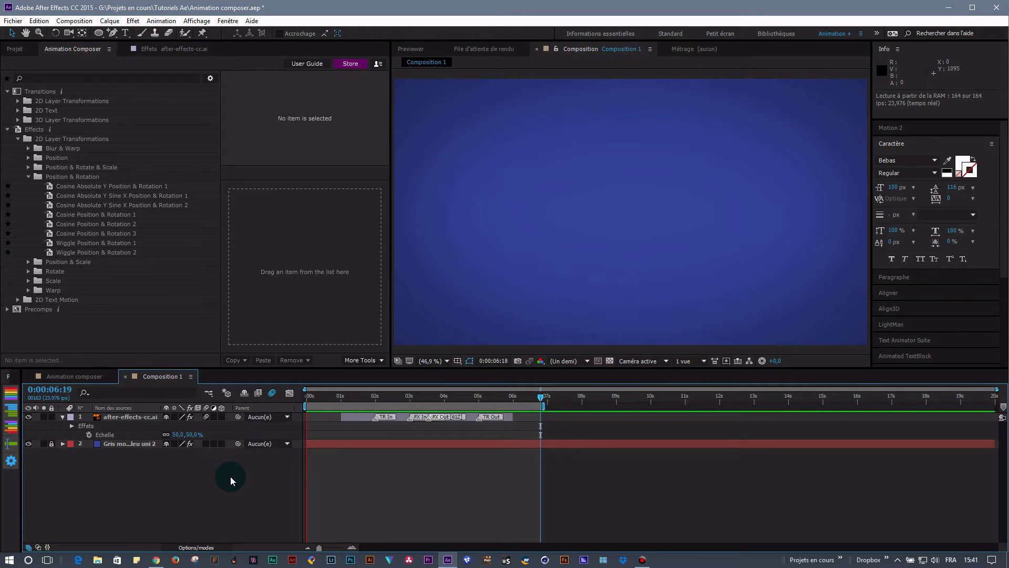
In the logo layer's effect controls, set the AC FX Intensity to 50 and preview the wiggle from the start.
left_click(134, 418)
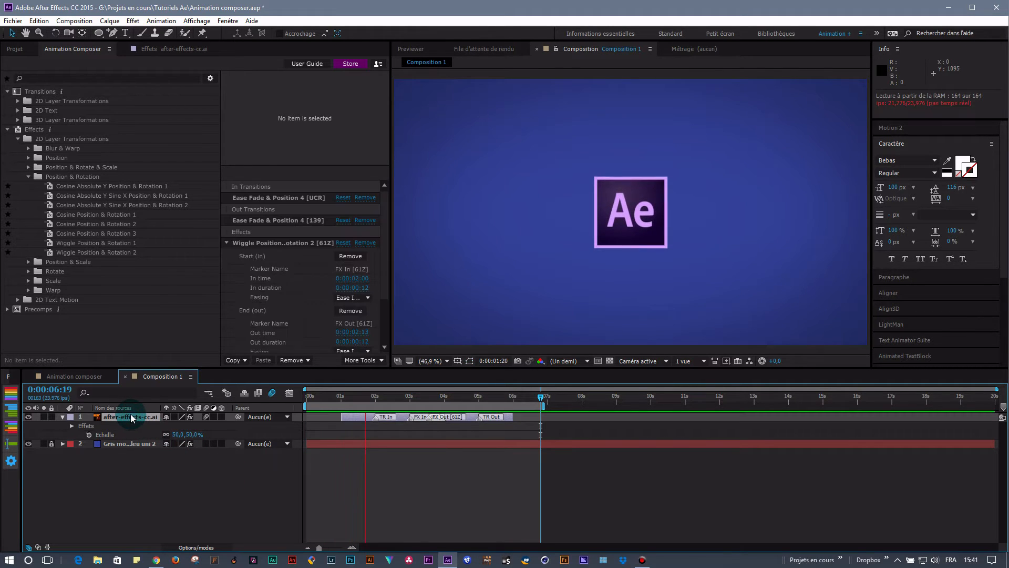
left_click(157, 52)
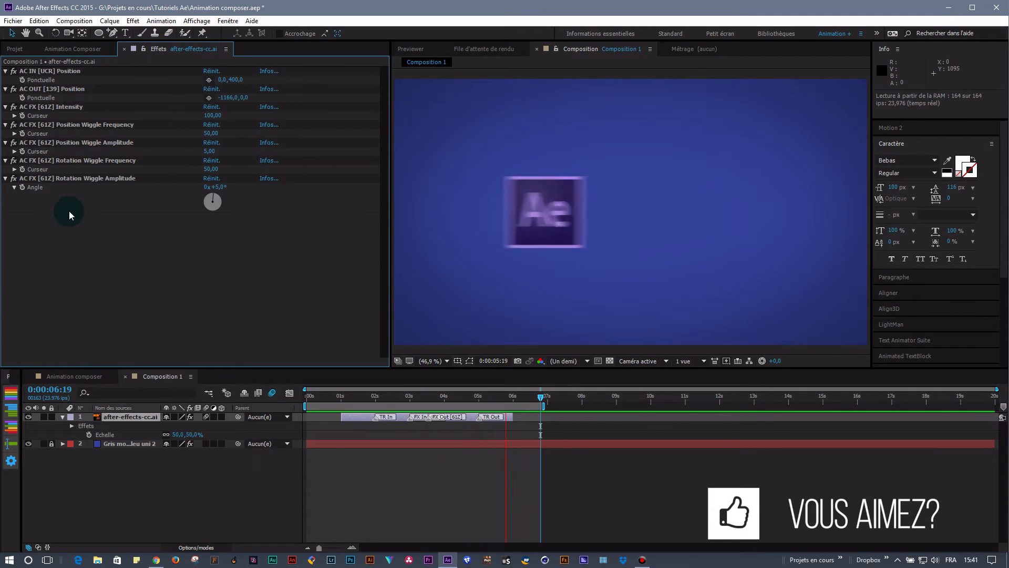
left_click(213, 116)
type("50")
key("Return")
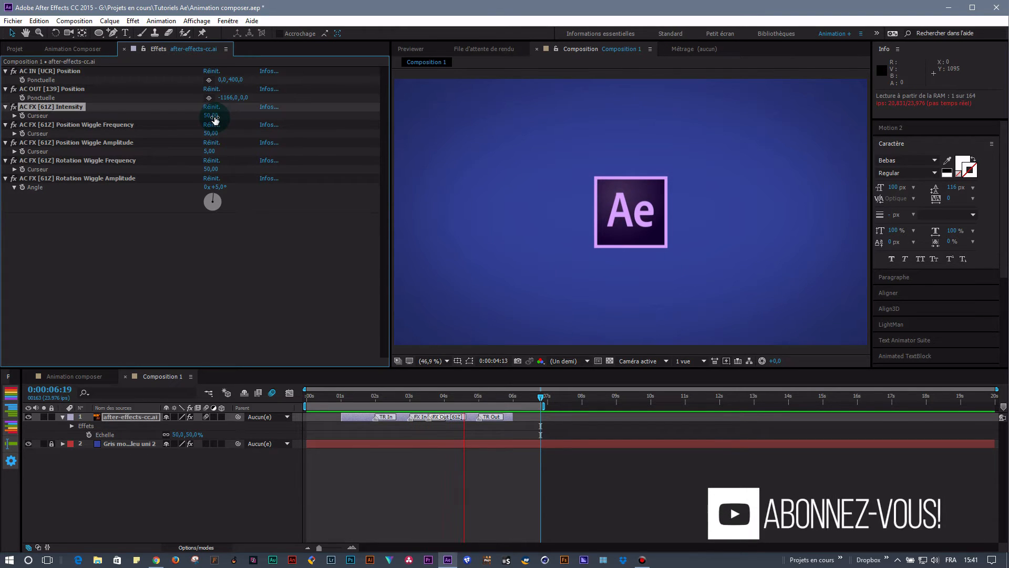
left_click_drag(316, 398, 306, 402)
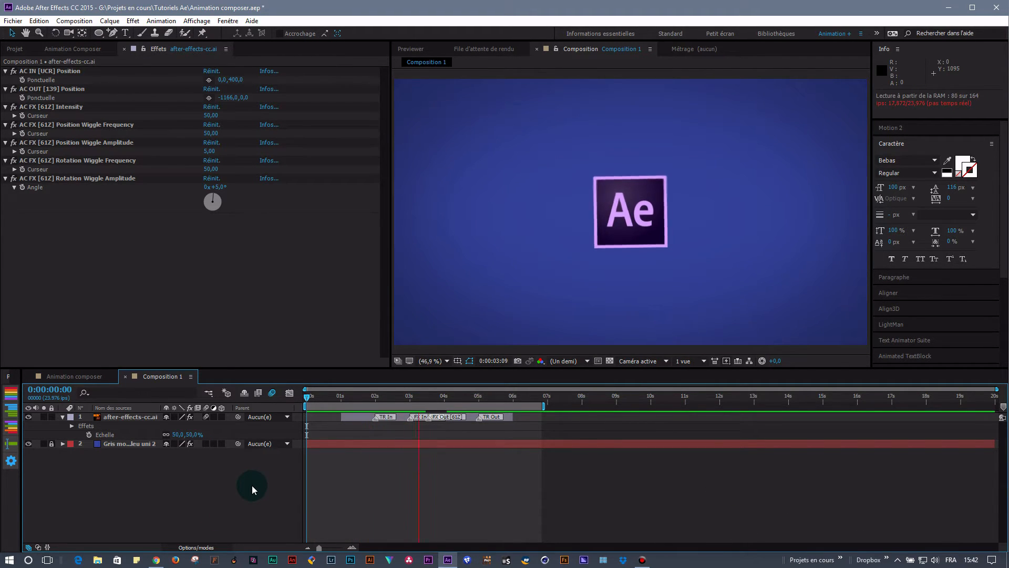
key("space")
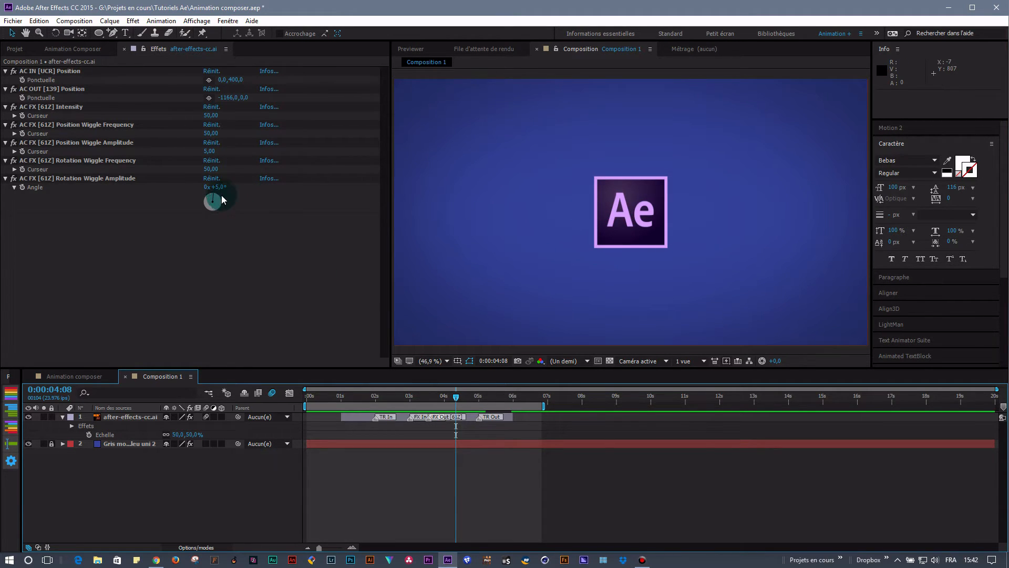
Set the AC FX Rotation Wiggle Amplitude angle to 45° and preview it before returning to the Animation Composer panel.
left_click_drag(221, 191, 241, 190)
left_click_drag(409, 397, 278, 398)
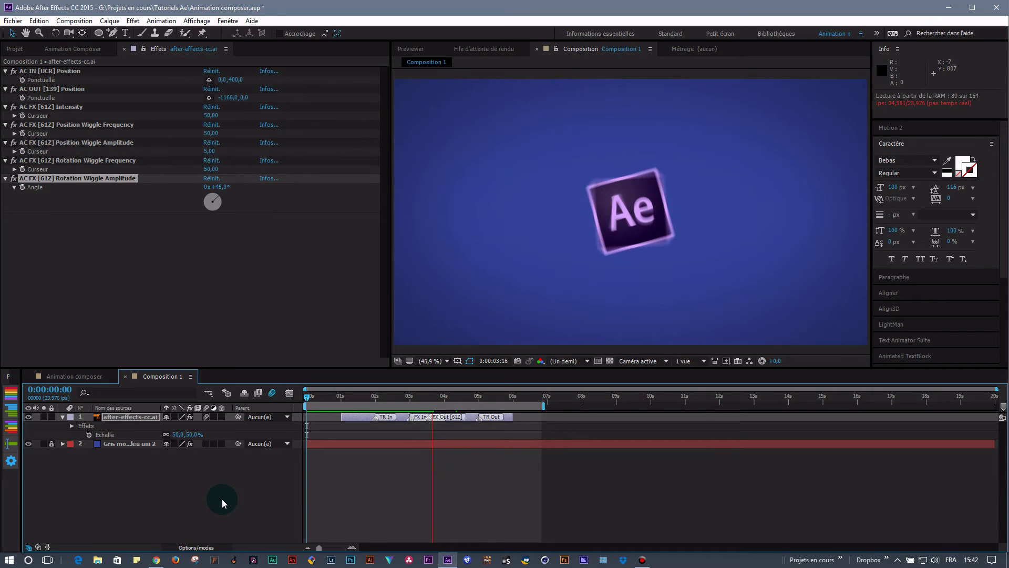
left_click(440, 402)
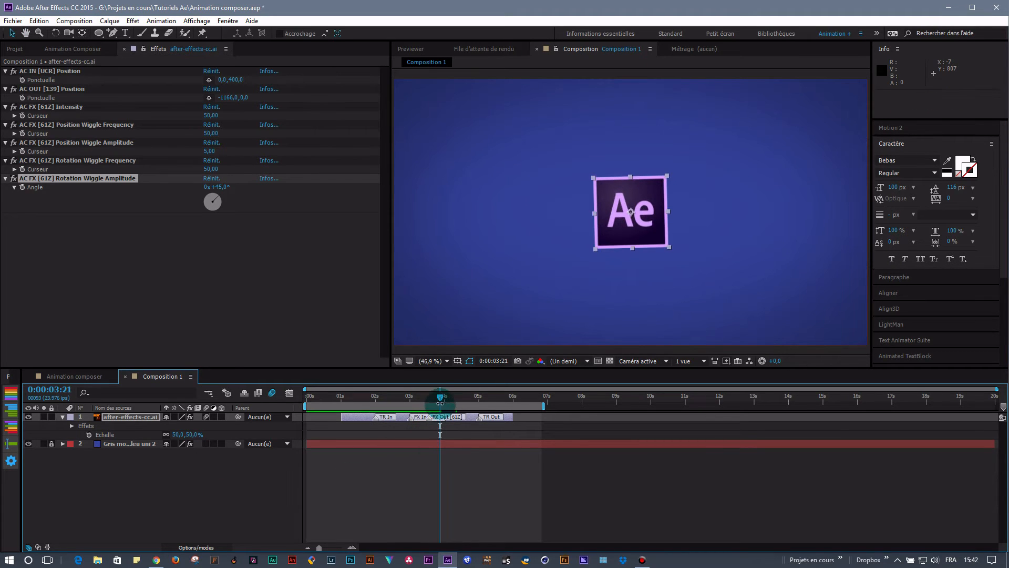
left_click_drag(441, 401, 353, 403)
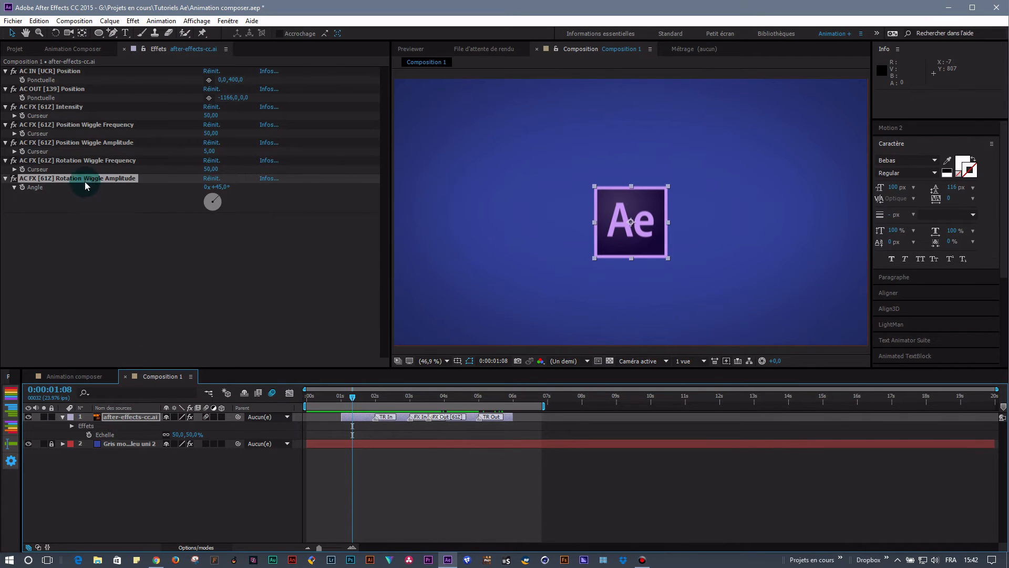
left_click(76, 48)
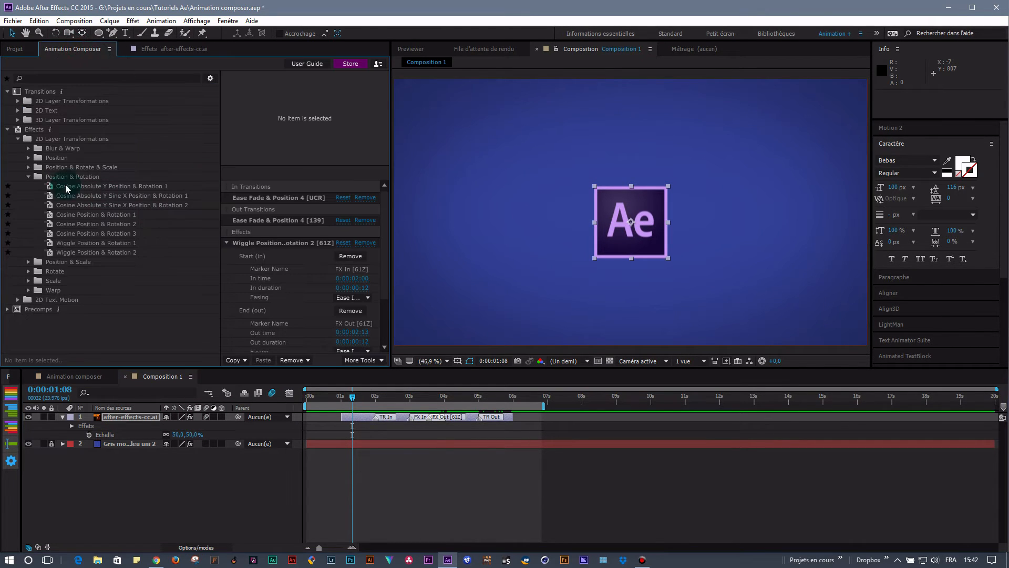
Browse the 2D Text transition folders, down to the basic position presets under Animate Words.
left_click(27, 177)
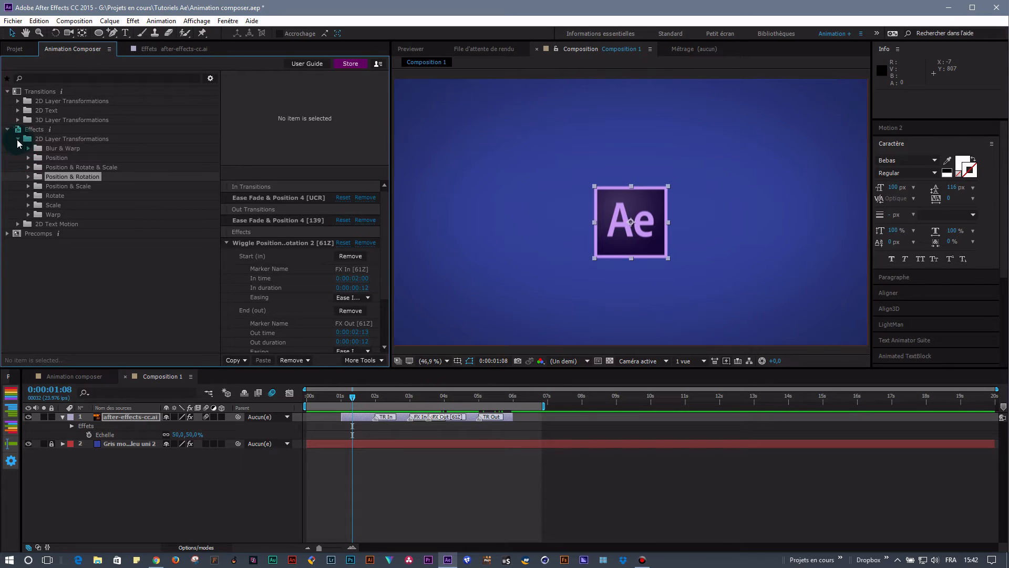
left_click(16, 140)
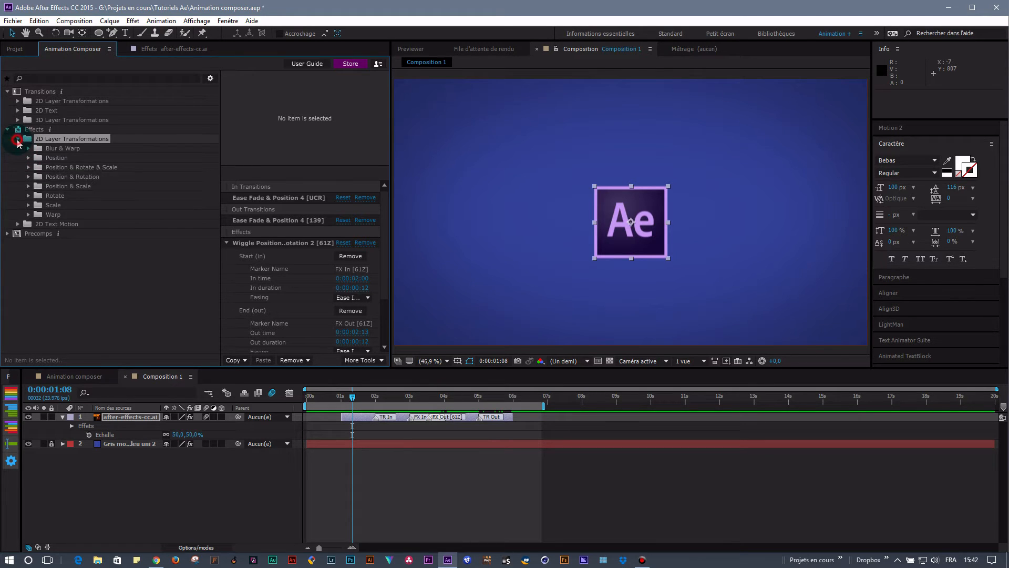
left_click(47, 111)
left_click(17, 111)
left_click(29, 121)
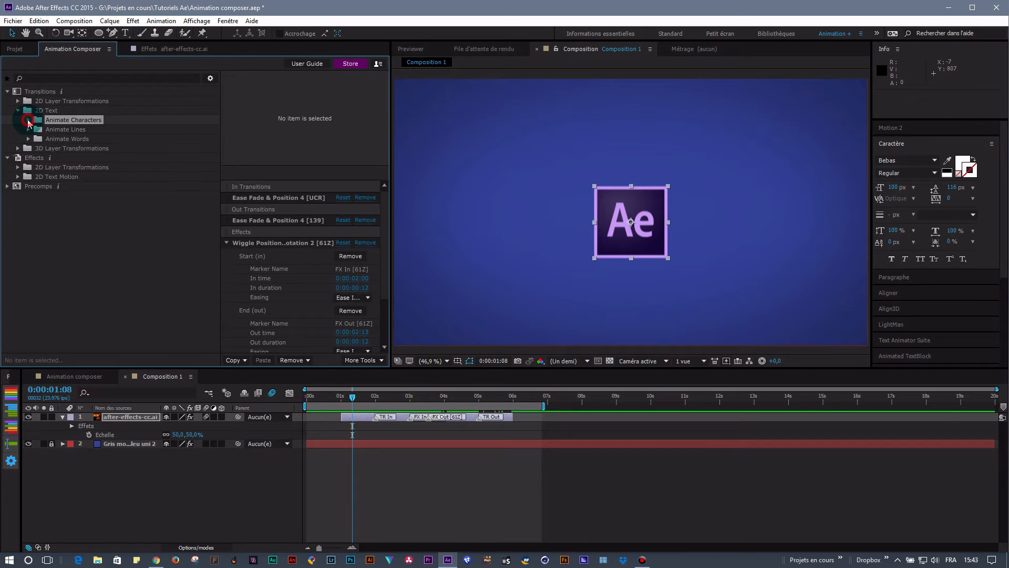
left_click(28, 121)
left_click(29, 131)
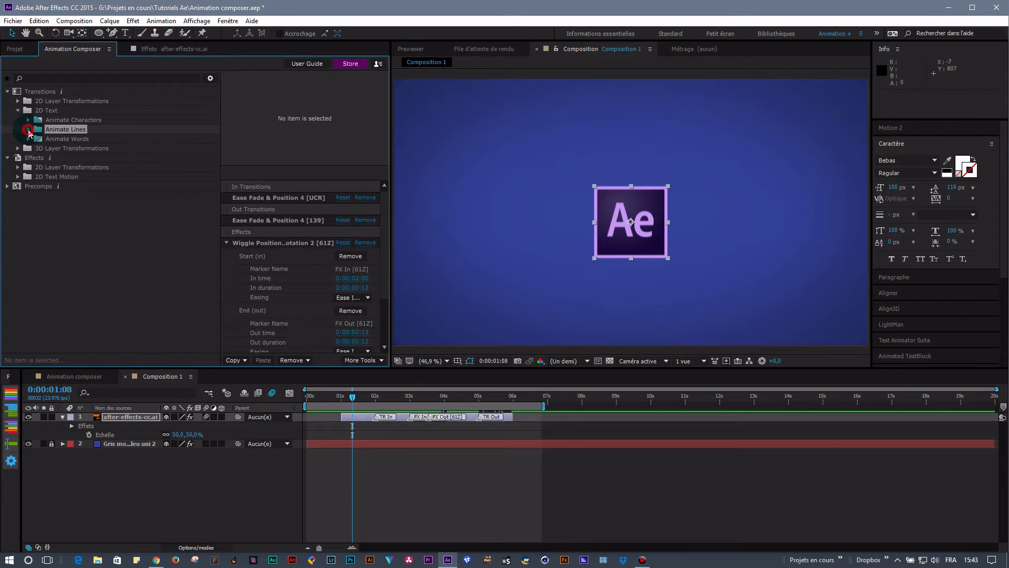
left_click(28, 131)
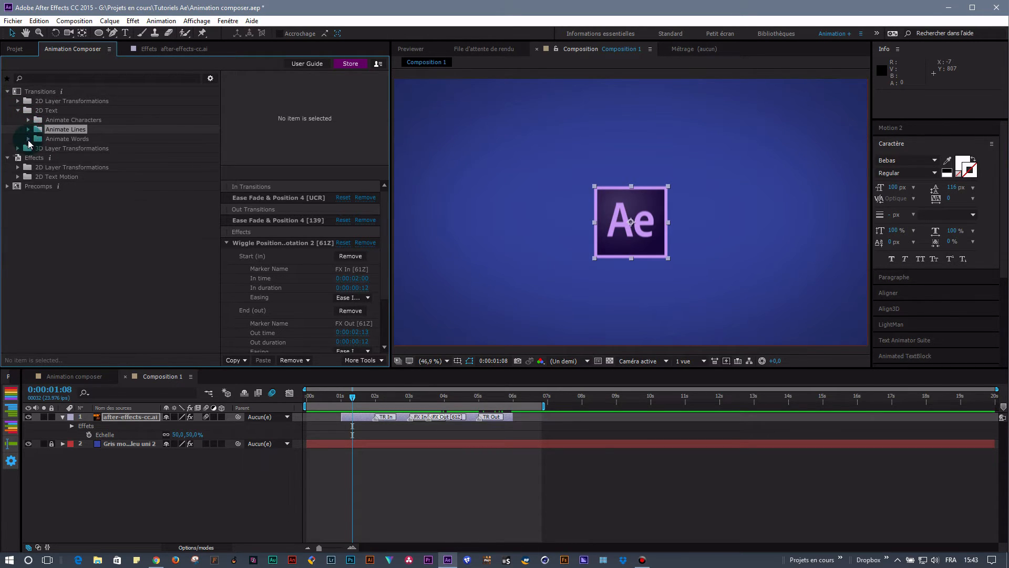
left_click(28, 139)
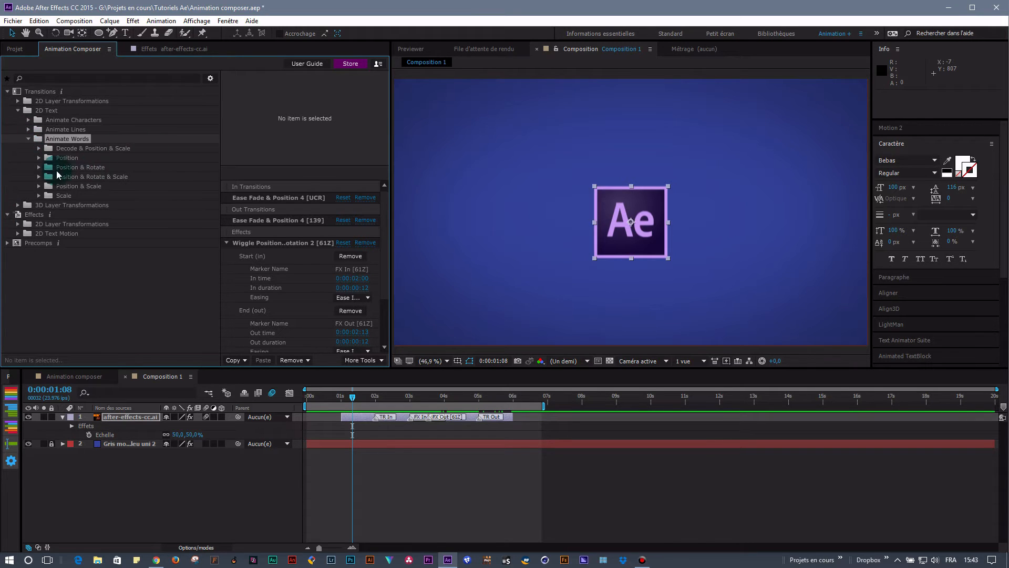
left_click(39, 158)
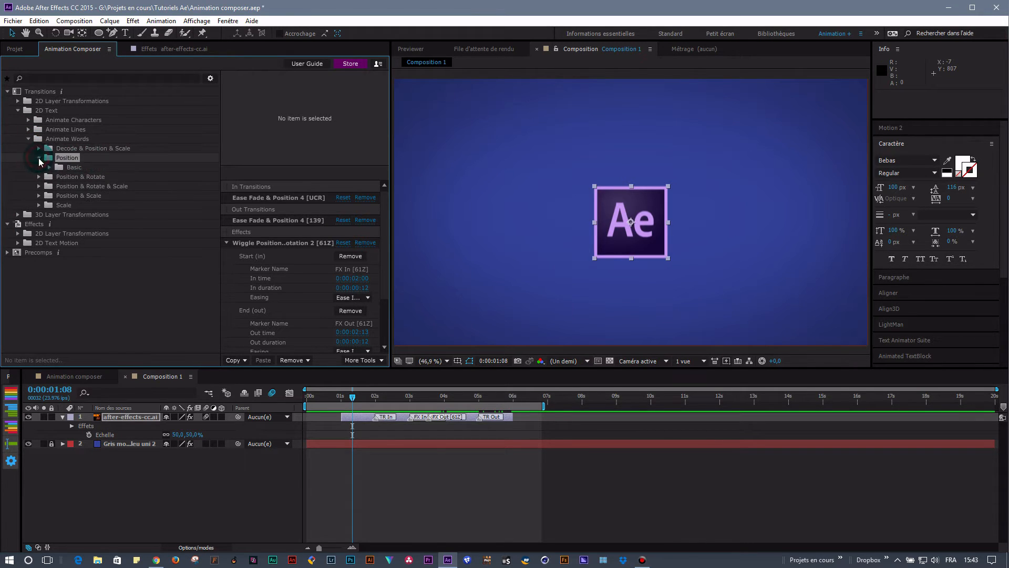
left_click(50, 167)
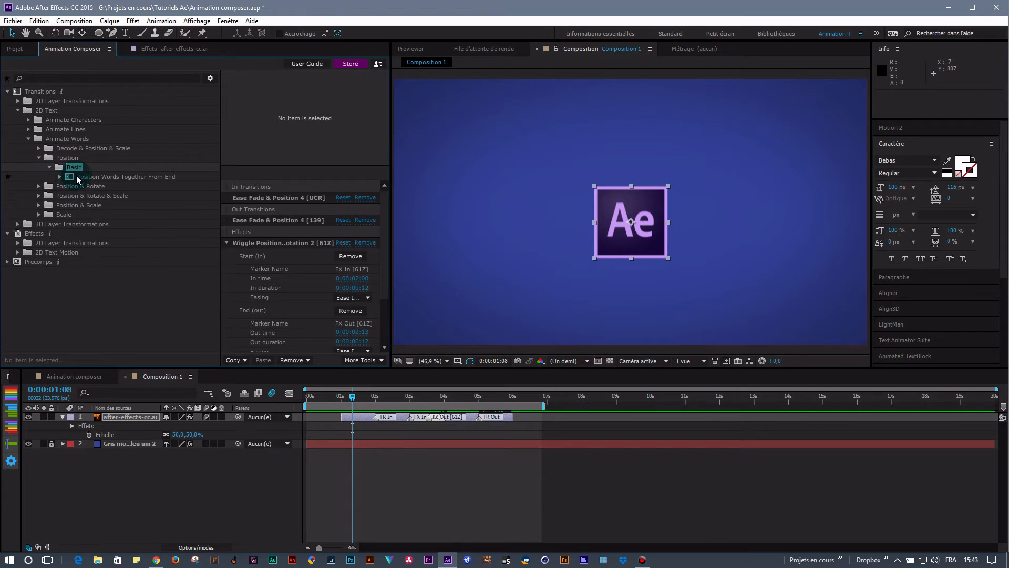
Preview the Position Words Together From End preset and its Bottom, Left, Right and Top variants.
left_click(105, 177)
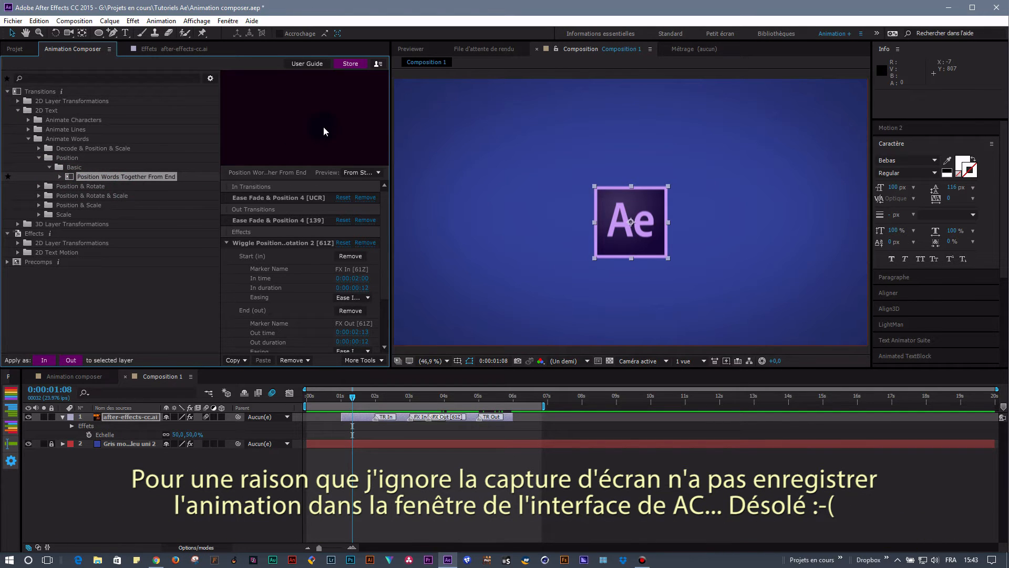
left_click(59, 177)
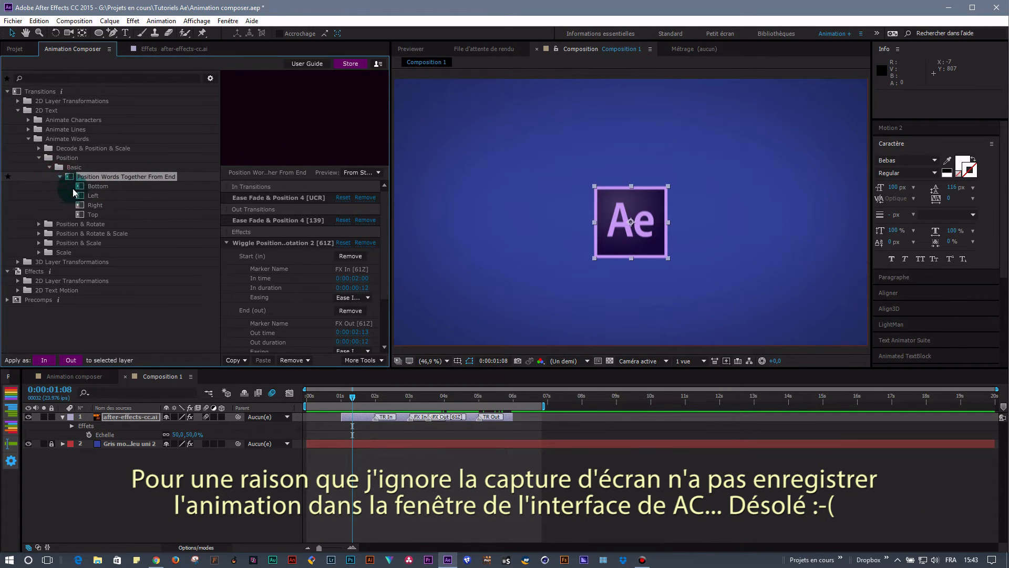
left_click(100, 187)
left_click(95, 196)
left_click(101, 205)
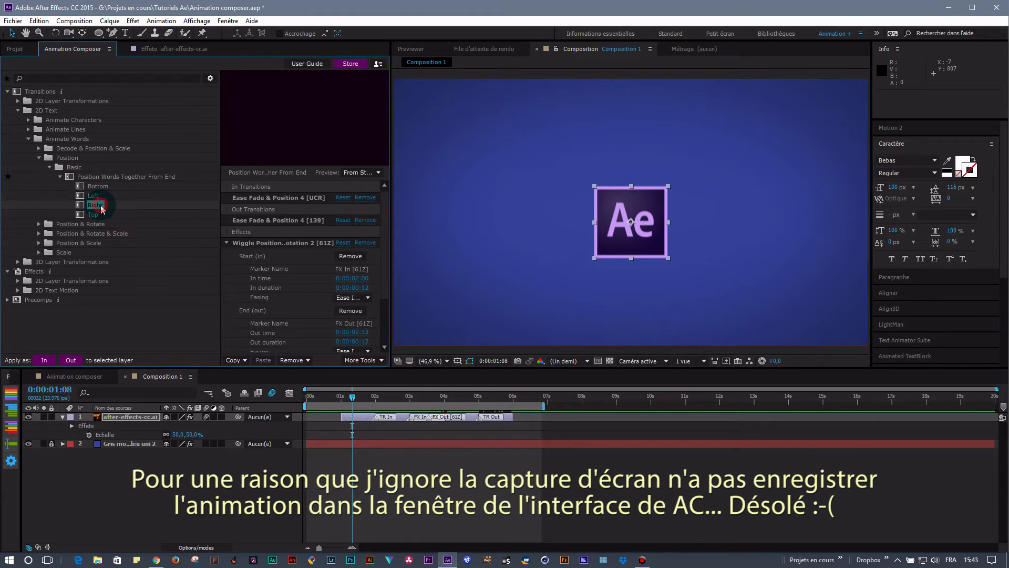
left_click(99, 215)
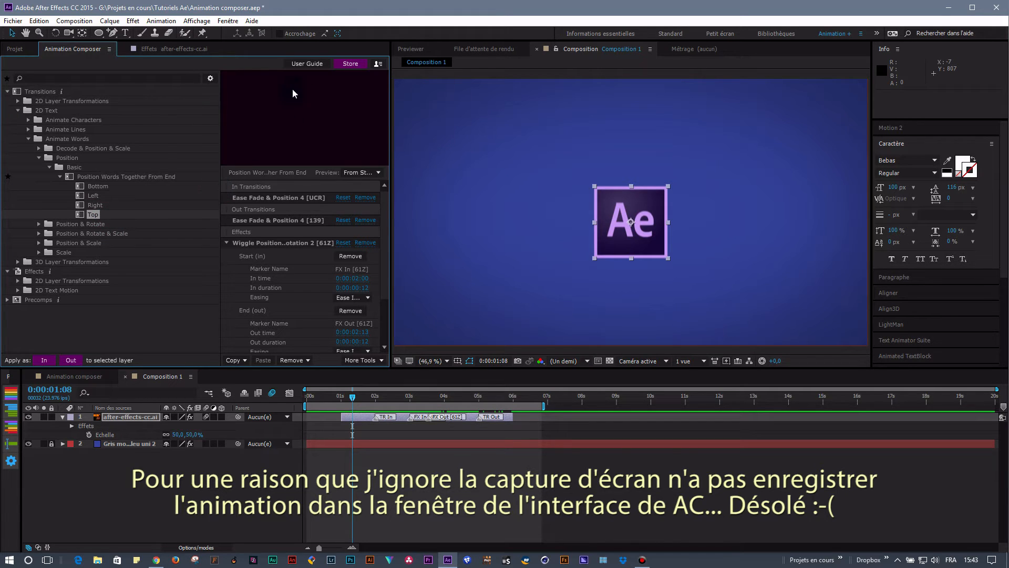
left_click(50, 168)
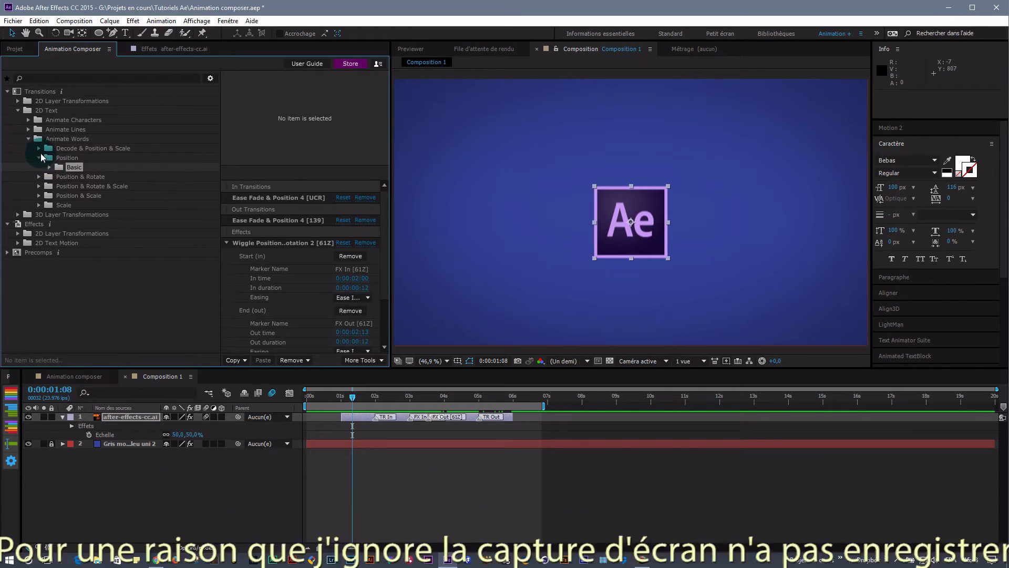
double_click(67, 159)
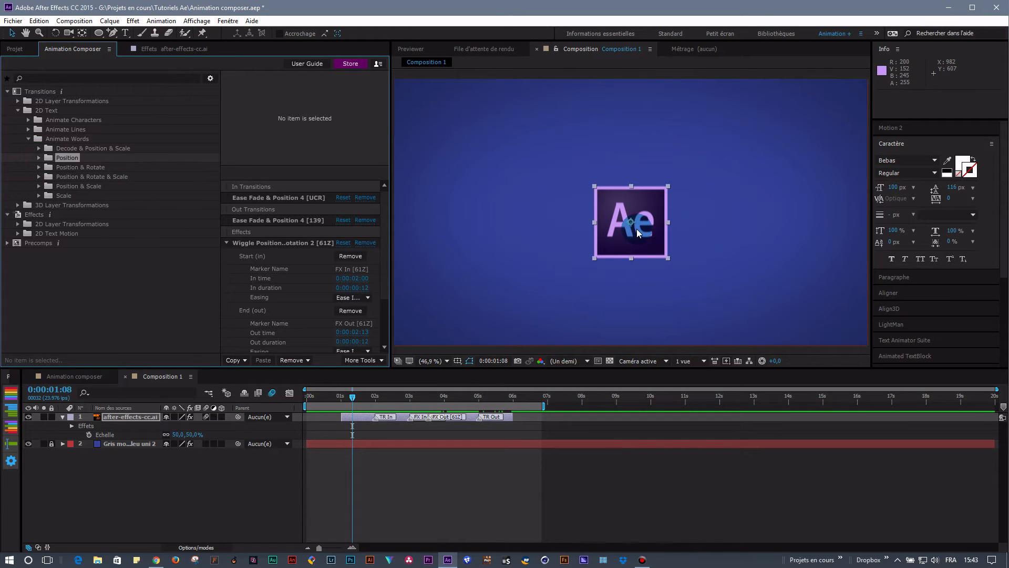
Hide the after-effects-cc.ai logo layer and create a new text layer in the composition.
left_click(29, 417)
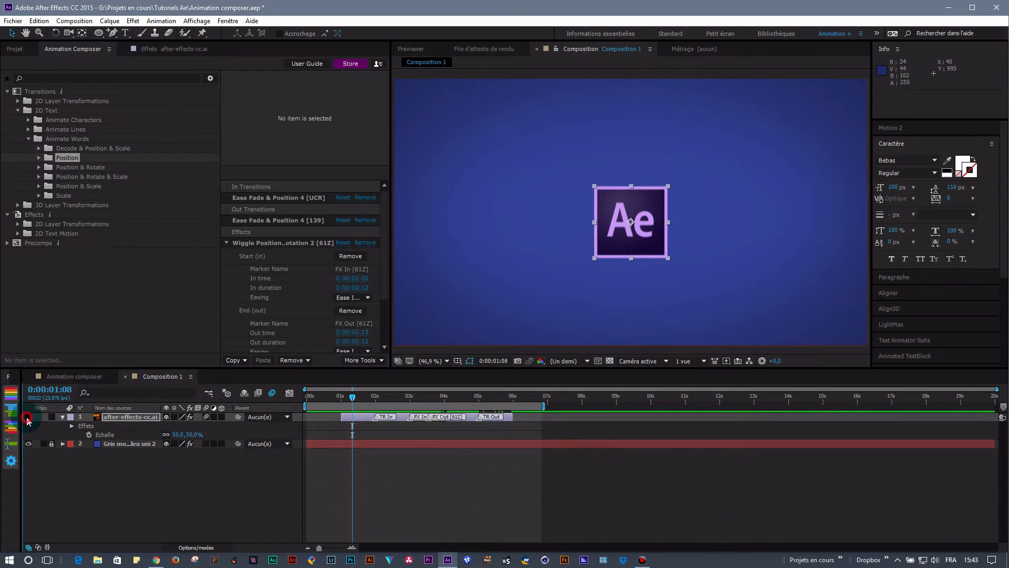
left_click(200, 488)
right_click(200, 488)
mouse_move(286, 388)
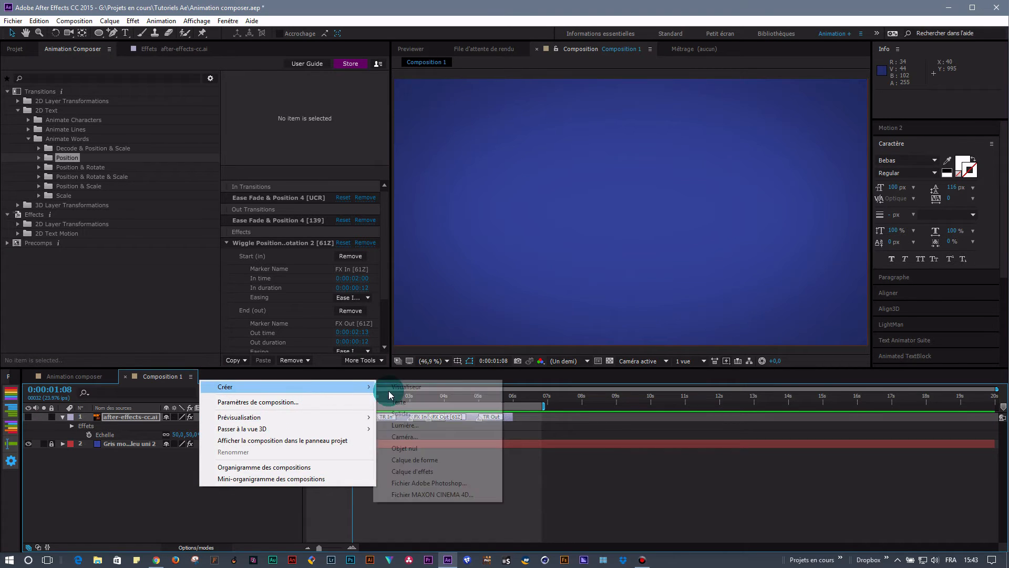
left_click(403, 402)
Enter four lines of text: "tutoriels", "after effects", "avec" and the presenter's full name.
type("tutoriels")
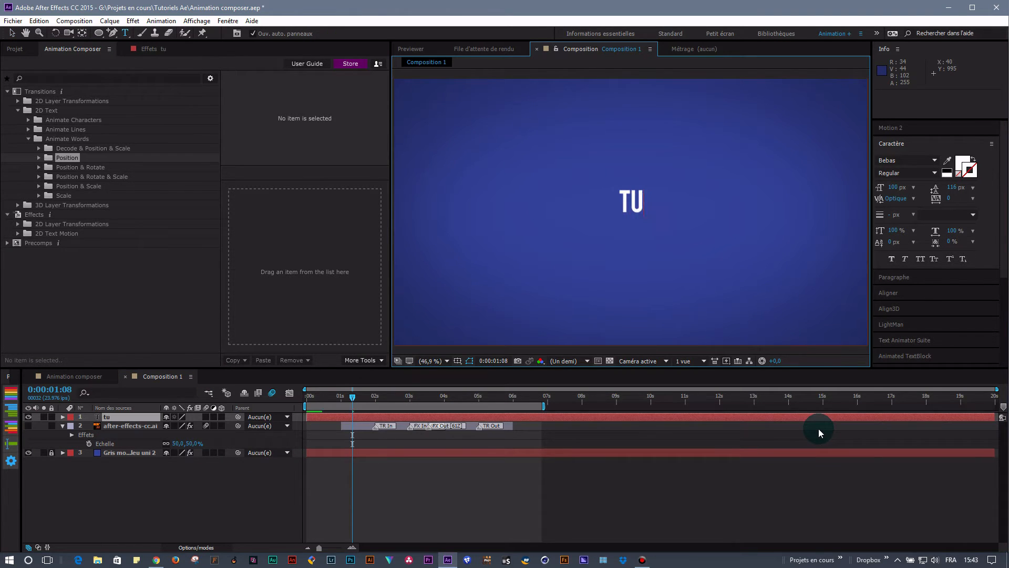
type("after effects")
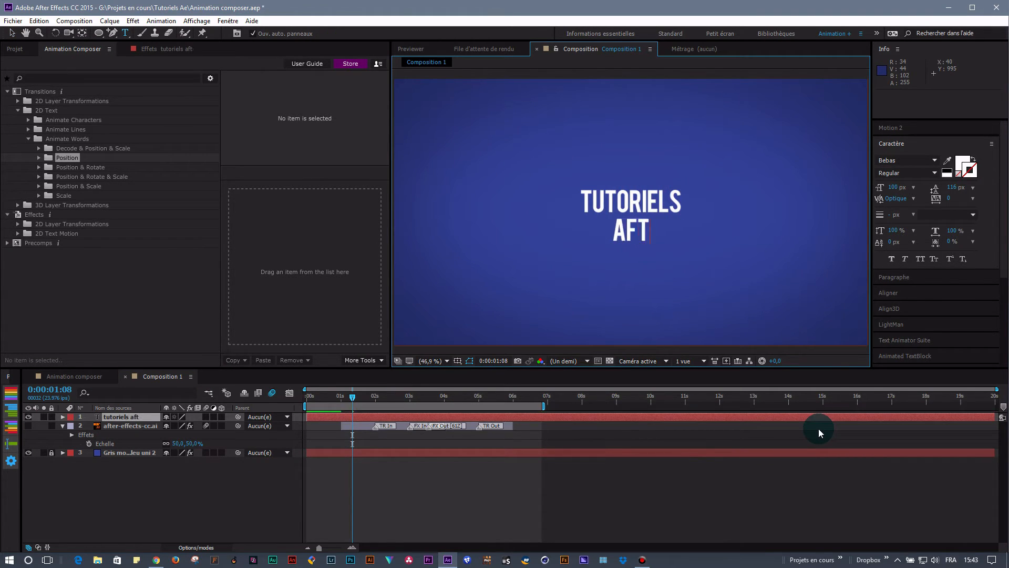
key("Return")
type("avec daniel")
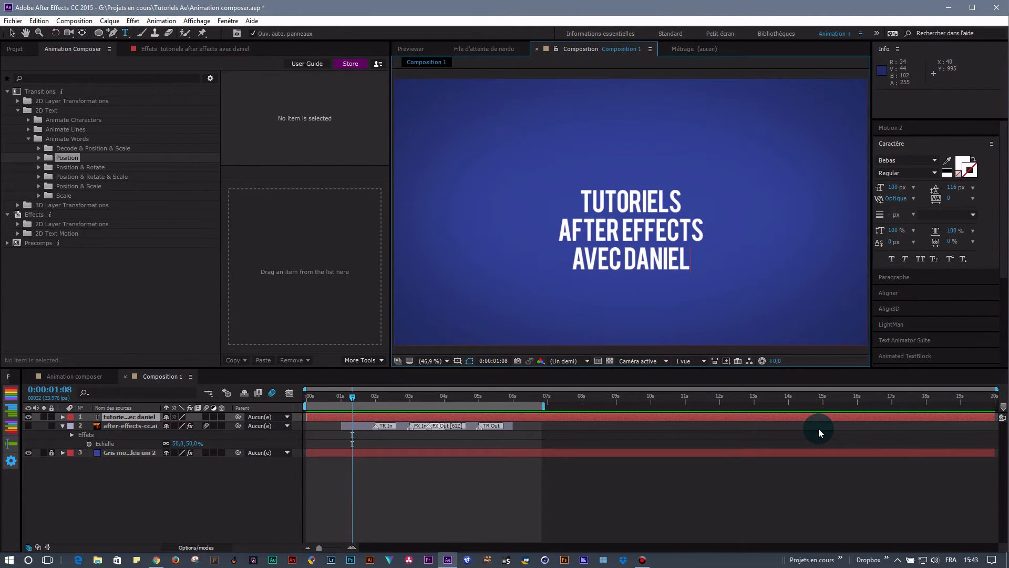
key("BackSpace")
key("BackSpace")
key("BackSpace")
key("BackSpace")
key("BackSpace")
key("BackSpace")
key("BackSpace")
key("Return")
type("daniel lafrance")
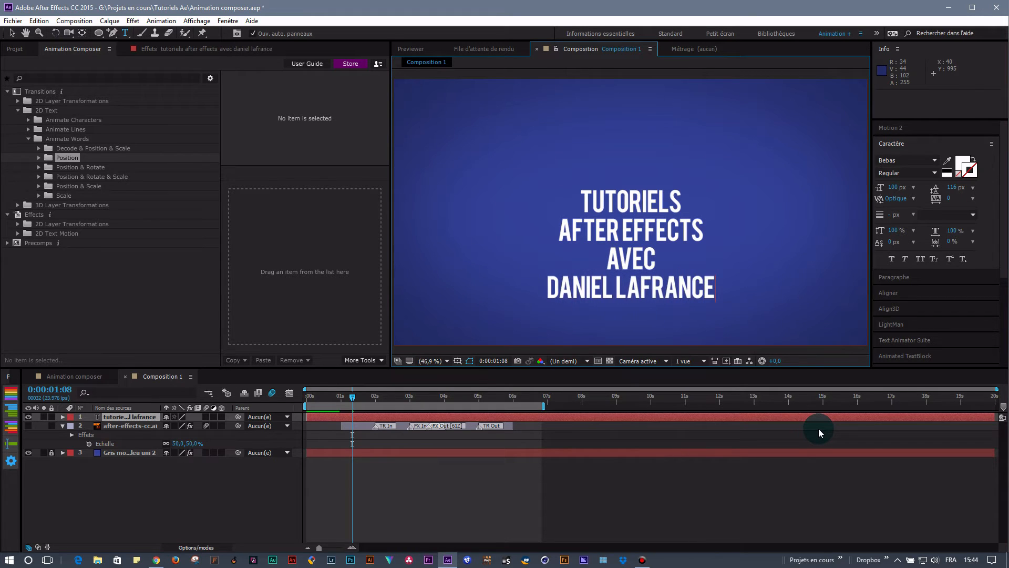
left_click(798, 383)
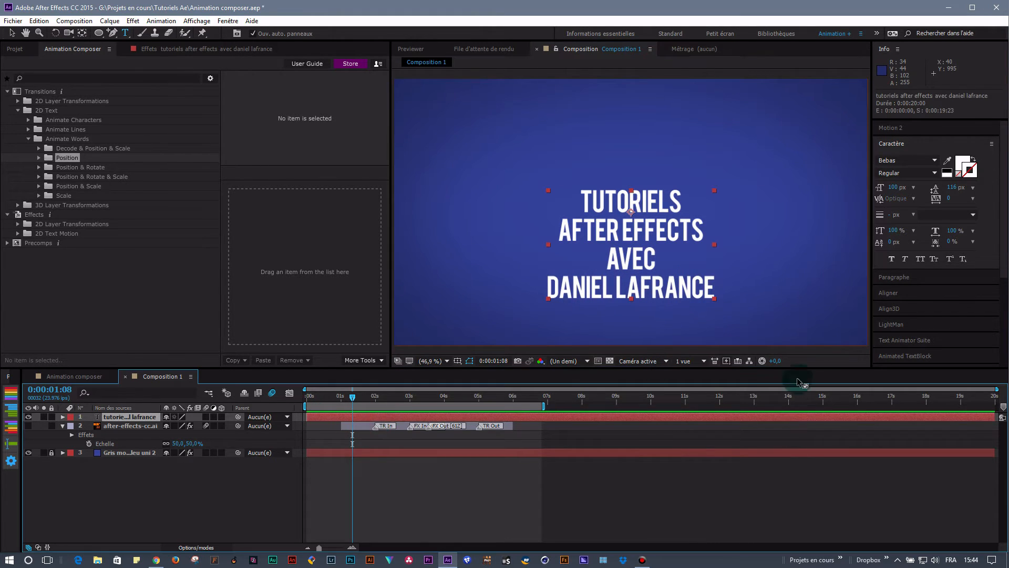
Center the text layer vertically in the composition with the alignment tools and deselect it.
left_click(912, 294)
left_click(954, 212)
left_click(243, 496)
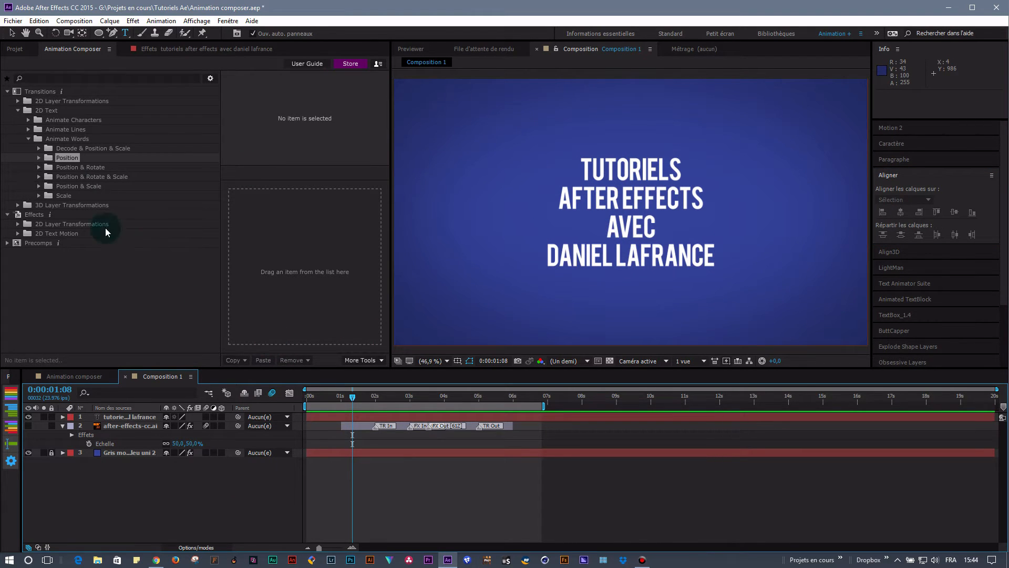
Preview the Fade Characters Together From Start 3 and From End 3 presets under Animate Characters.
left_click(27, 139)
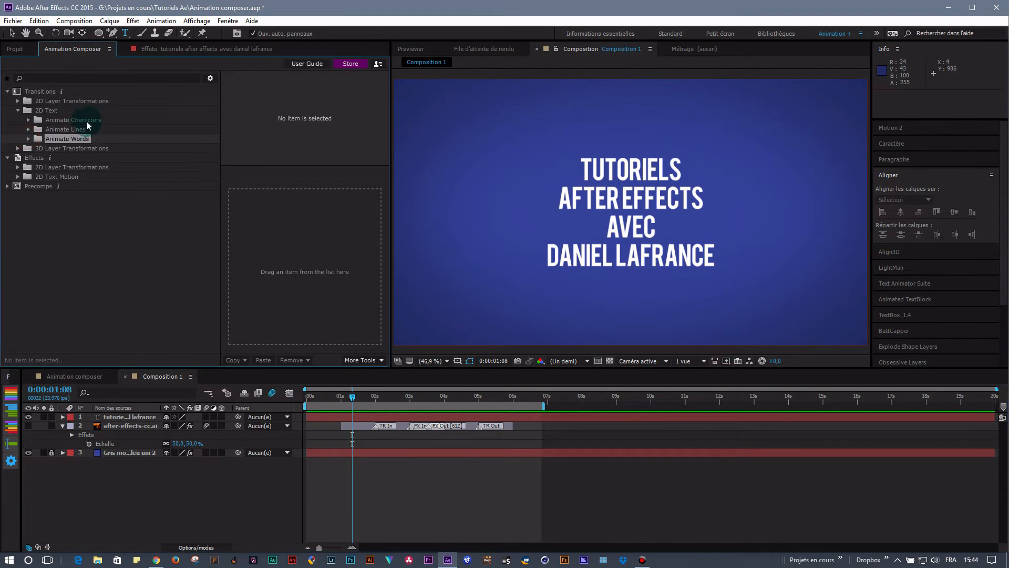
left_click(28, 121)
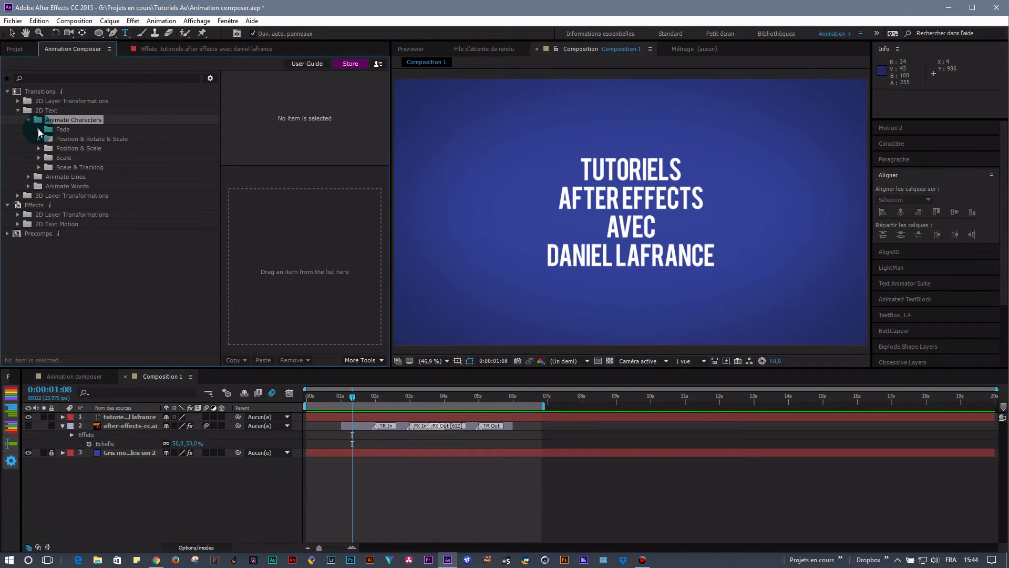
left_click(39, 130)
left_click(49, 138)
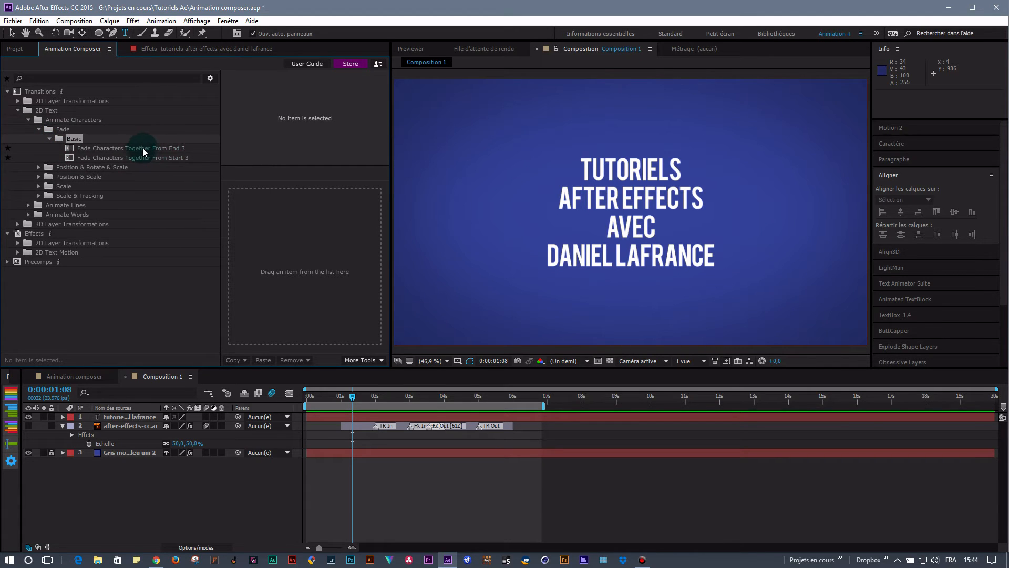
left_click(173, 157)
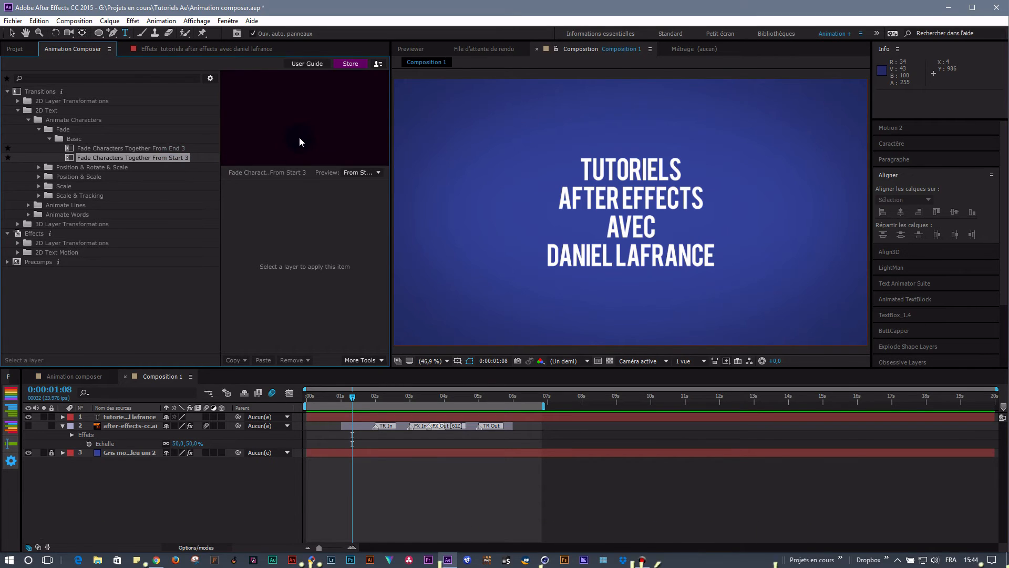
left_click(151, 149)
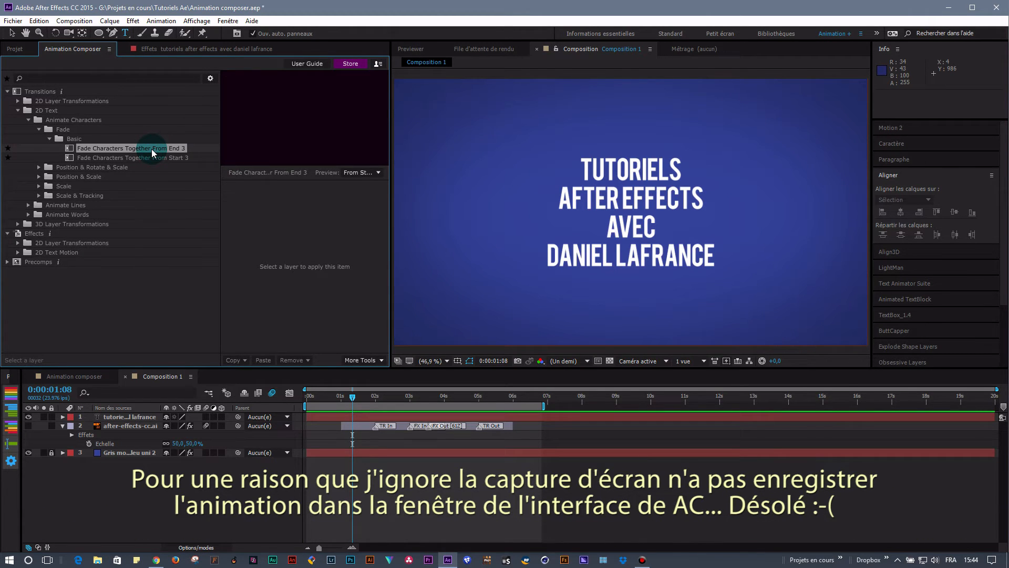
With the text layer starting at 0:00:00:22, try Fade Characters Together From Start 3 as its In transition and remove the transition.
left_click(150, 159)
left_click_drag(149, 159, 280, 258)
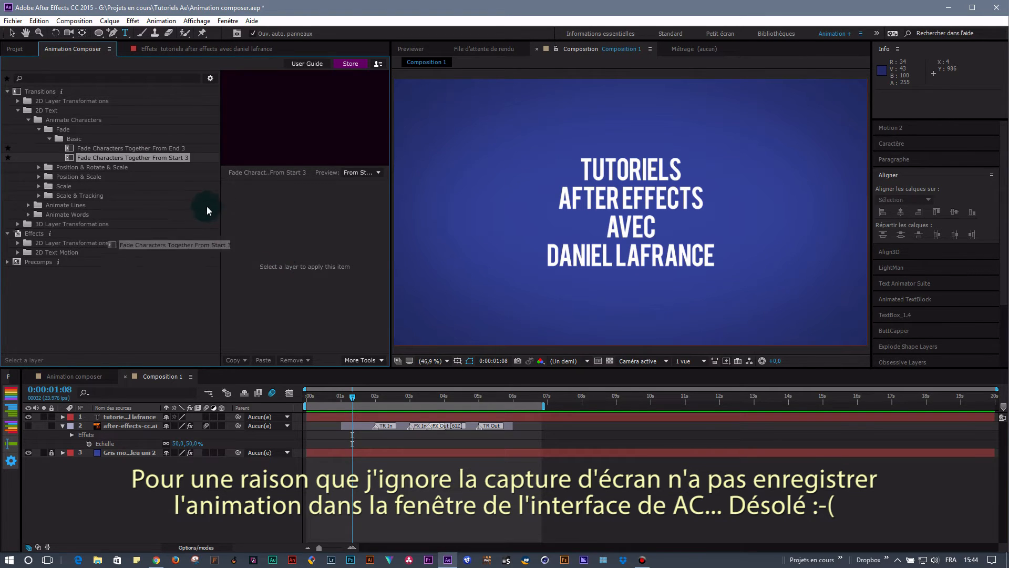
left_click(134, 417)
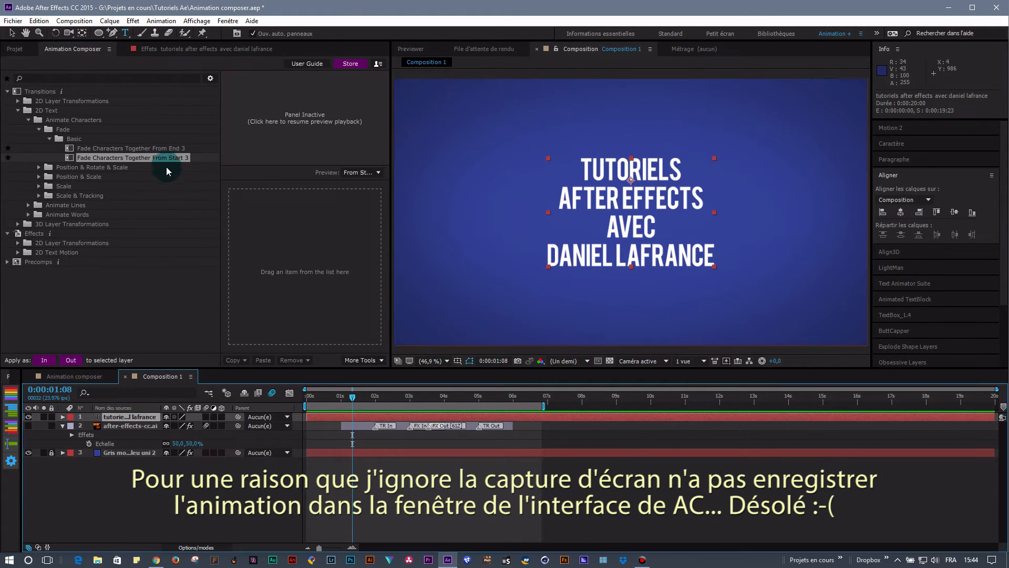
mouse_move(125, 157)
left_mouse_down()
mouse_move(263, 216)
mouse_move(276, 255)
left_mouse_up()
left_click_drag(353, 401, 377, 410)
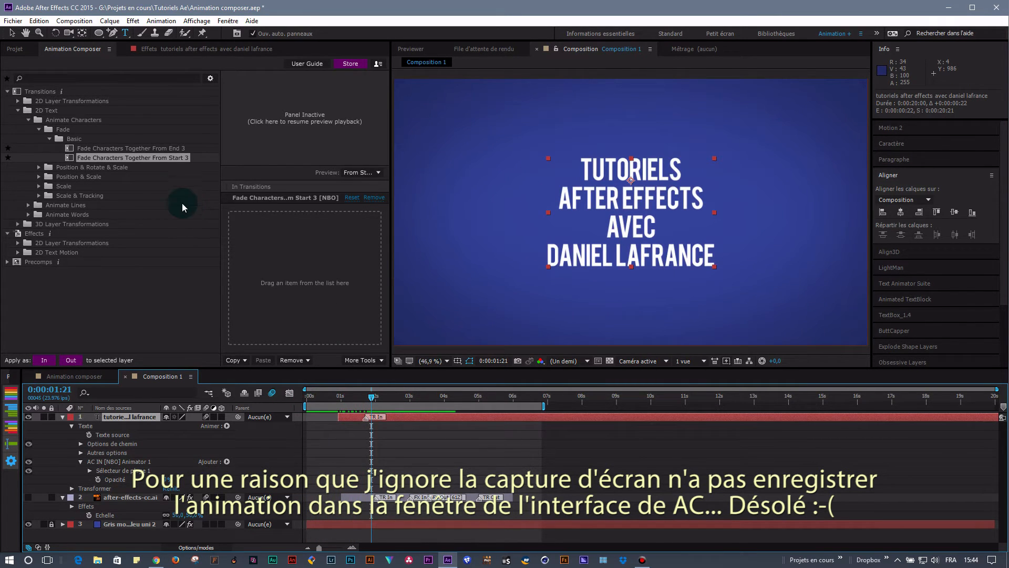
left_click(370, 199)
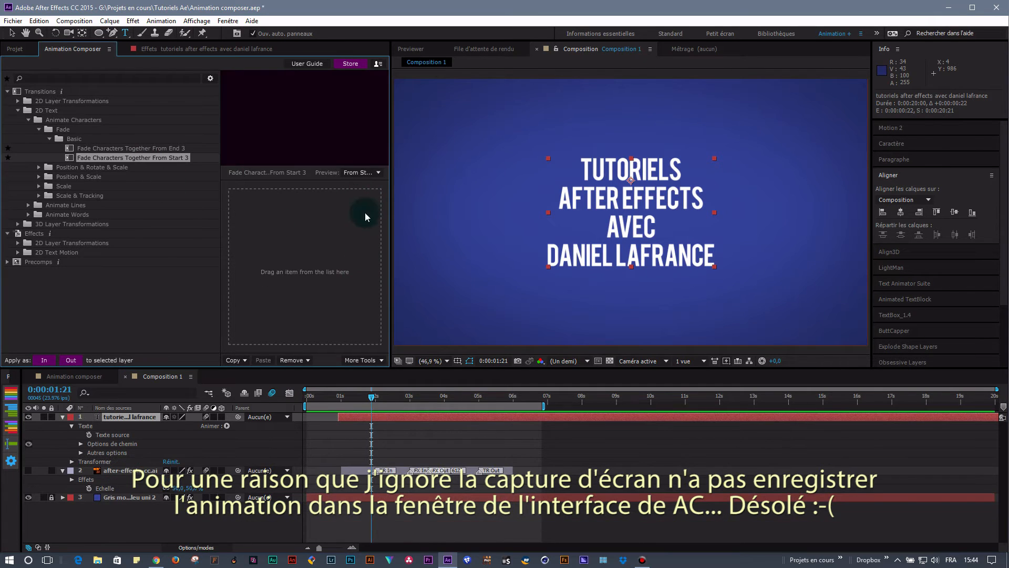
Try Fade Characters Together From End 3 as the text layer's In transition, scrub through it and remove it.
left_click_drag(91, 149, 263, 261)
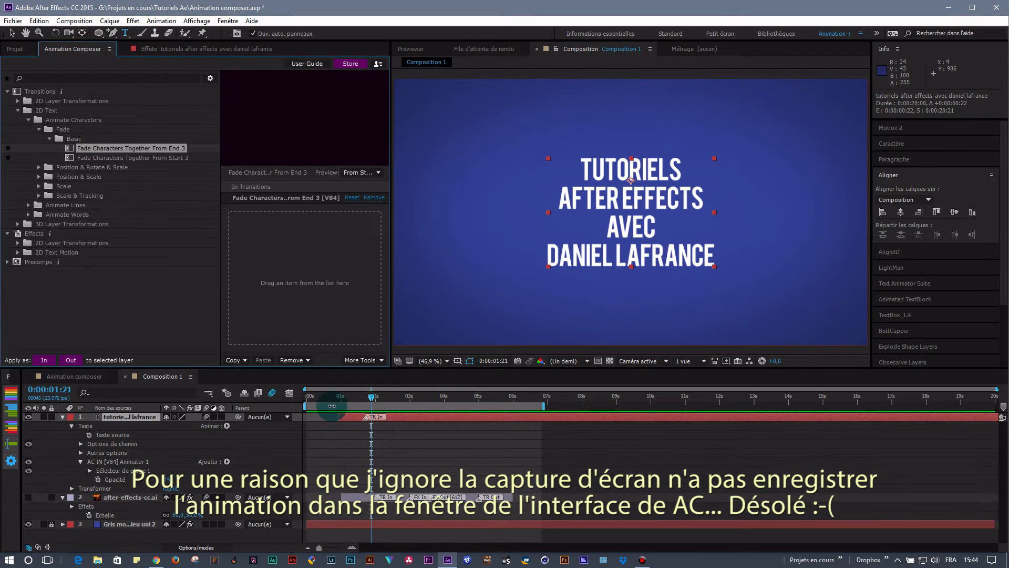
mouse_move(372, 401)
left_mouse_down()
mouse_move(331, 404)
mouse_move(387, 411)
left_mouse_up()
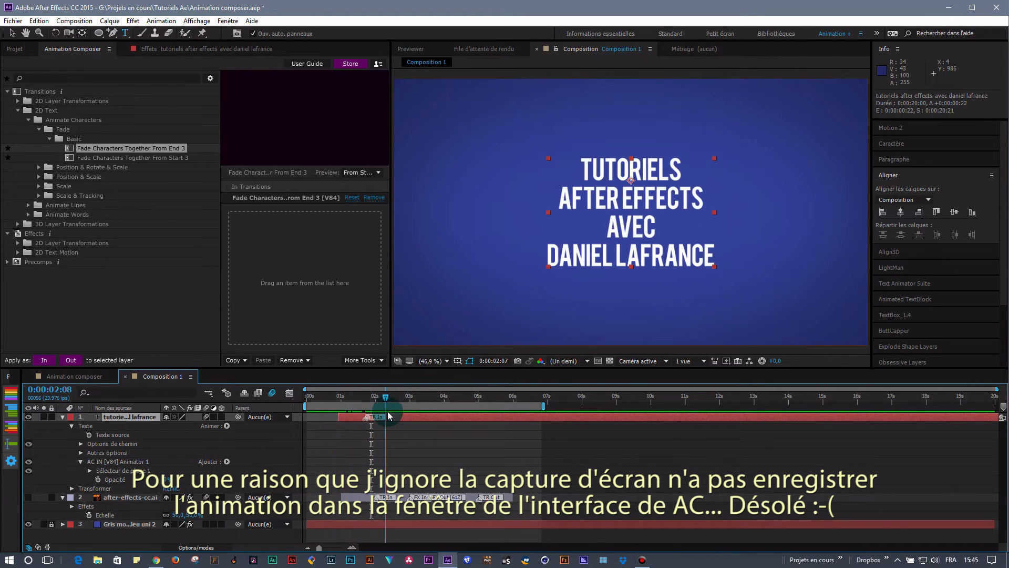
left_click(79, 149)
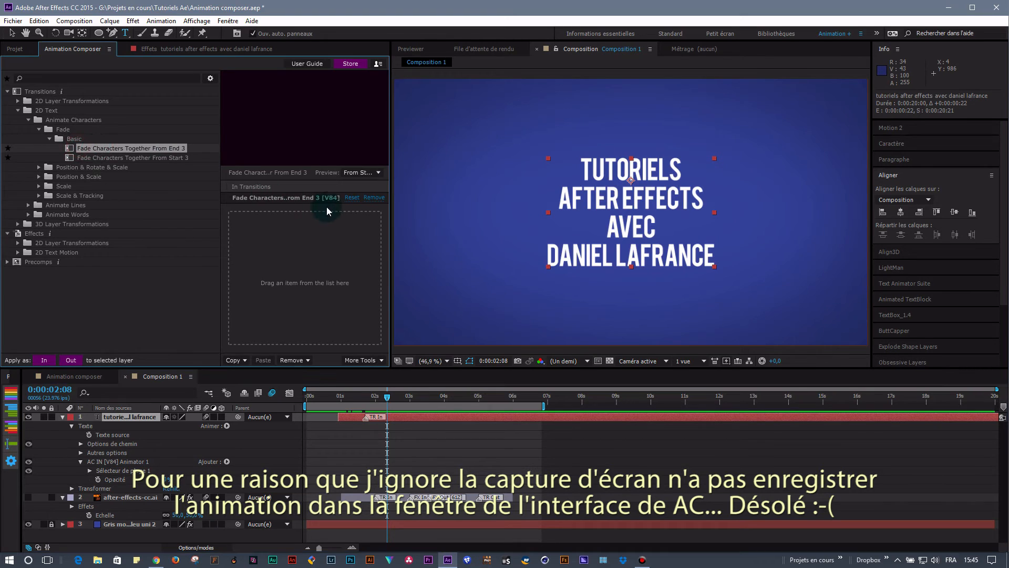
left_click(373, 199)
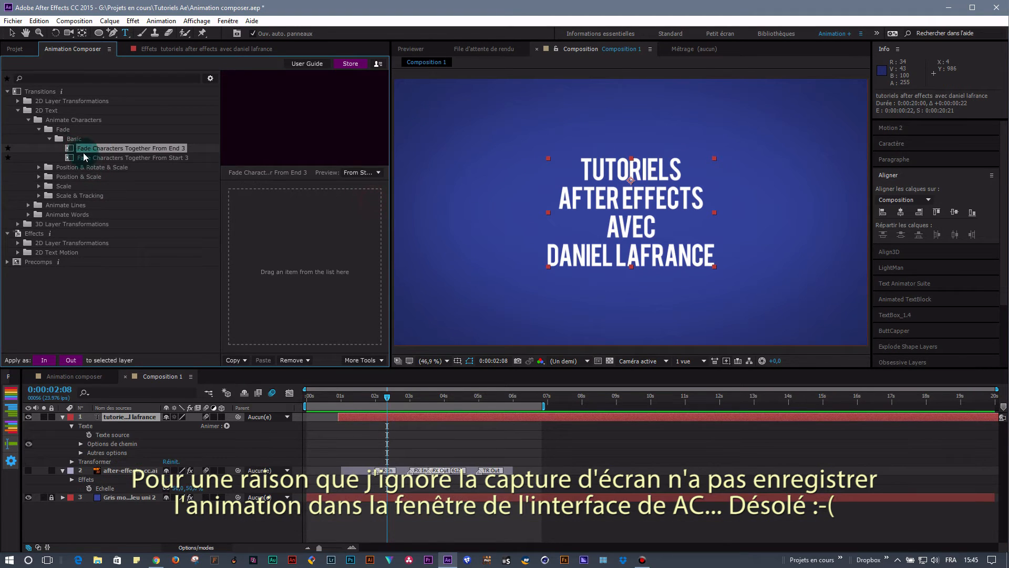
Try the Bottom variant of Position & Rotate & Scale Characters From Start 3 as the text layer's In transition and play it back.
left_click(49, 139)
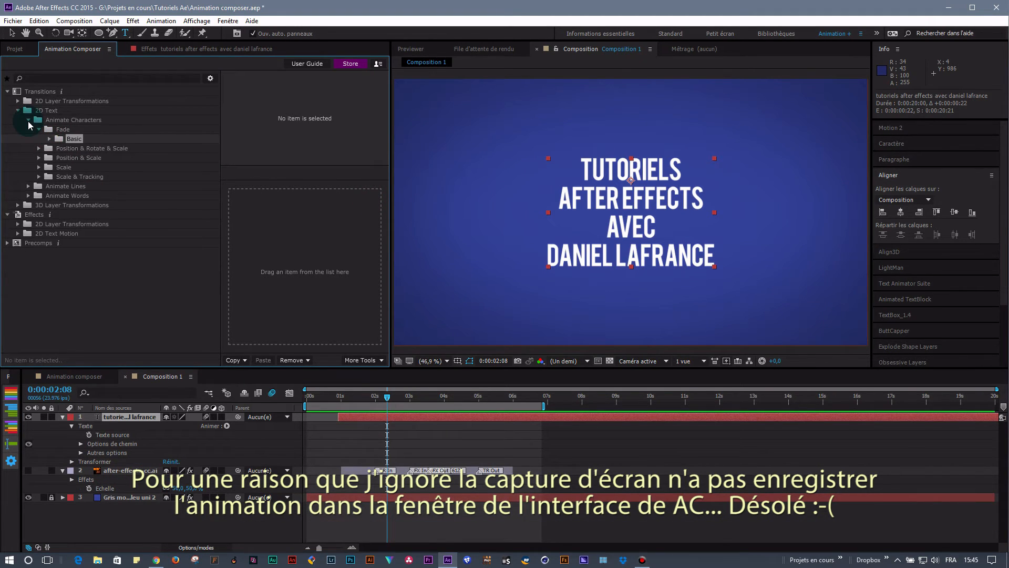
left_click(39, 149)
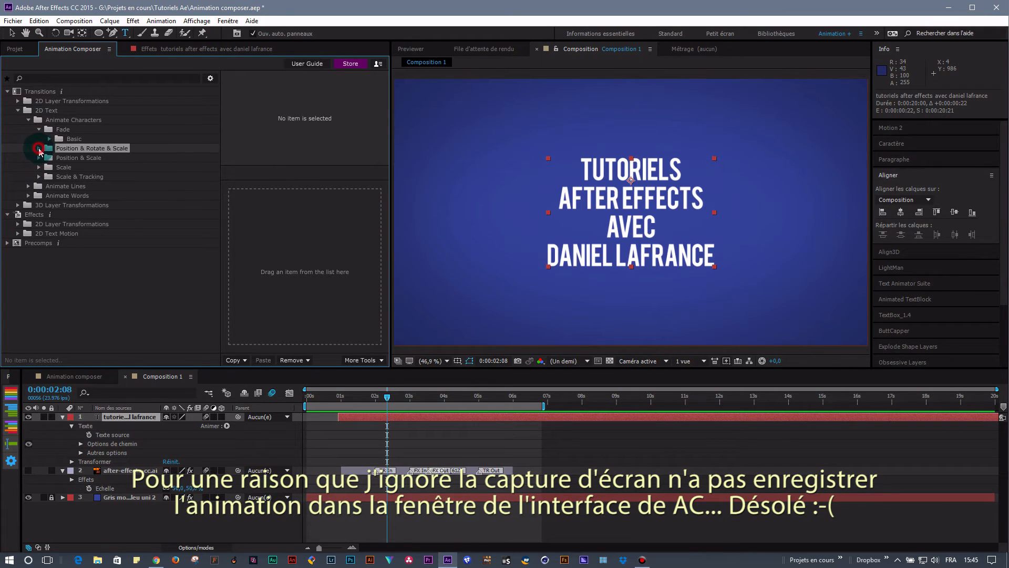
left_click(49, 157)
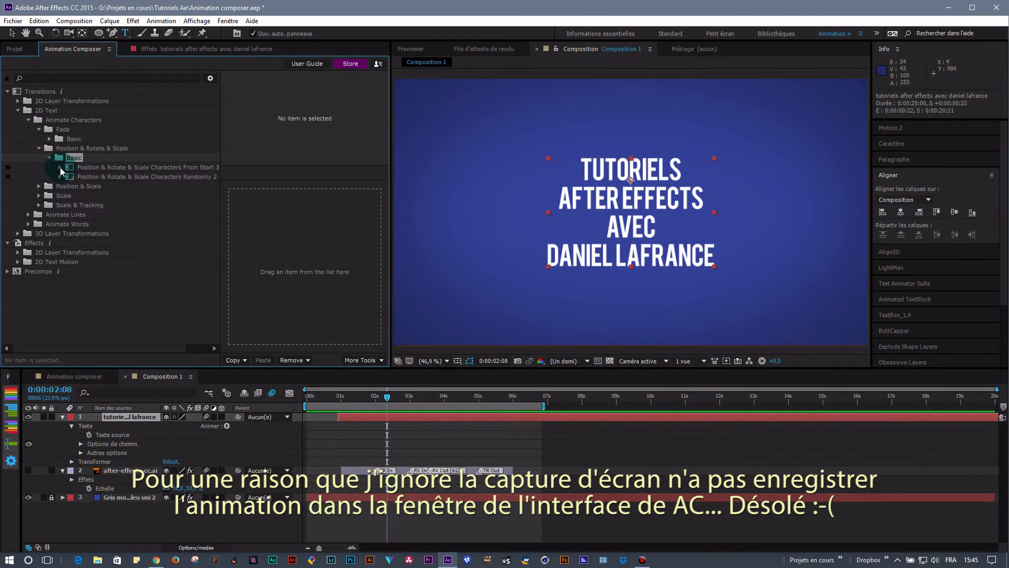
left_click(59, 167)
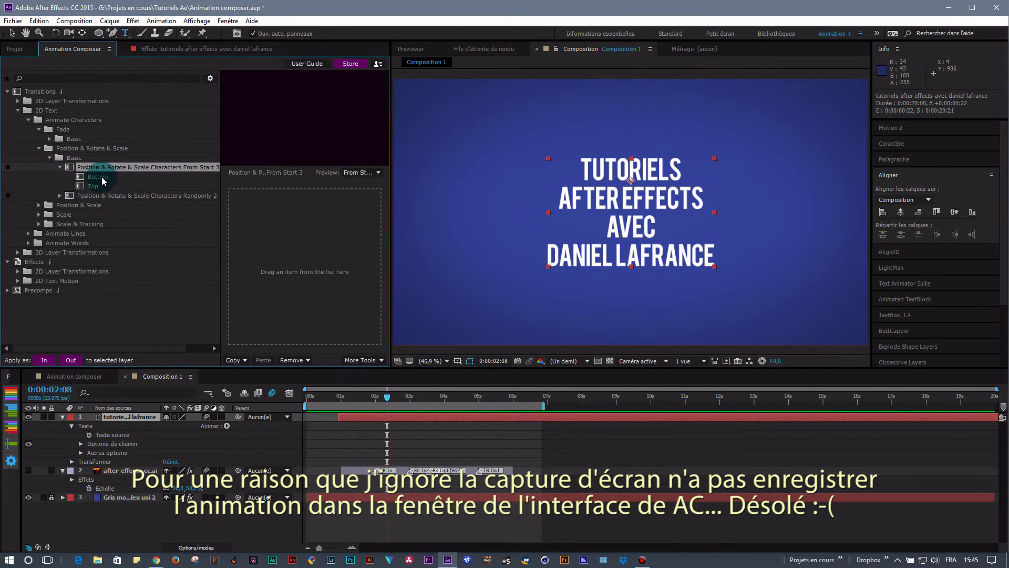
mouse_move(101, 177)
left_mouse_down()
mouse_move(282, 251)
mouse_move(277, 261)
left_mouse_up()
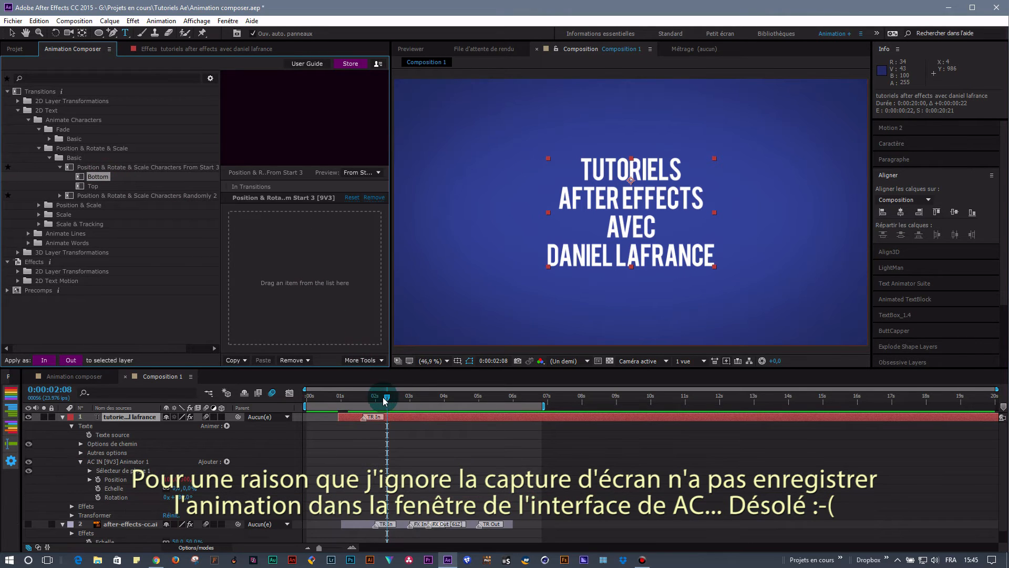
left_click_drag(387, 401, 313, 398)
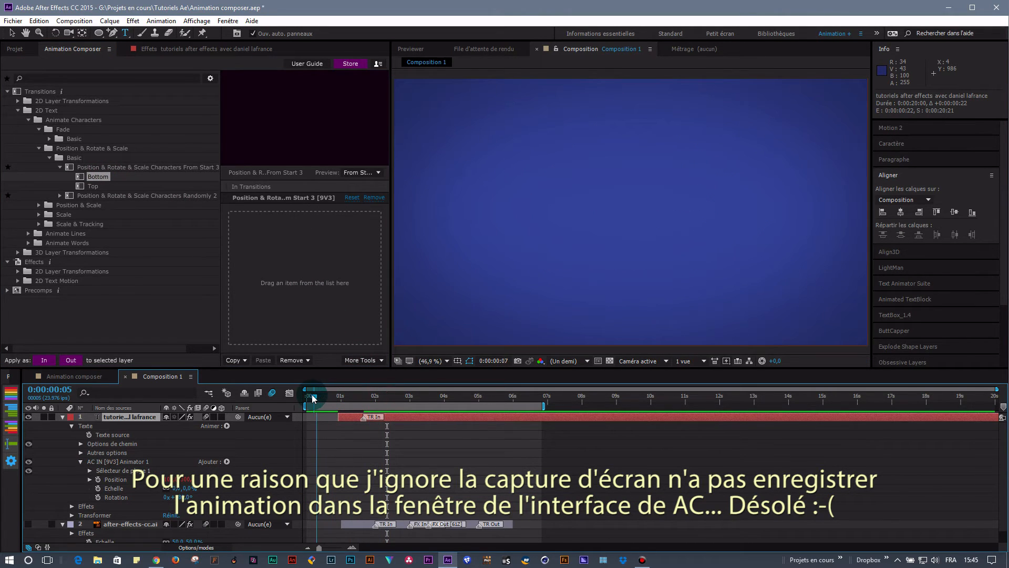
key("space")
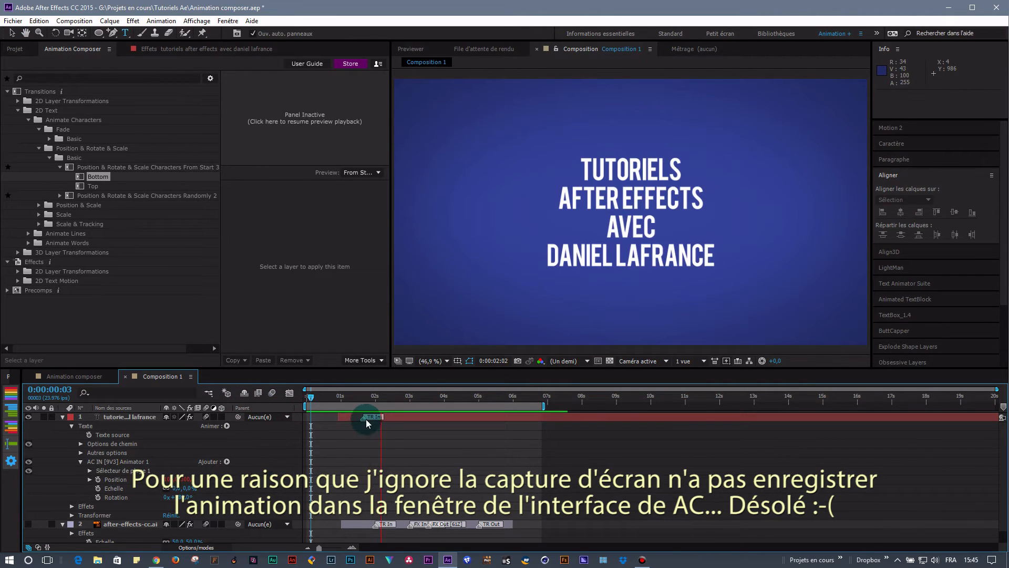
Move the text layer's TR In marker to 0:00:03:00 and replay the slower character entrance.
left_click(383, 399)
mouse_move(382, 399)
left_mouse_down()
mouse_move(336, 401)
mouse_move(409, 421)
left_mouse_up()
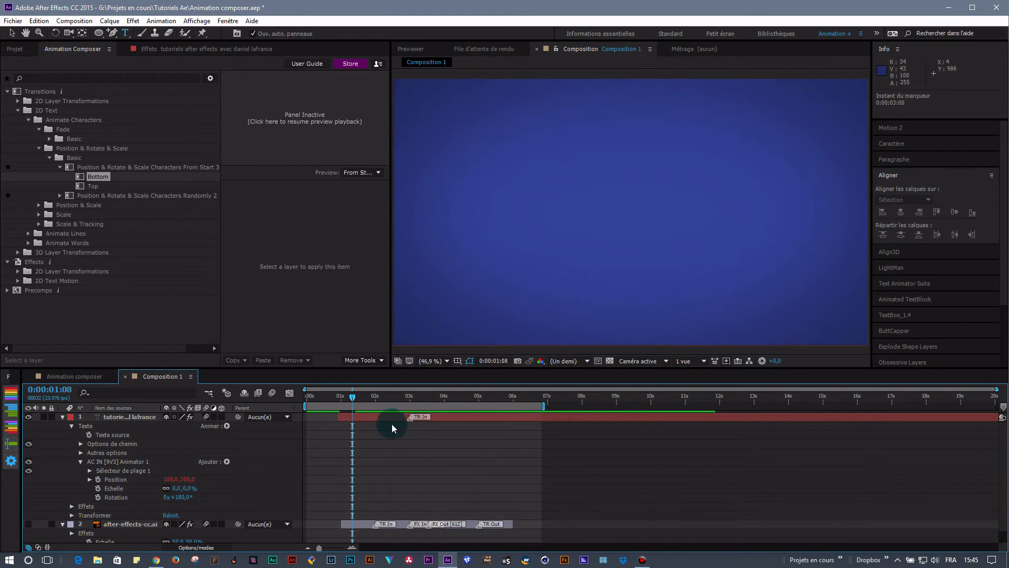
left_click_drag(352, 399, 333, 398)
key("space")
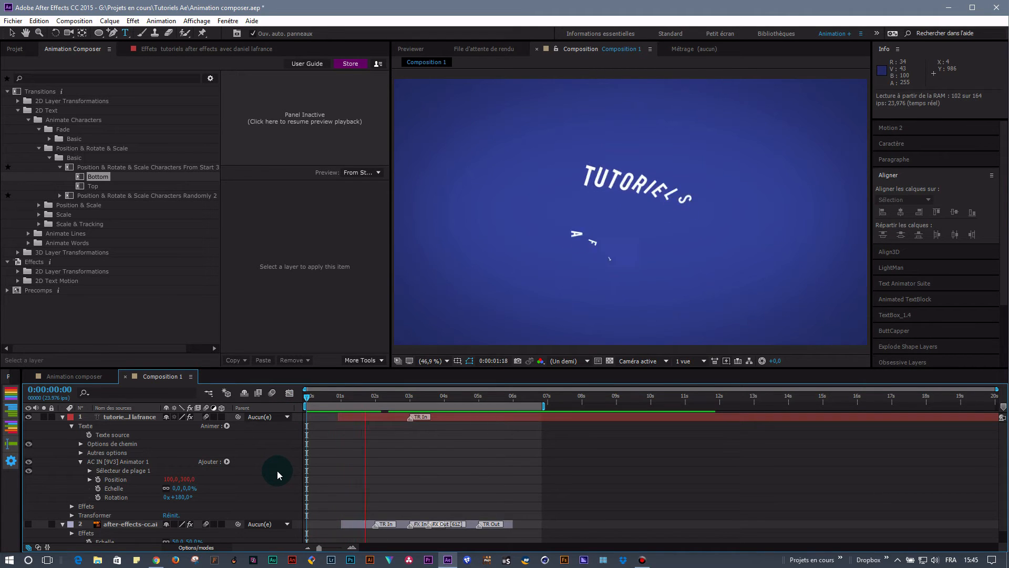
left_click_drag(416, 399, 378, 402)
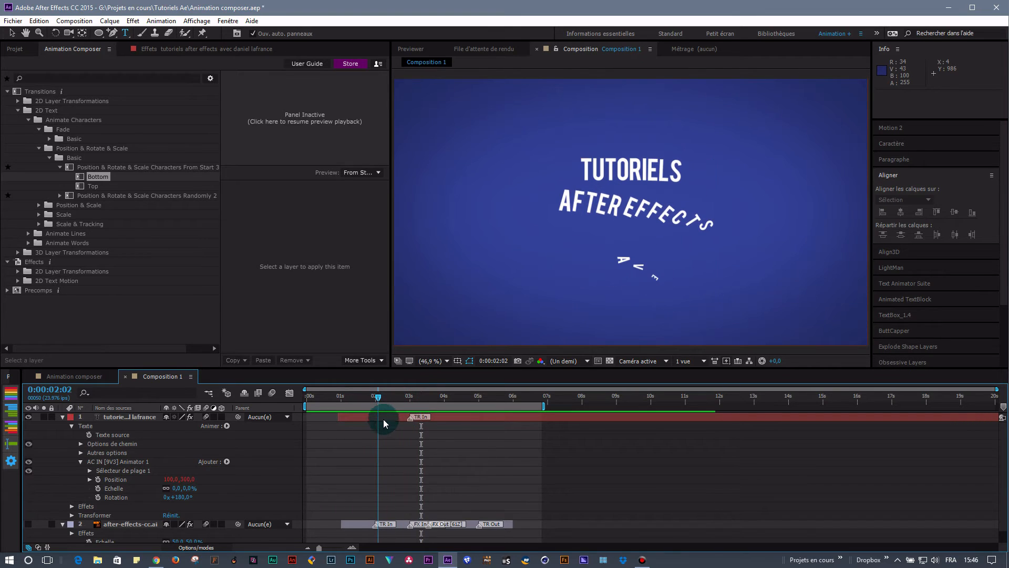
Set the transition's Position effect point on the text layer to -1143, 1093 and scrub through the animation.
left_click(386, 418)
left_click(163, 49)
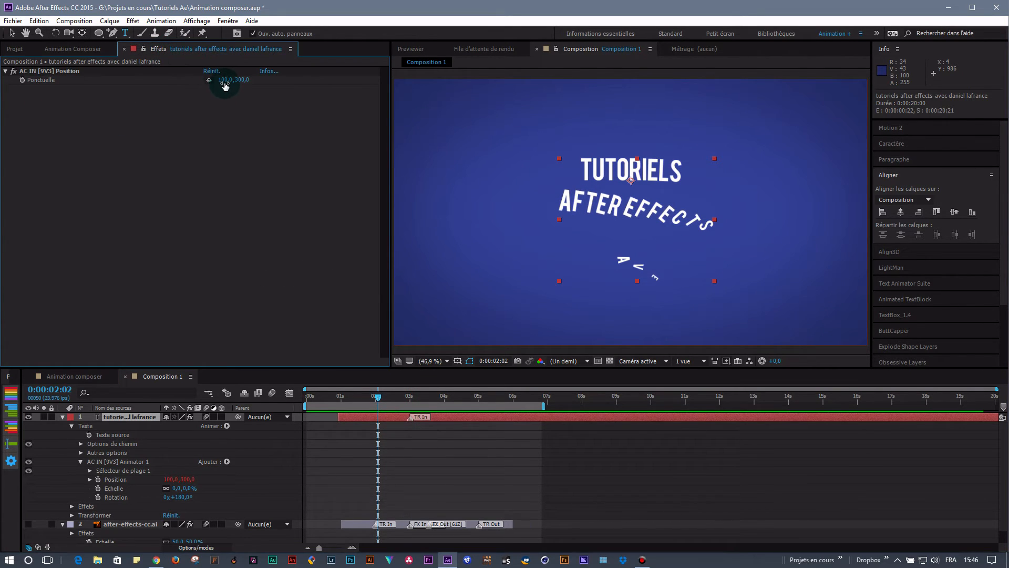
mouse_move(381, 401)
left_mouse_down()
mouse_move(345, 400)
mouse_move(381, 403)
left_mouse_up()
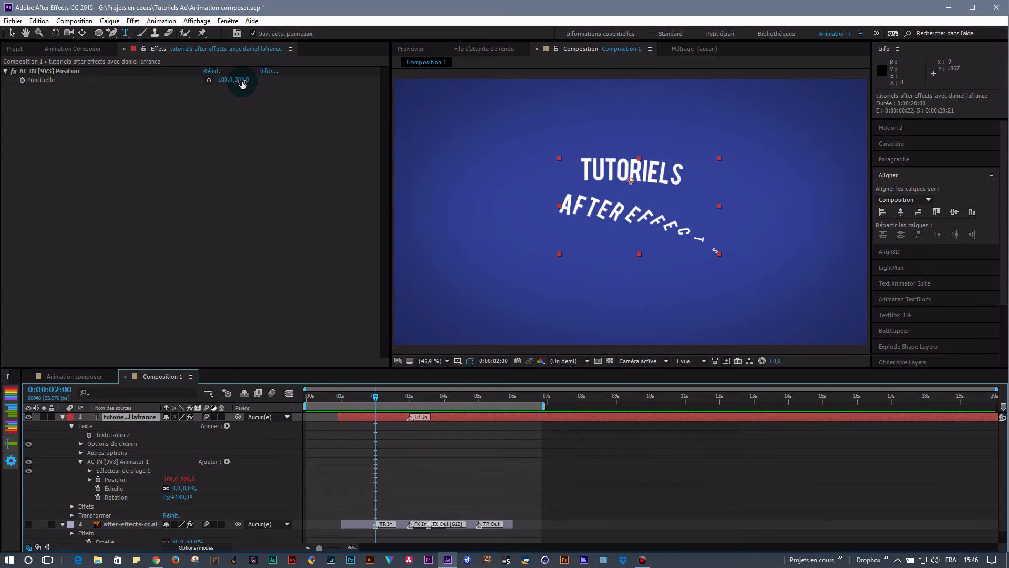
left_click_drag(247, 79, 625, 114)
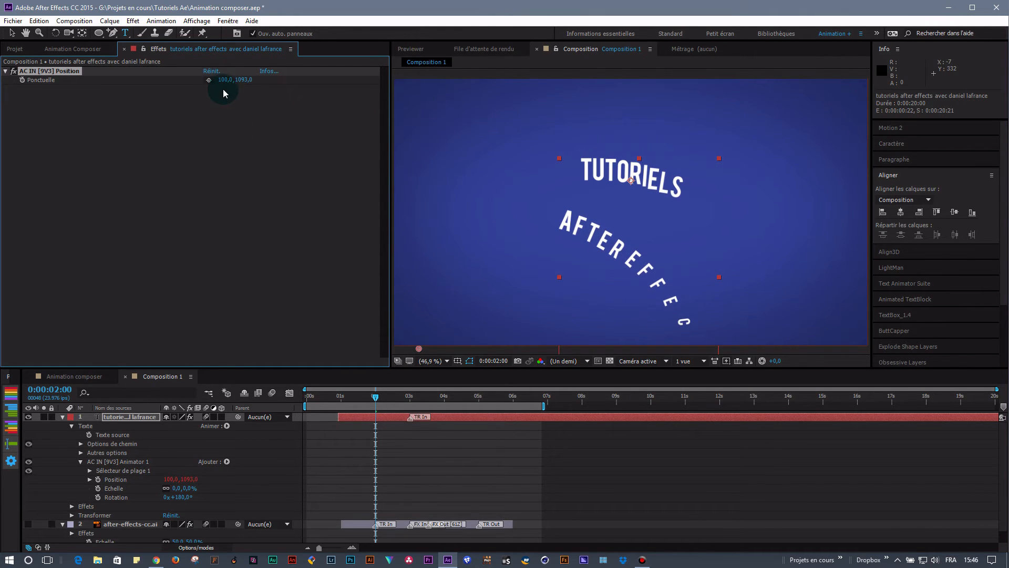
left_click_drag(224, 80, 39, 82)
left_click_drag(225, 79, 99, 85)
left_click_drag(385, 403, 423, 403)
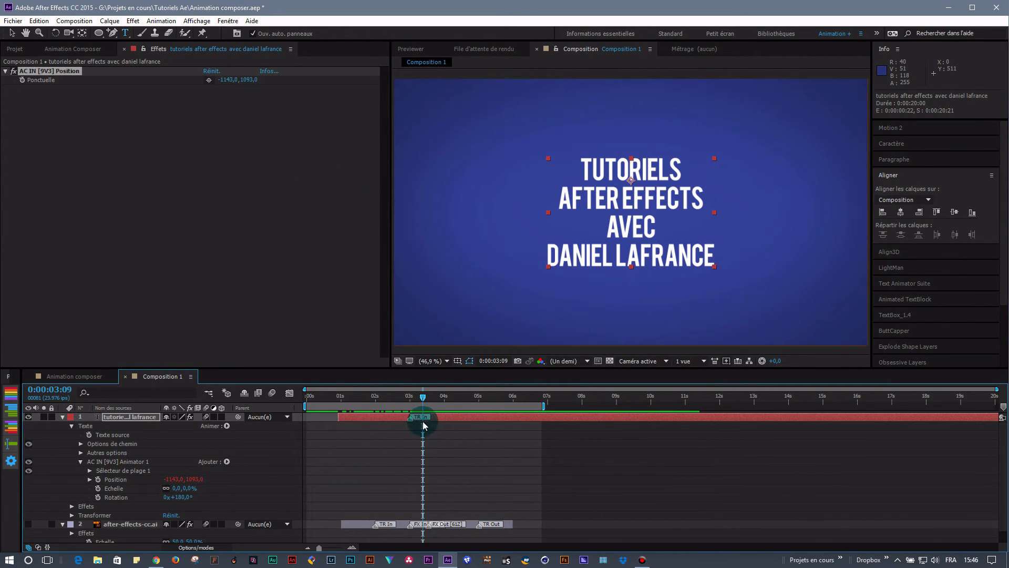
mouse_move(423, 399)
left_mouse_down()
mouse_move(342, 404)
mouse_move(440, 407)
left_mouse_up()
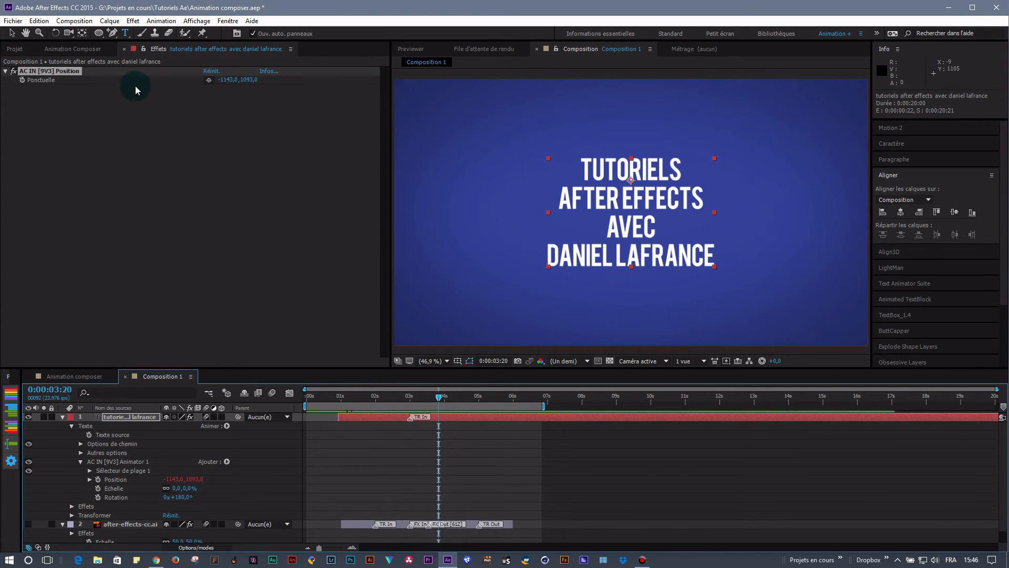
Remove the Position & Rotate & Scale In transition from the text layer and open the Animate Lines presets.
left_click(71, 50)
left_click(72, 174)
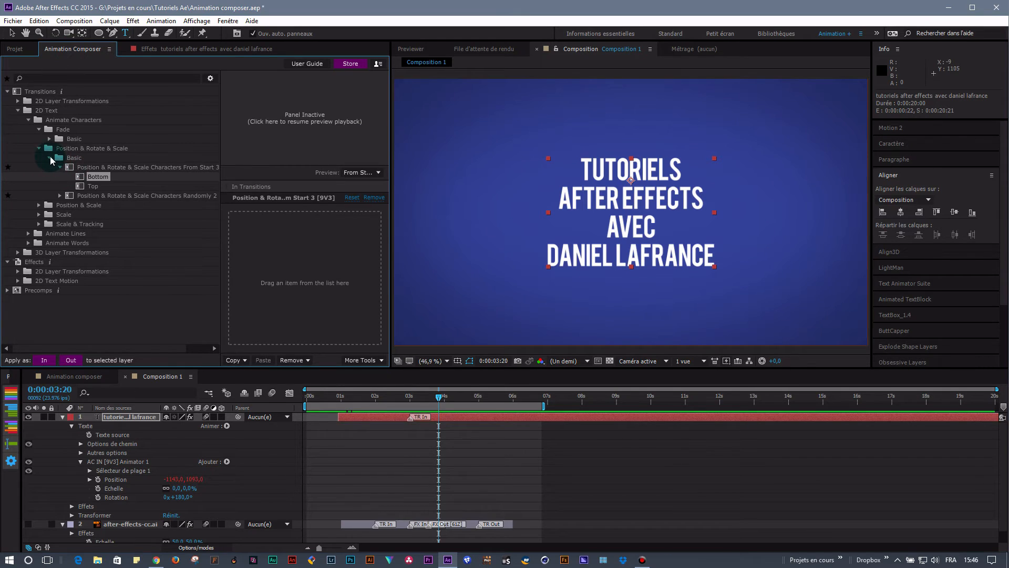
left_click(28, 120)
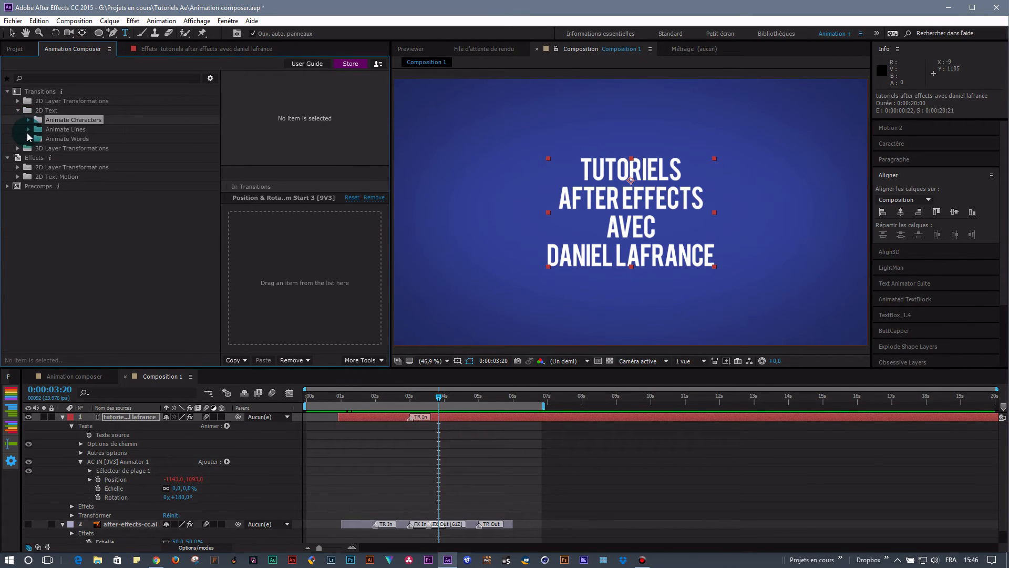
left_click(28, 129)
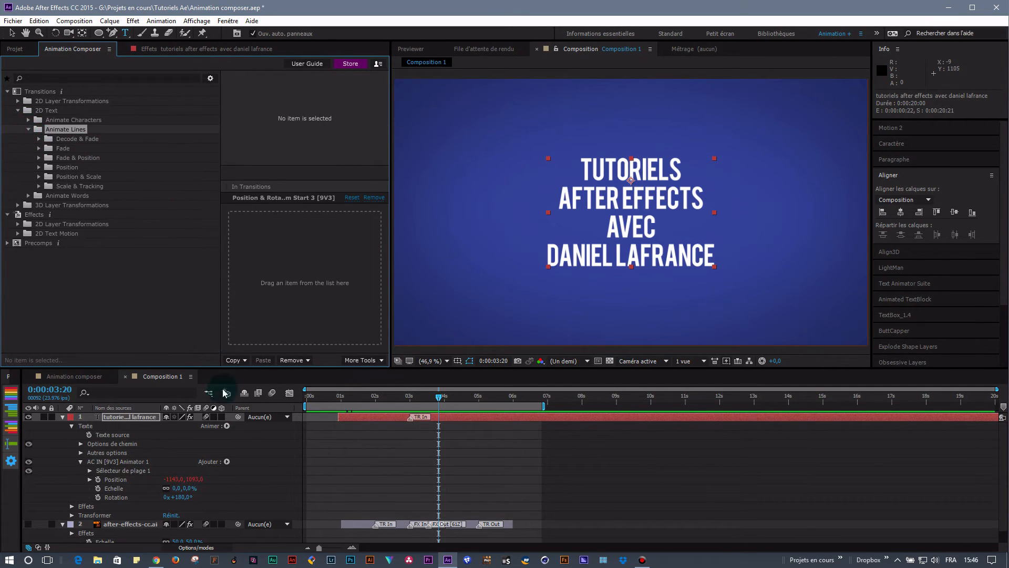
left_click(145, 418)
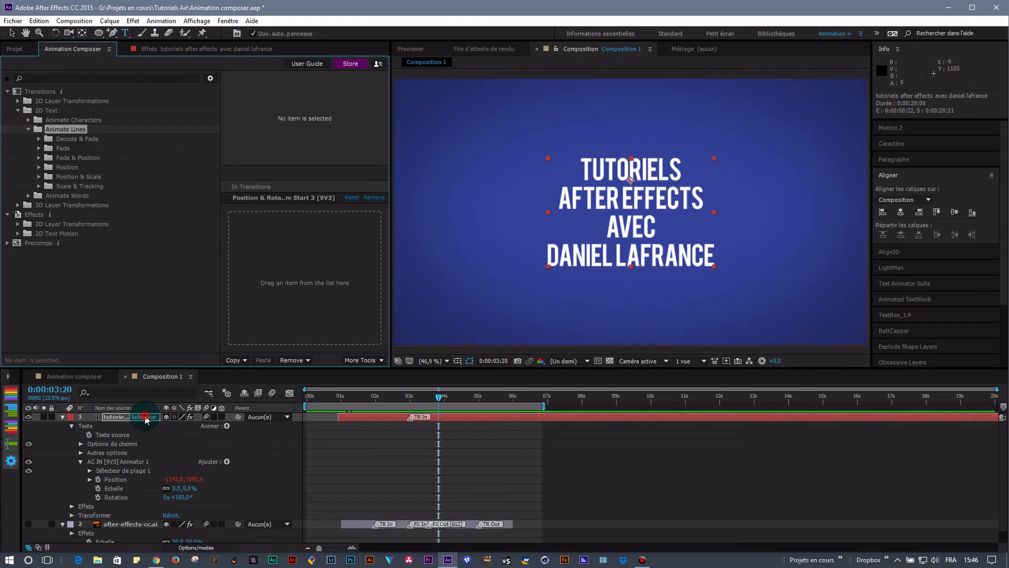
left_click(374, 198)
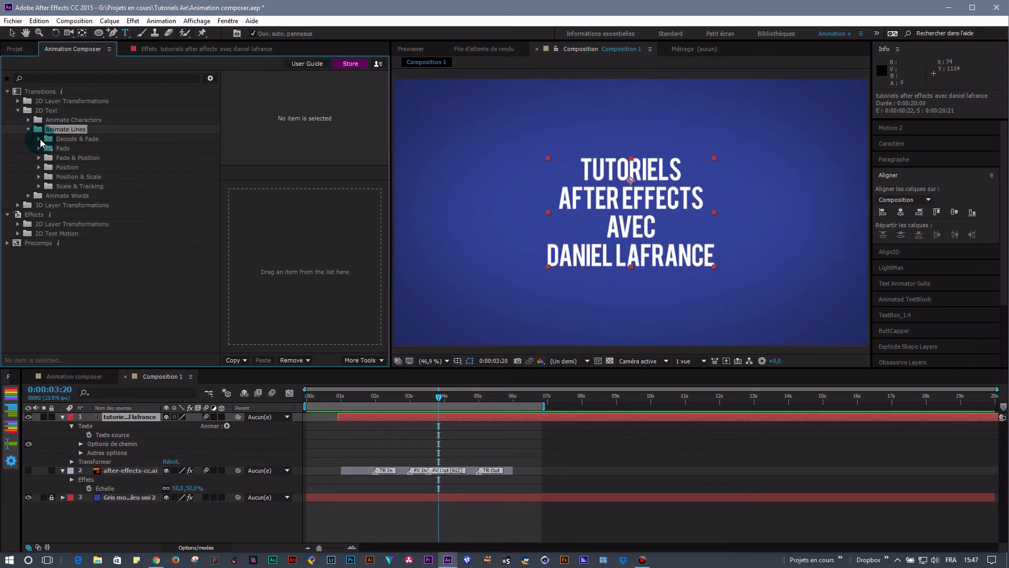
Try Position & Scale Lines Together Randomly 1 as the text layer's In transition and scrub through it.
left_click(40, 178)
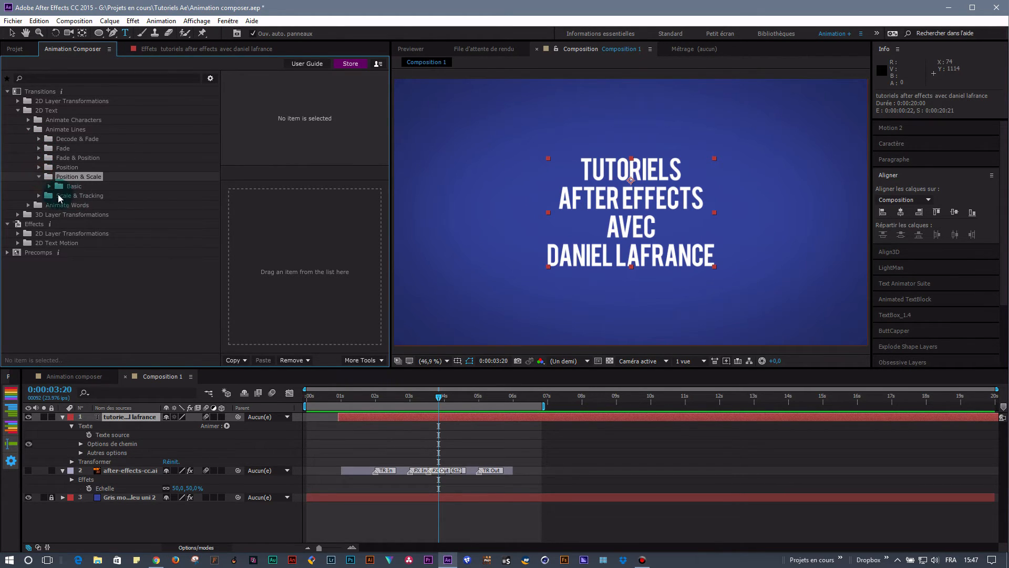
left_click(49, 186)
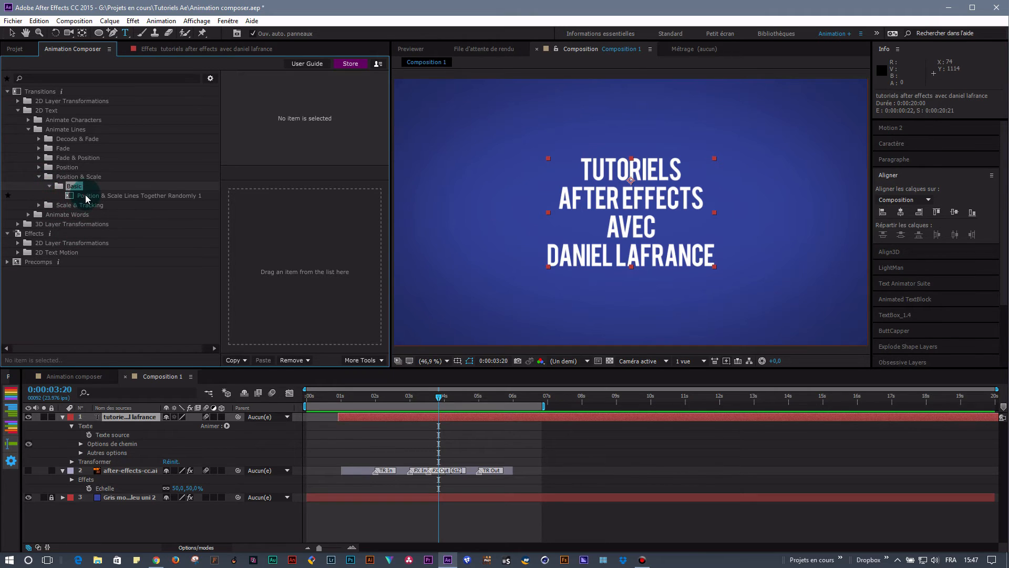
left_click(89, 196)
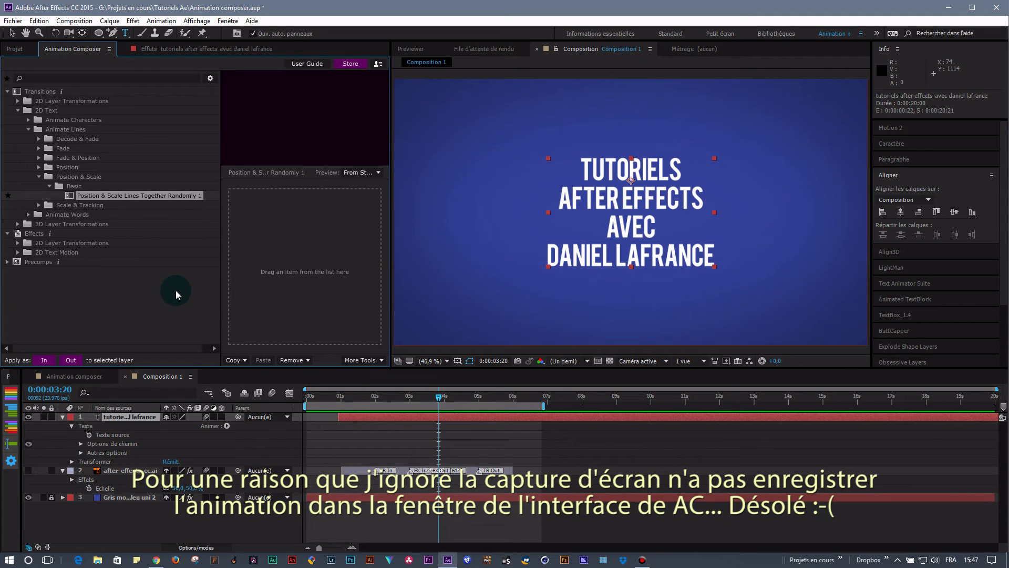
left_click_drag(146, 198, 273, 247)
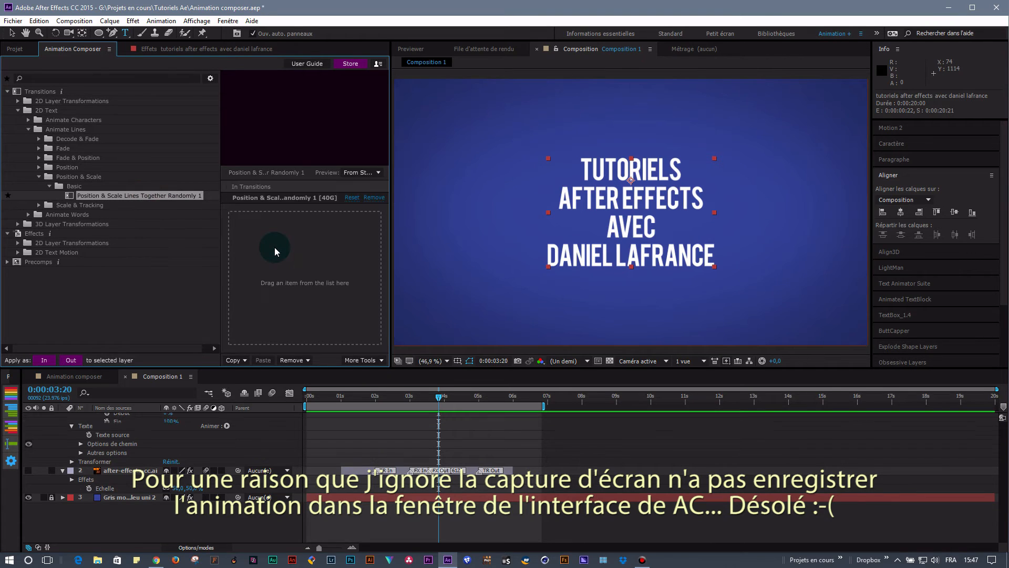
left_click(186, 48)
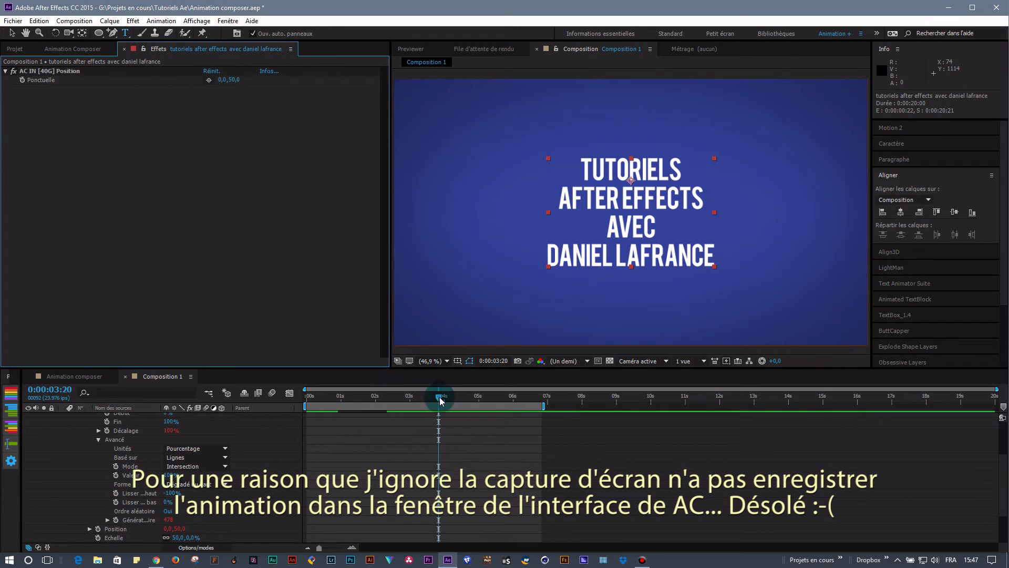
left_click_drag(442, 400, 411, 404)
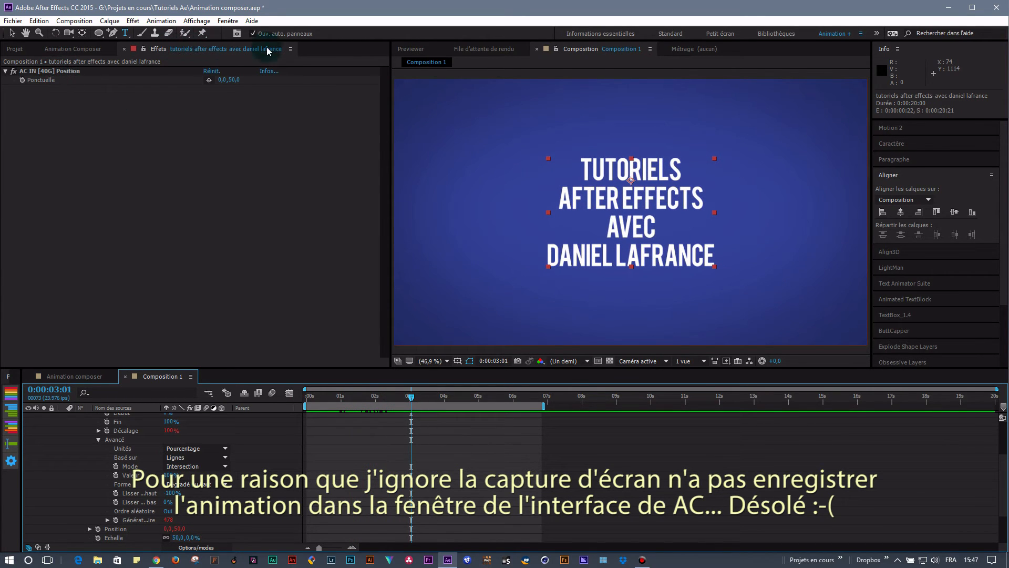
Expand Position Lines From Start Together 1 under Animate Lines and remove the Position & Scale transition from the text layer.
left_click(68, 51)
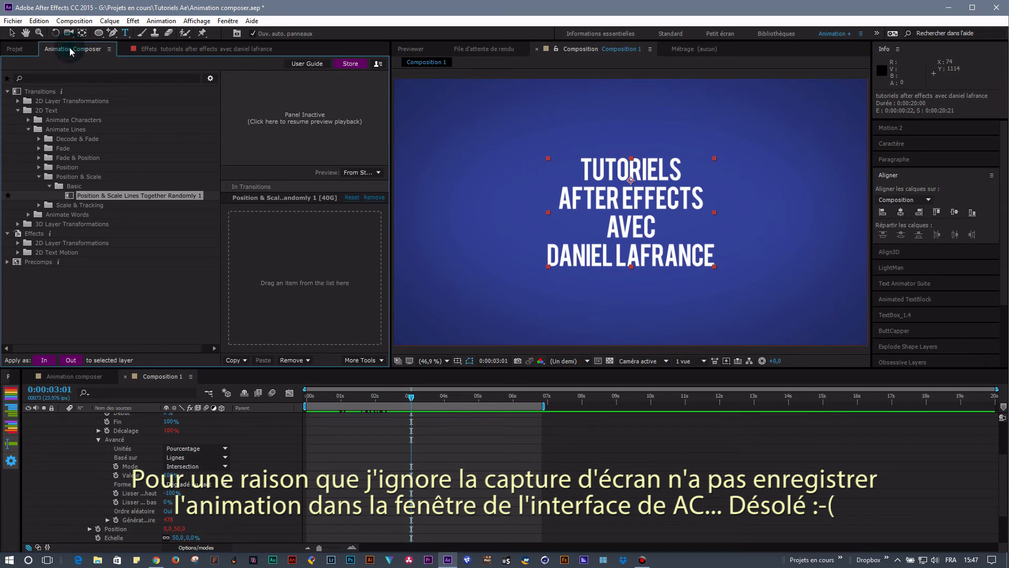
left_click(40, 177)
left_click(39, 168)
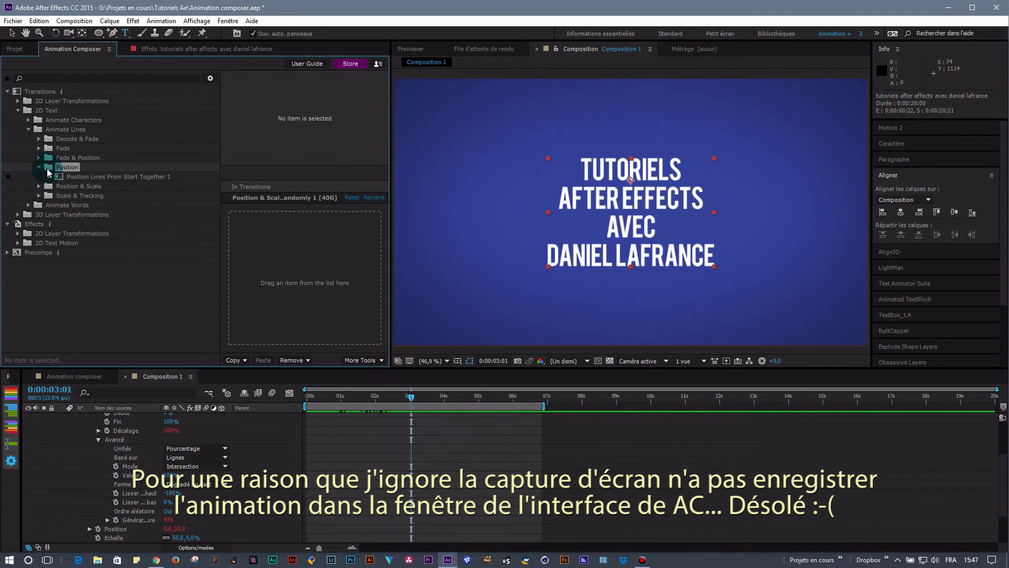
left_click(50, 177)
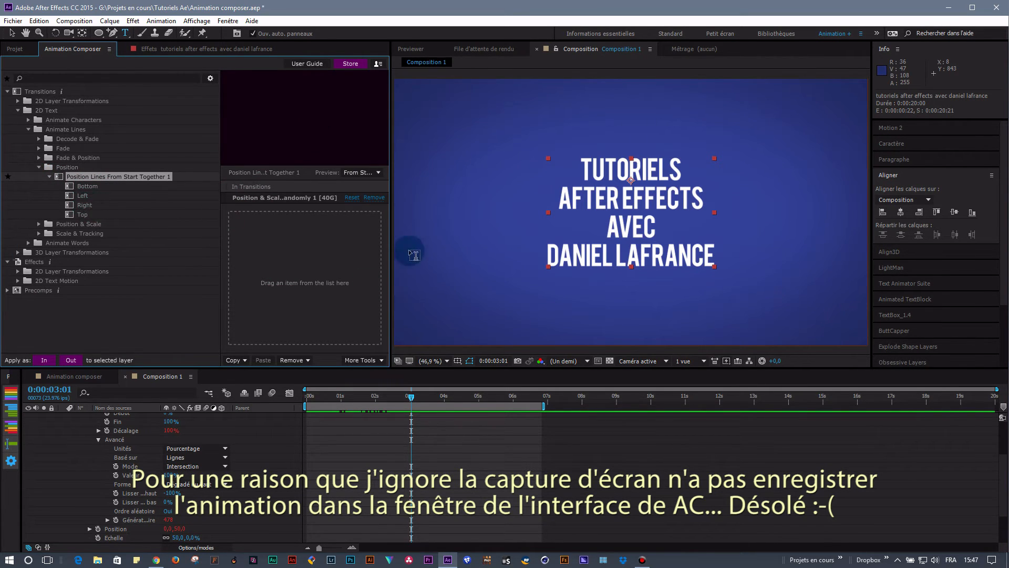
left_click(375, 198)
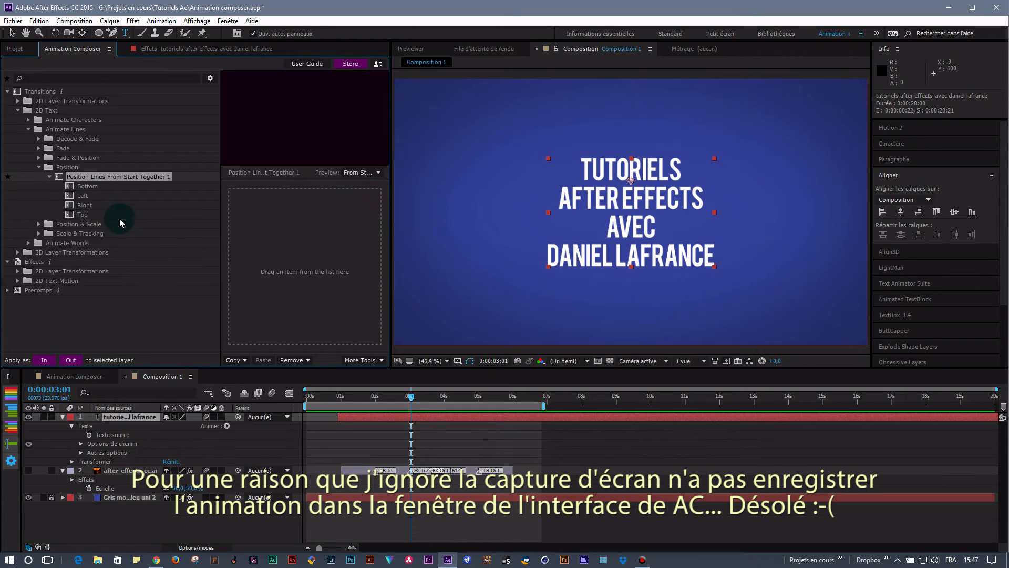
Apply the Right variant of Position Lines From Start Together 1 as the text layer's In transition and preview the lines sliding in.
left_click(83, 206)
left_click_drag(83, 206, 276, 280)
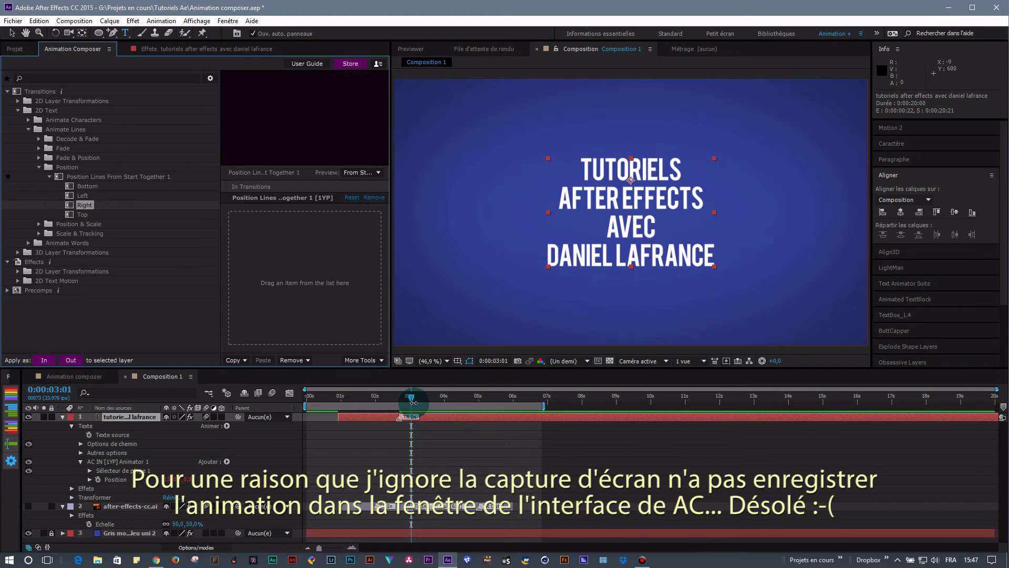
left_click_drag(411, 400, 346, 396)
key("space")
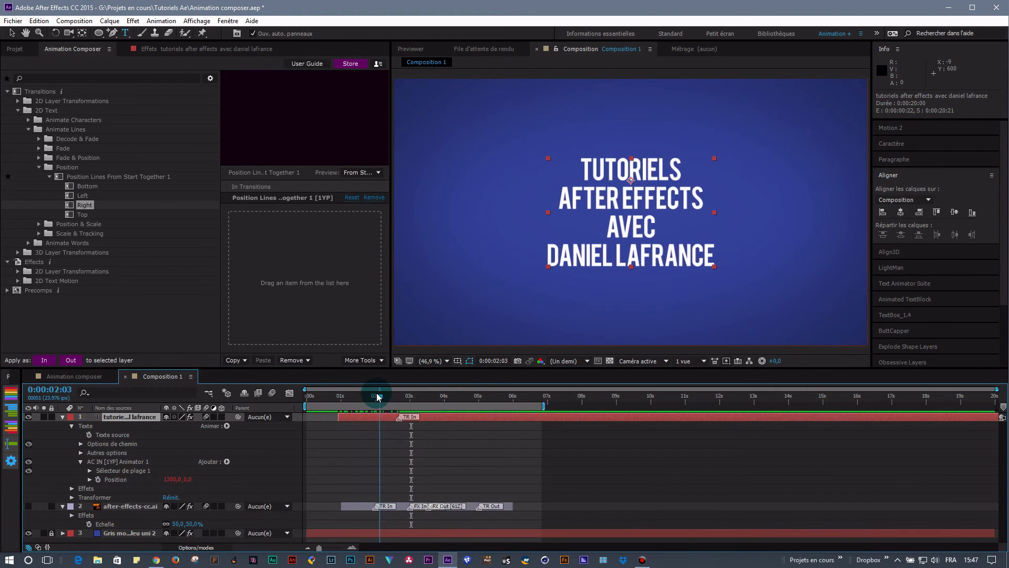
key("space")
key("space")
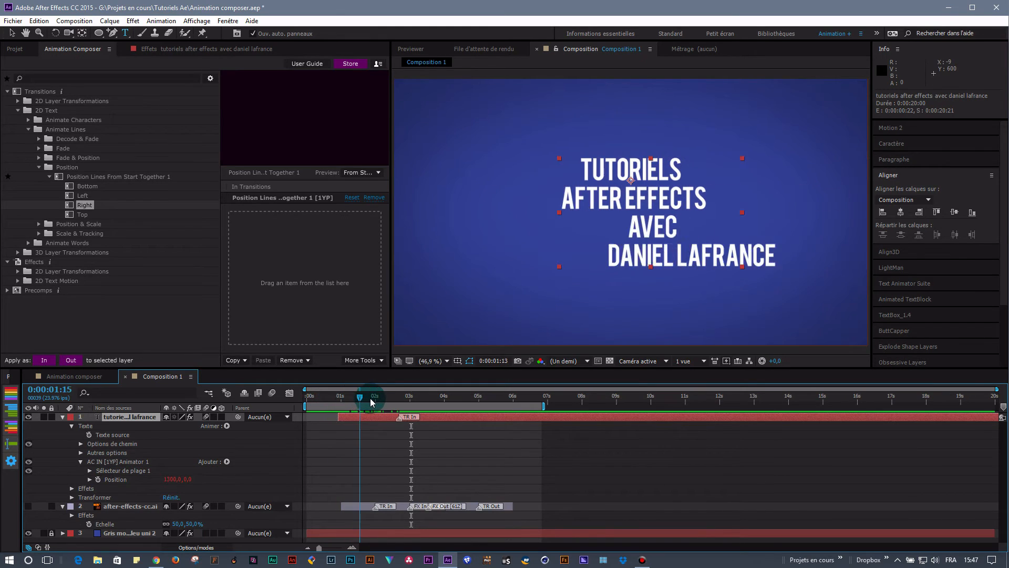
key("space")
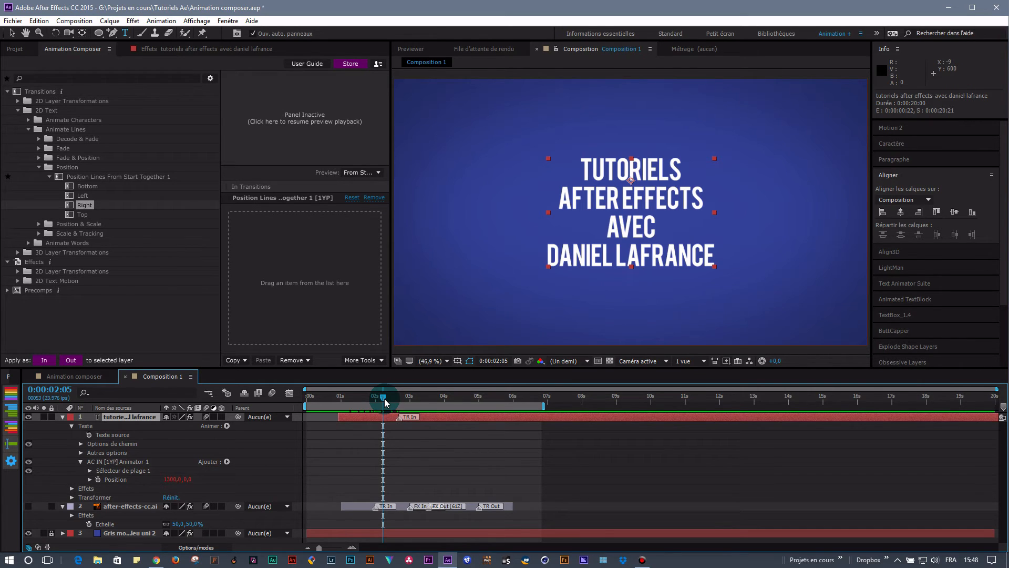
left_click(38, 167)
left_click(29, 129)
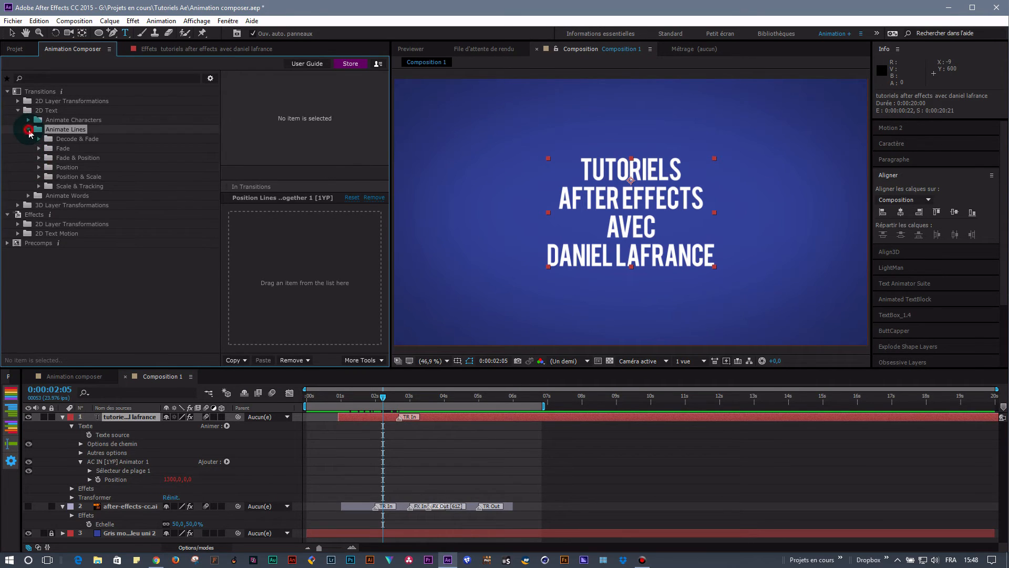
Apply Decode Continuously Characters 3 from the 2D Text Motion effects to the text layer and scrub through it to 0:00:04:14.
left_click(18, 112)
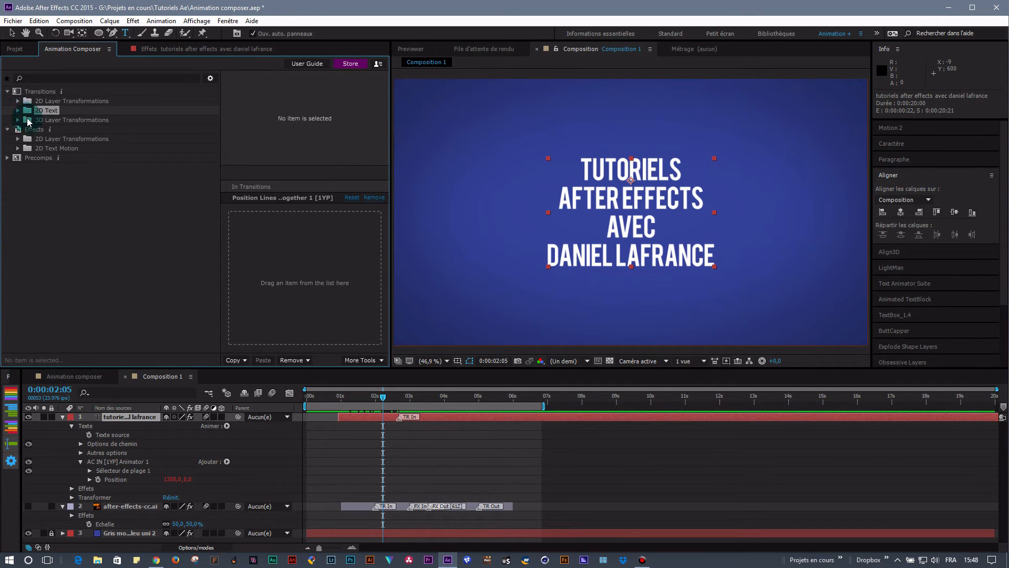
left_click(18, 149)
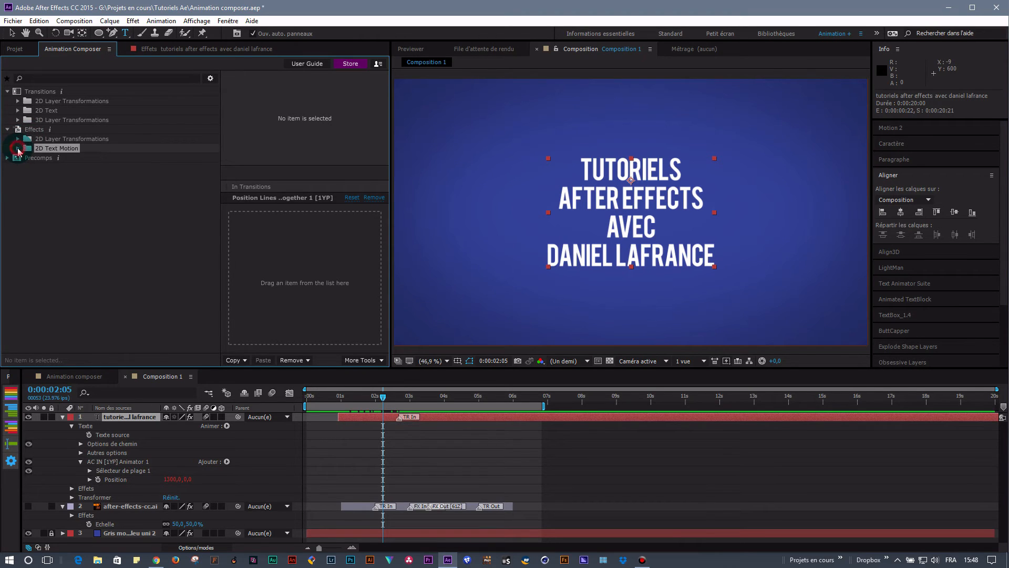
left_click(28, 158)
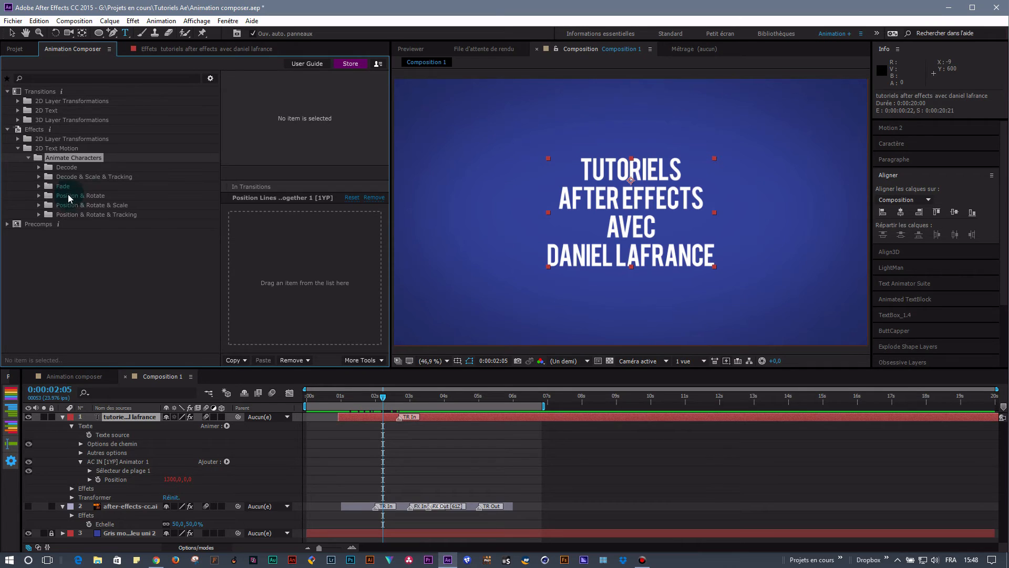
left_click(67, 167)
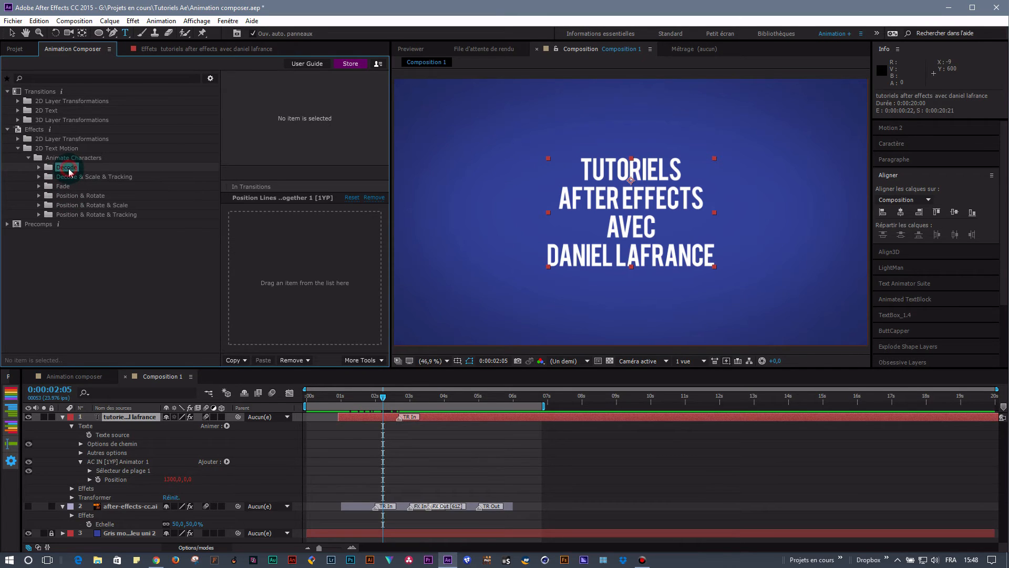
left_click(38, 167)
left_click_drag(78, 177, 283, 258)
left_click(386, 399)
left_click_drag(385, 399, 465, 406)
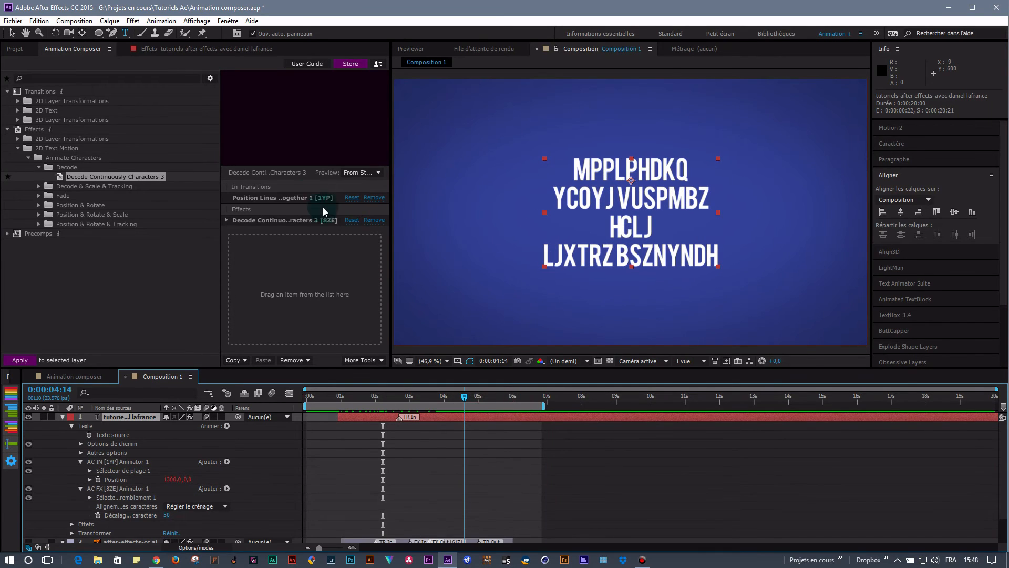
Add a start marker at 0:00:04:17 and an end marker at 0:00:06:01 to the text layer's Decode effect.
left_click(226, 220)
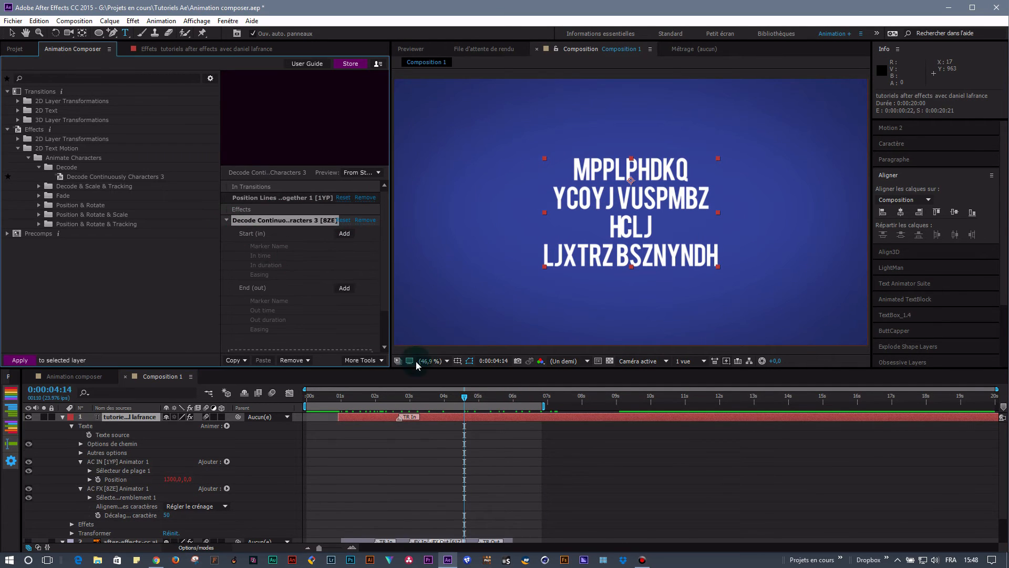
left_click_drag(466, 399, 468, 400)
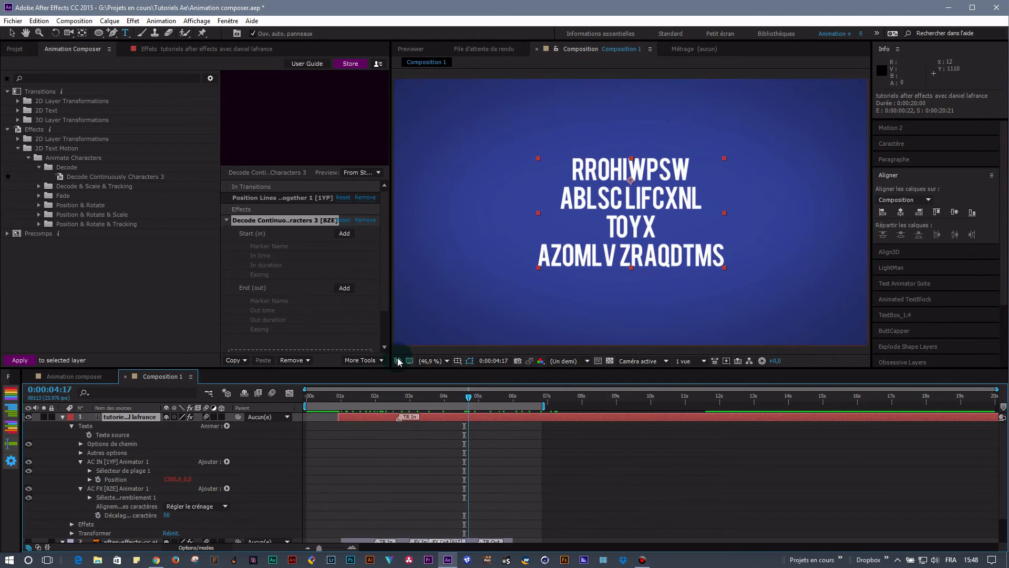
left_click(345, 235)
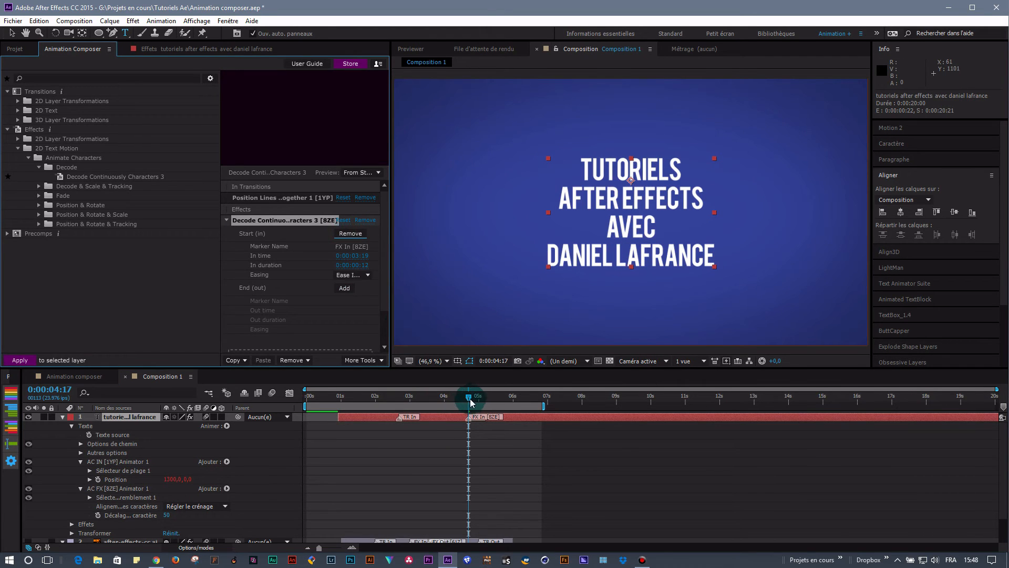
left_click_drag(471, 402, 515, 401)
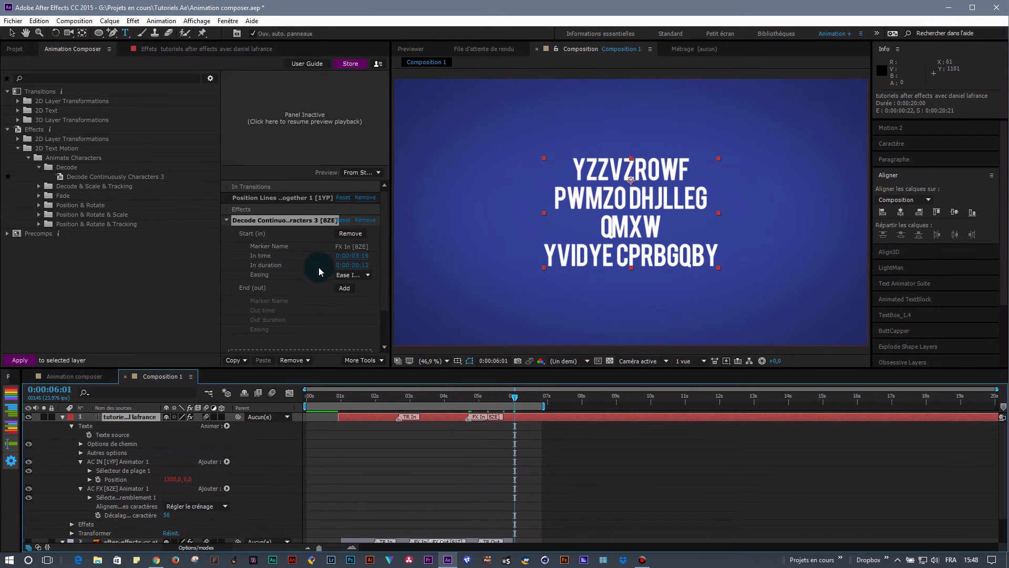
left_click(345, 288)
Split the text layer at 0:00:09:20 and delete the part after the cut.
left_click_drag(517, 401, 639, 406)
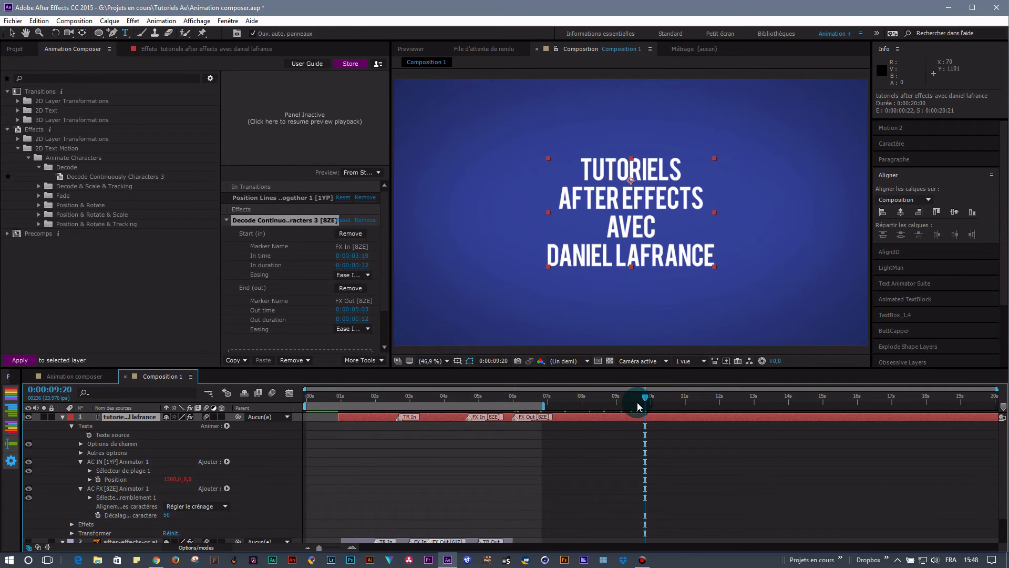
key("ctrl+shift+d")
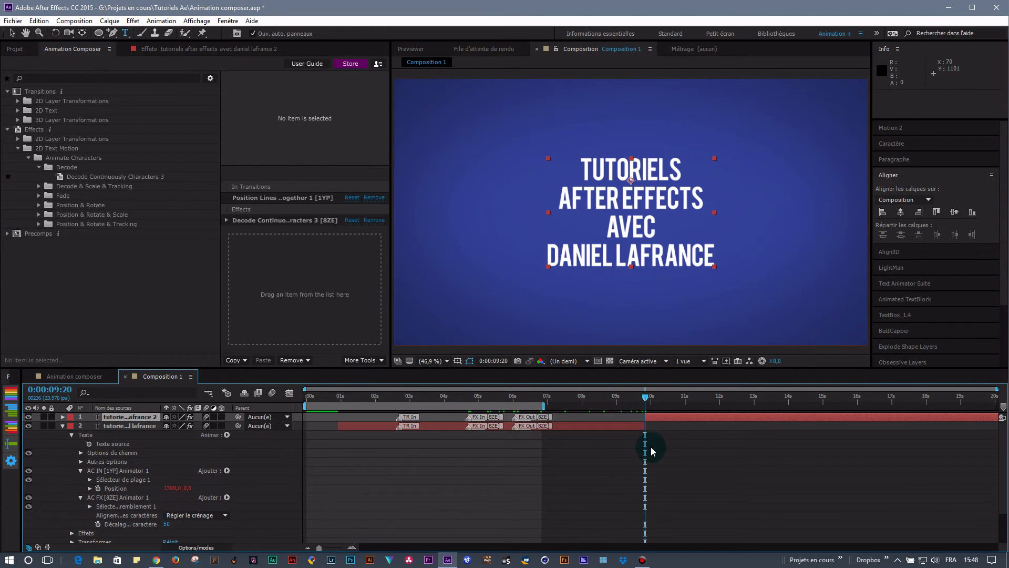
key("Delete")
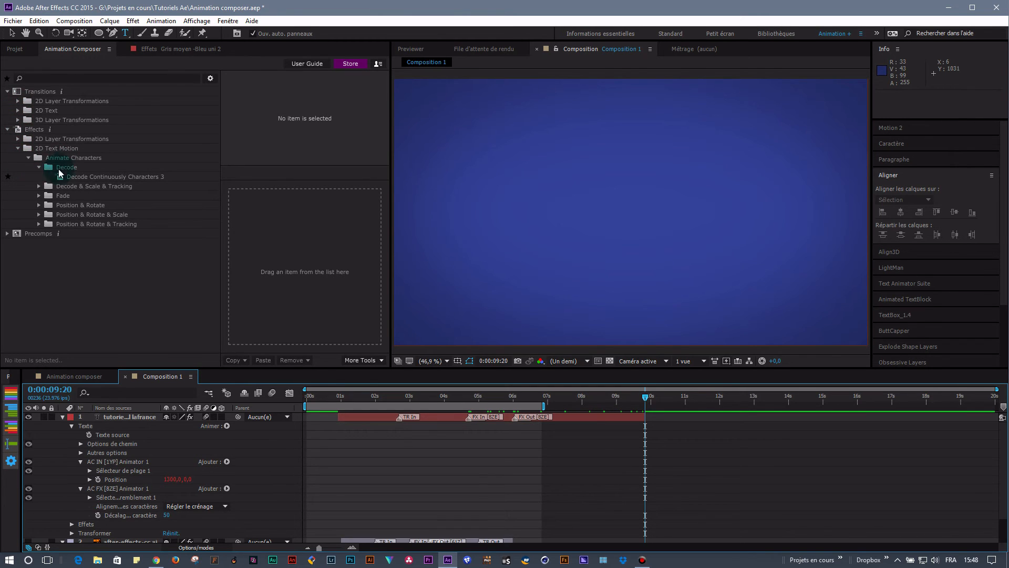
left_click(28, 158)
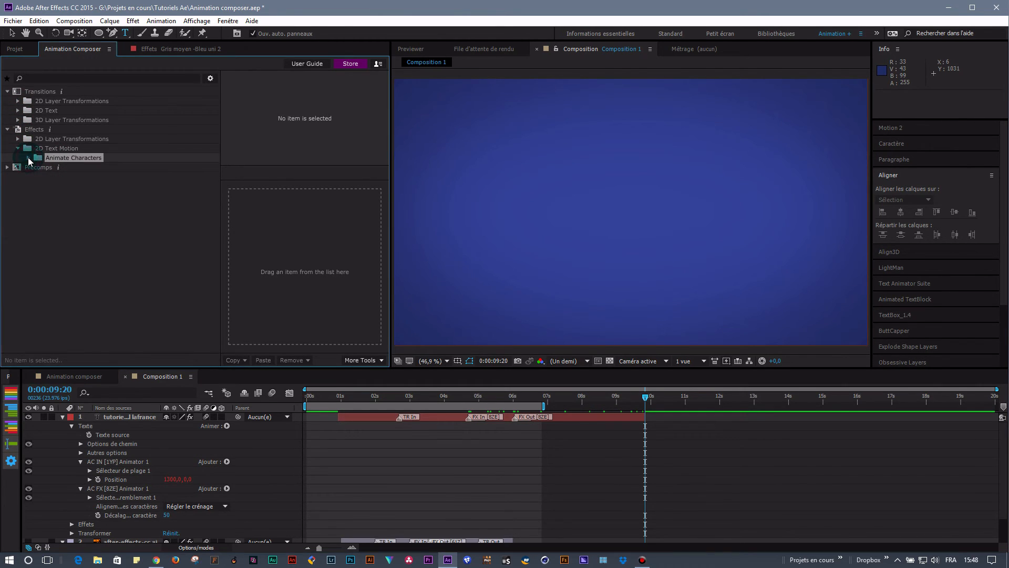
left_click(17, 150)
left_click(18, 149)
left_click(28, 159)
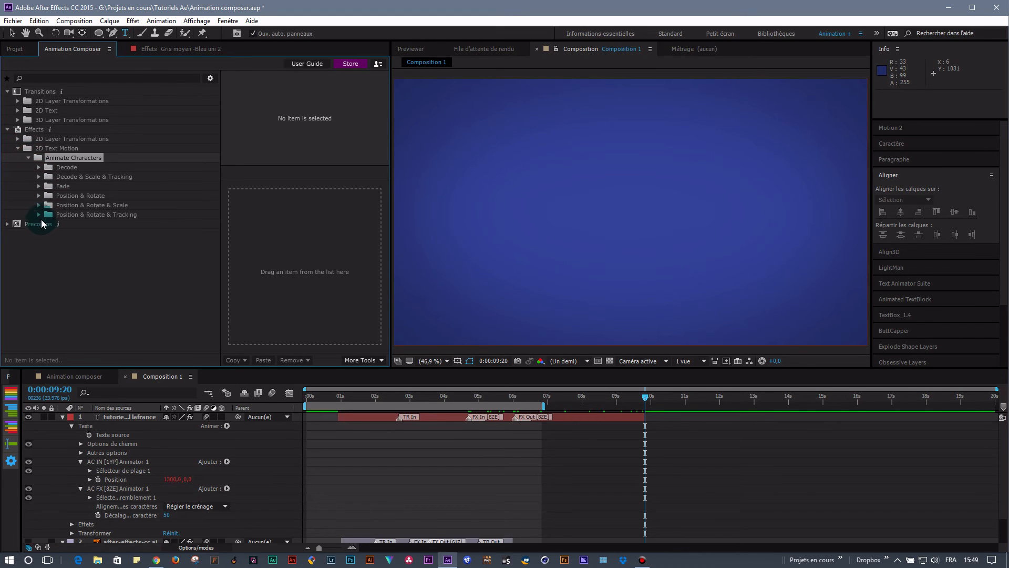
left_click(37, 220)
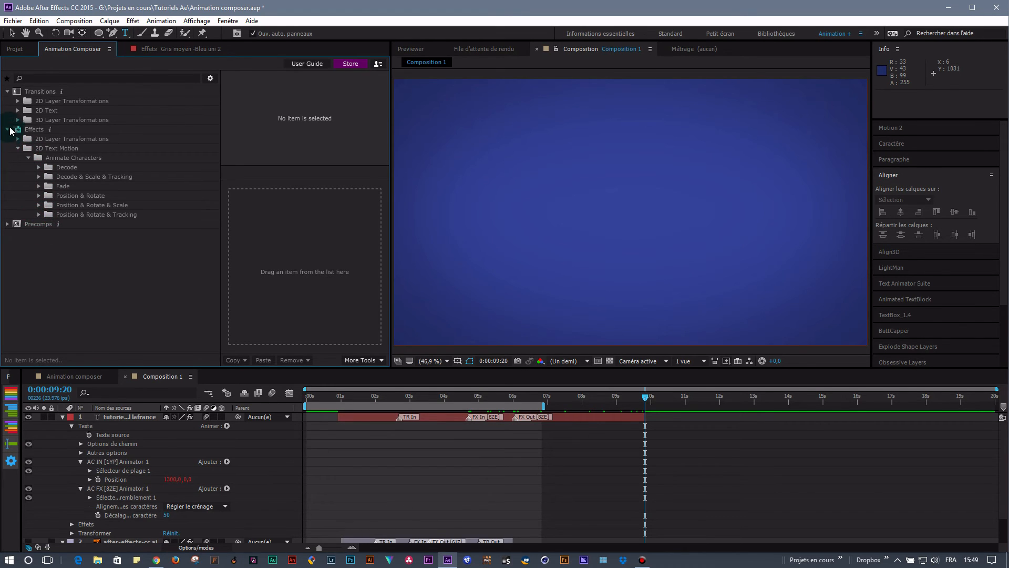
Open the Animate Words transitions under 2D Text and view the Position Words Together From End preset.
left_click(18, 111)
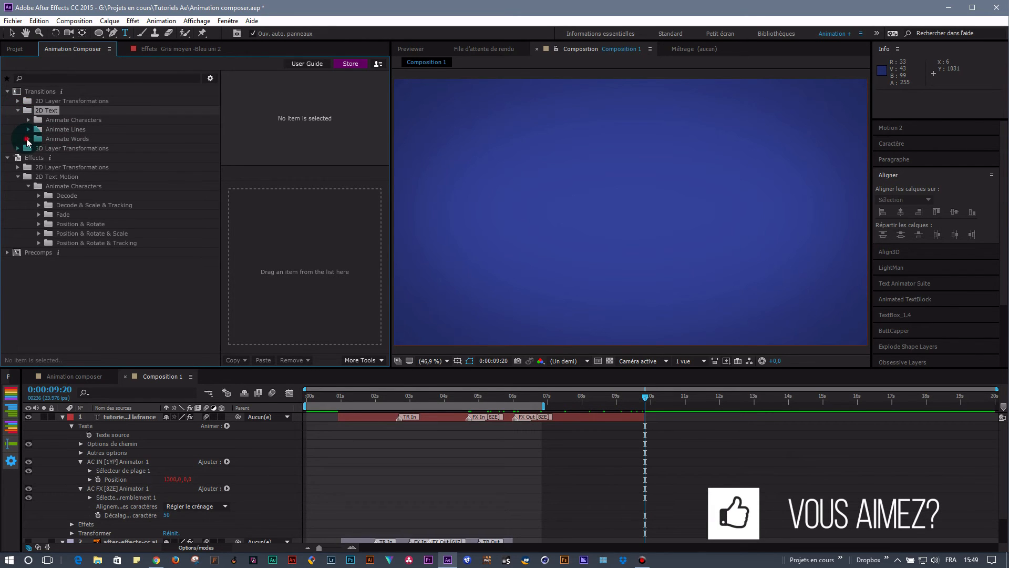
left_click(28, 139)
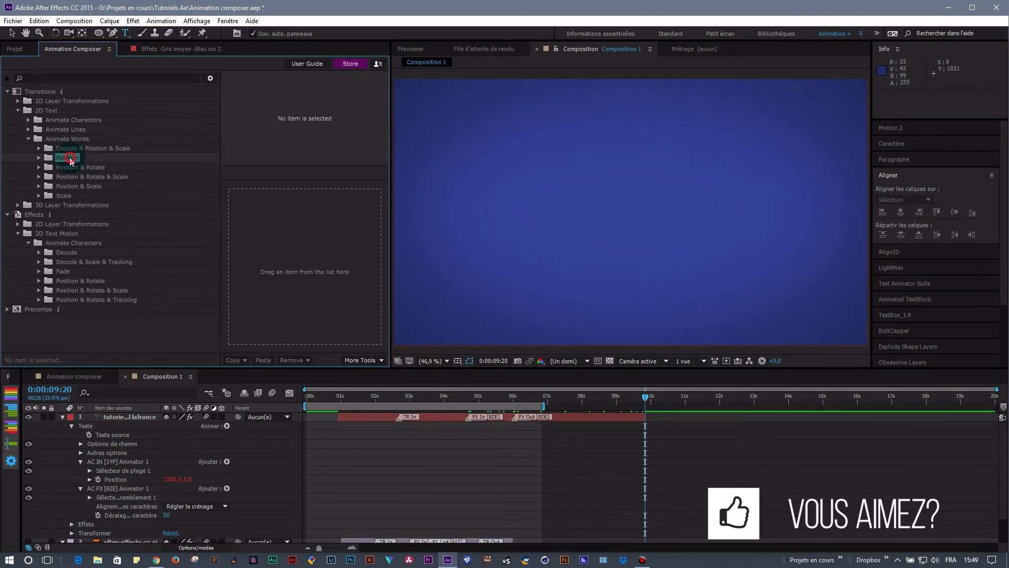
left_click(39, 158)
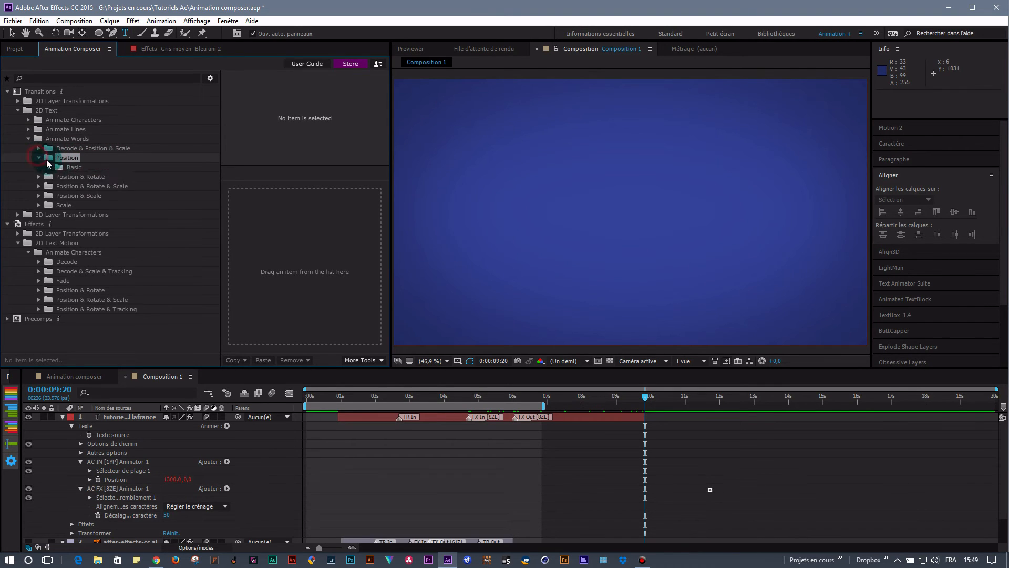
left_click(49, 168)
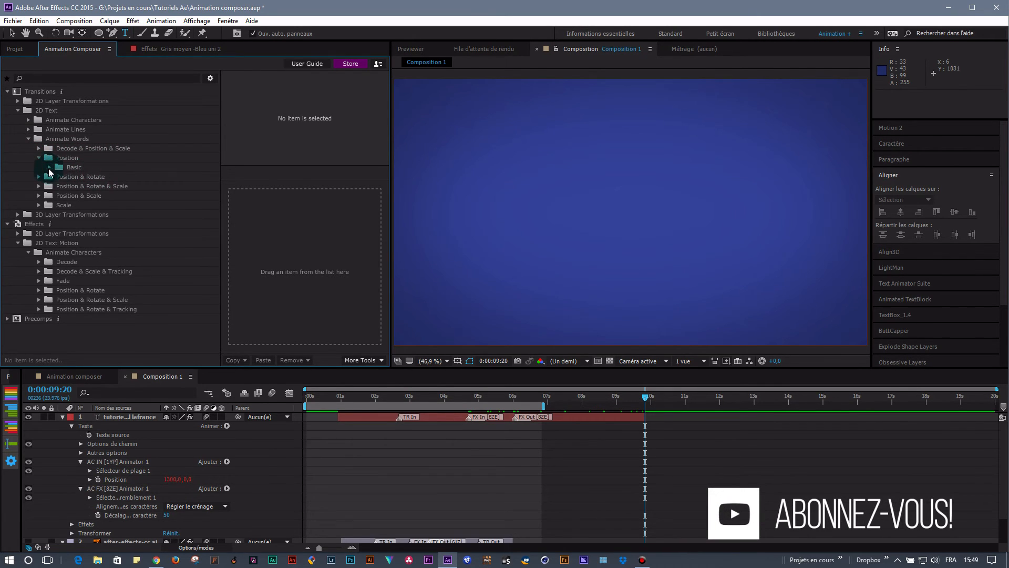
left_click(105, 178)
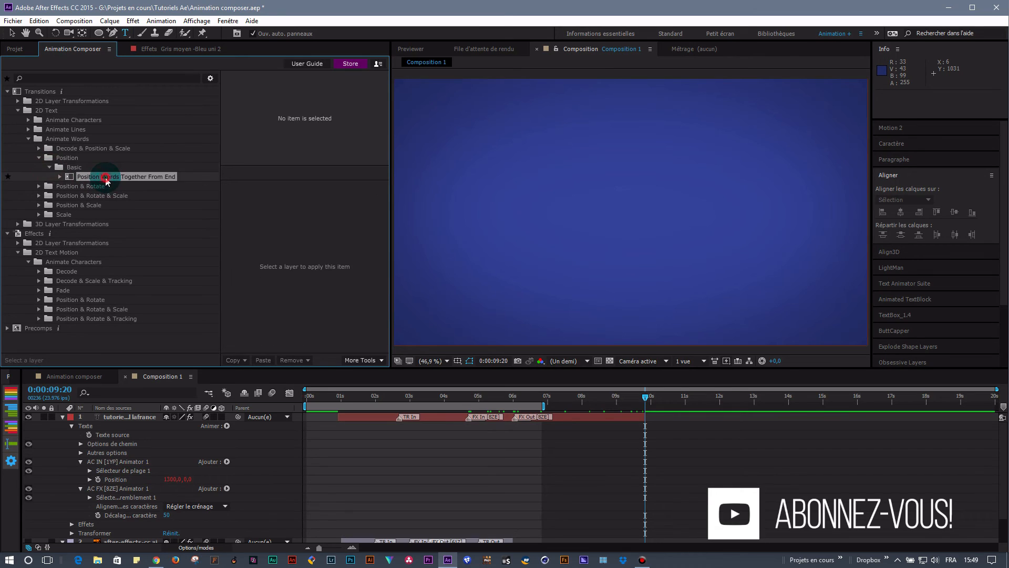
left_click(61, 178)
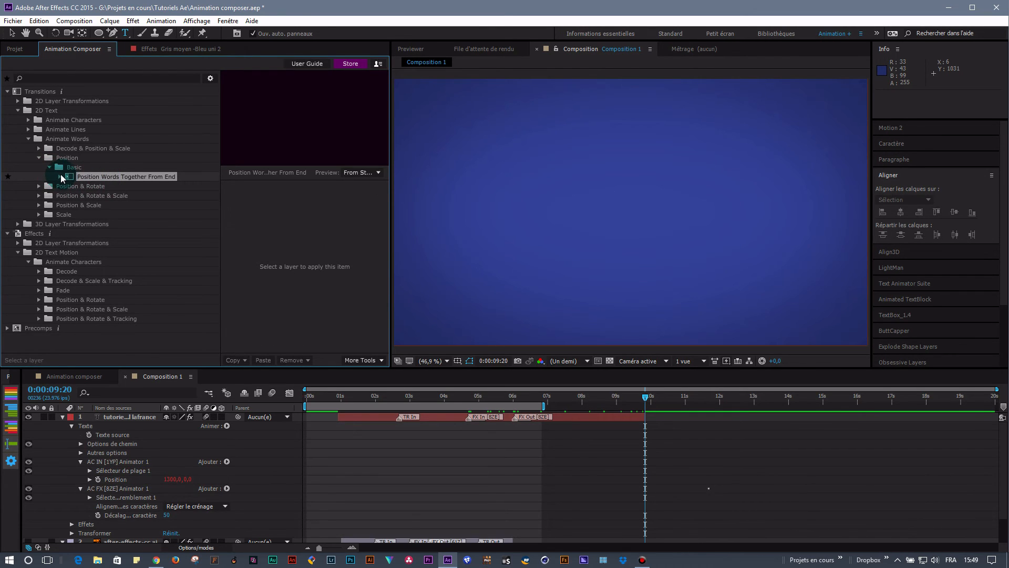
left_click(47, 209)
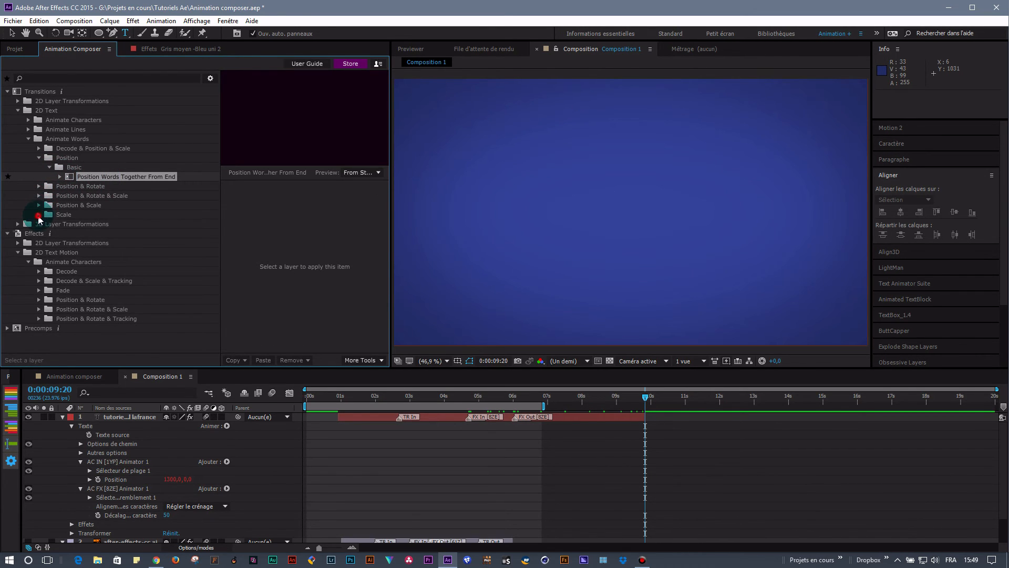
Apply the basic Scale Words From End 2 preset under Animate Words as the text layer's Out transition.
left_click(38, 215)
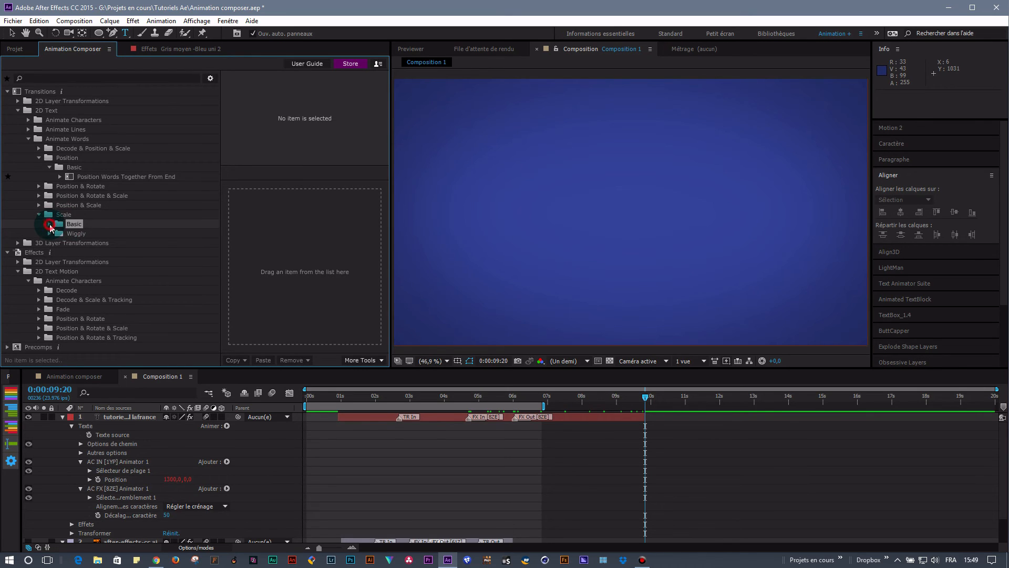
left_click(50, 226)
left_click(106, 233)
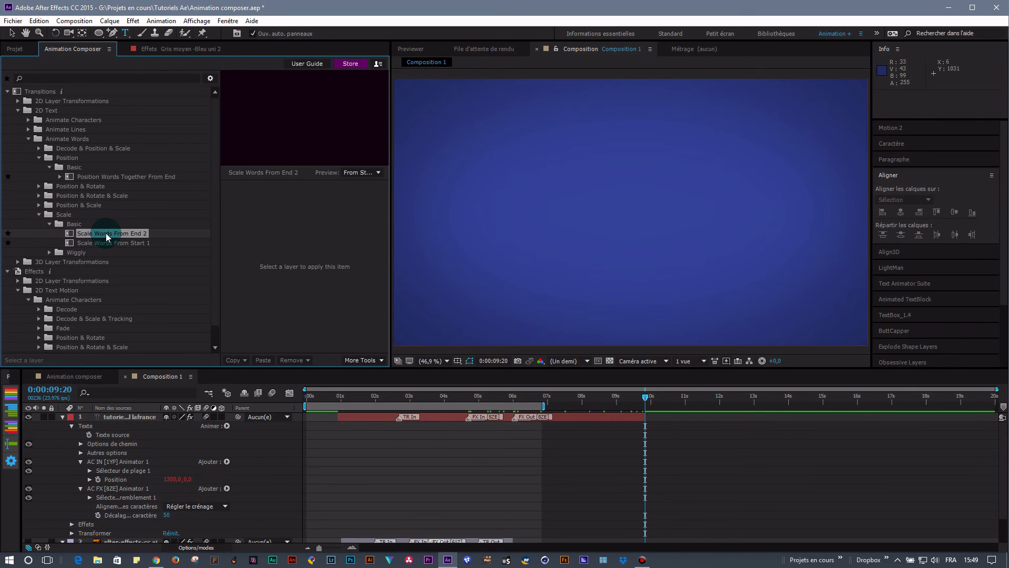
left_click_drag(122, 232, 327, 258)
left_click_drag(115, 232, 138, 418)
left_click(115, 235)
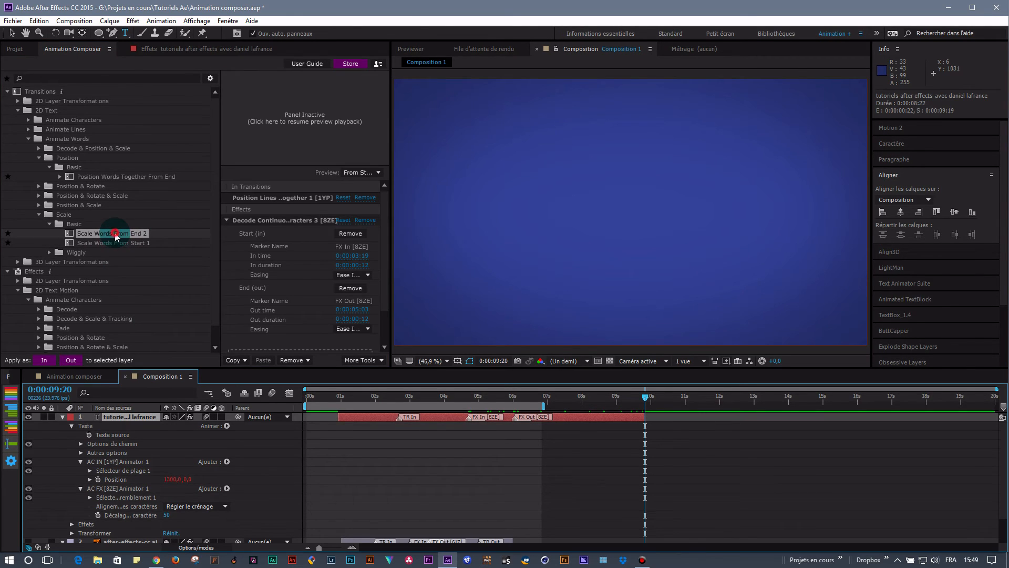
left_click(357, 295)
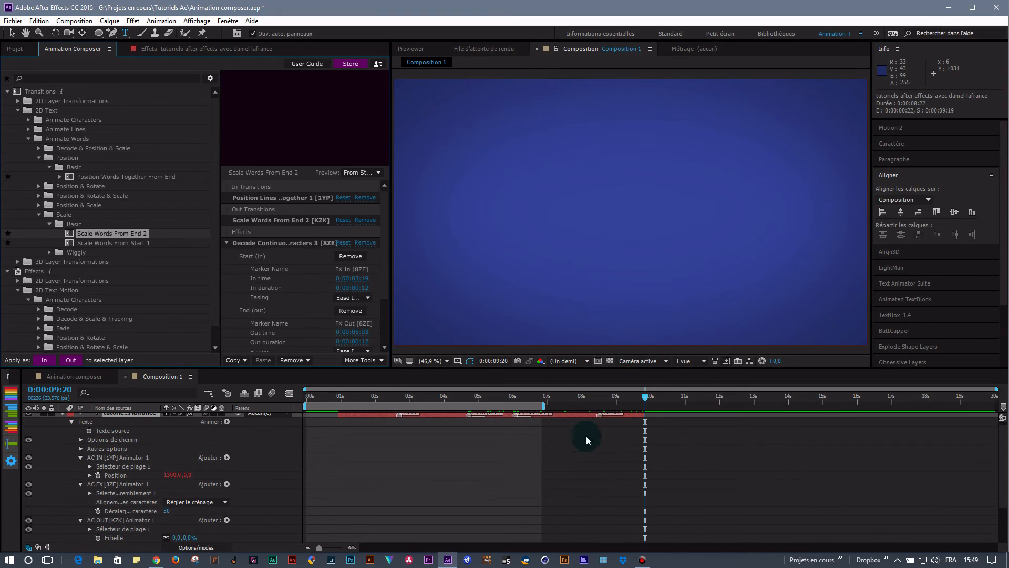
Extend the work area to 0:00:10:02 and play back the complete title animation.
mouse_move(649, 398)
left_mouse_down()
mouse_move(496, 398)
mouse_move(656, 405)
left_mouse_up()
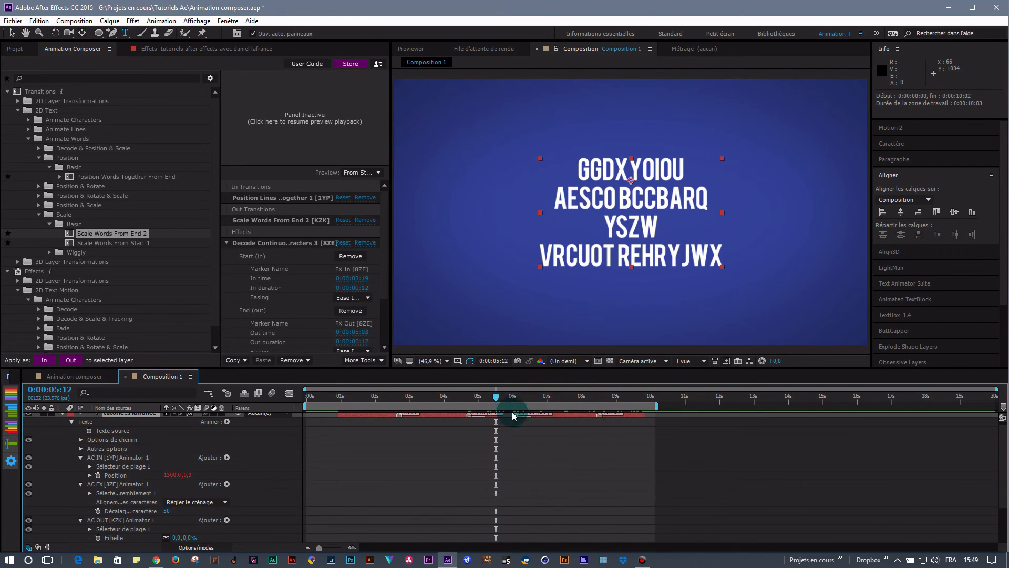
left_click(494, 398)
key("space")
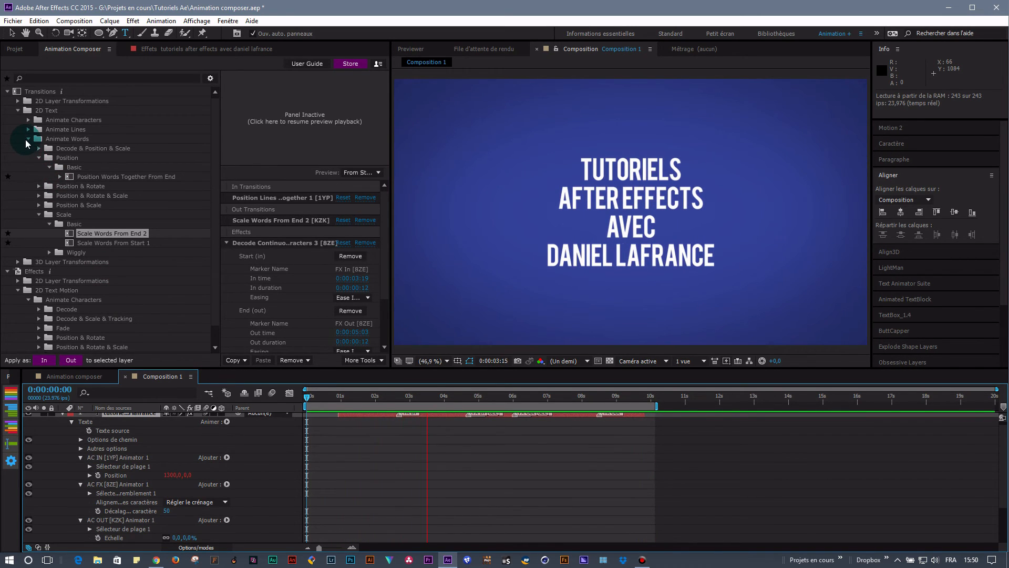
Collapse the 2D Text transitions and expand the 3D Layer Transformations group.
left_click(18, 110)
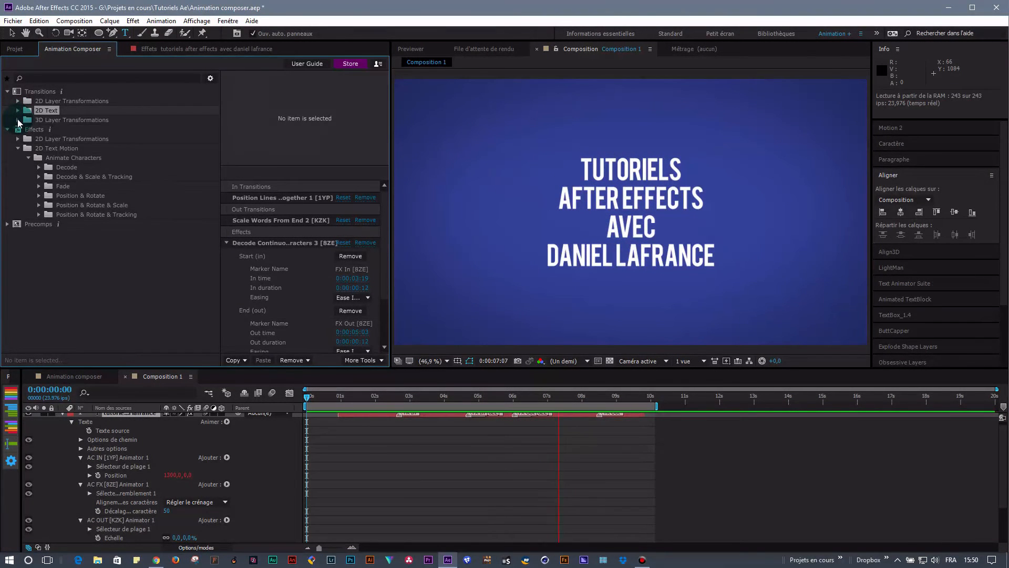
left_click(18, 120)
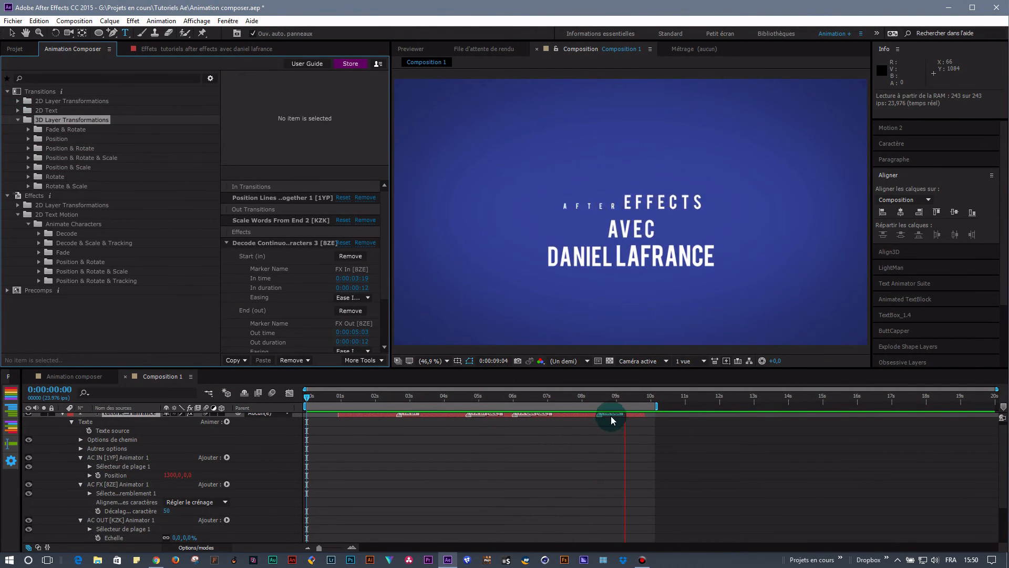
left_click(437, 420)
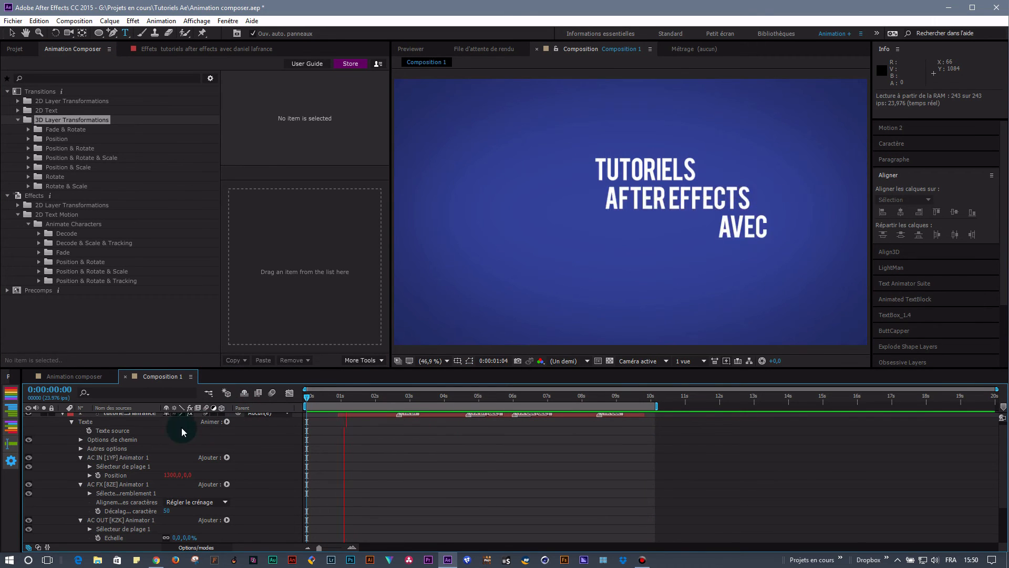
left_click(131, 421)
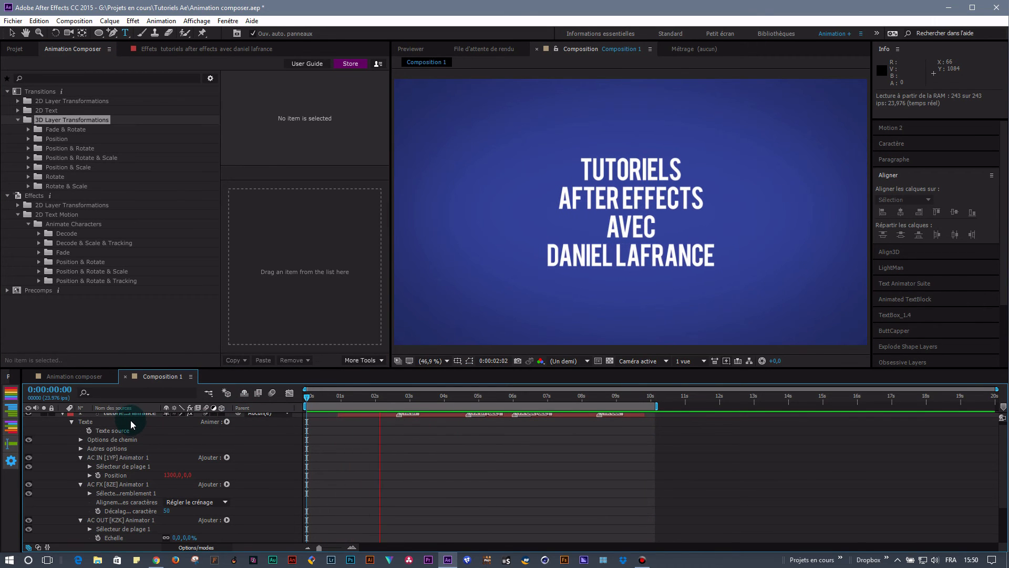
Hide the text layer, then show and select the after-effects-cc.ai logo layer.
left_click(28, 417)
left_click(261, 453)
scroll(255, 455, "down", 2)
left_click(29, 510)
left_click(412, 511)
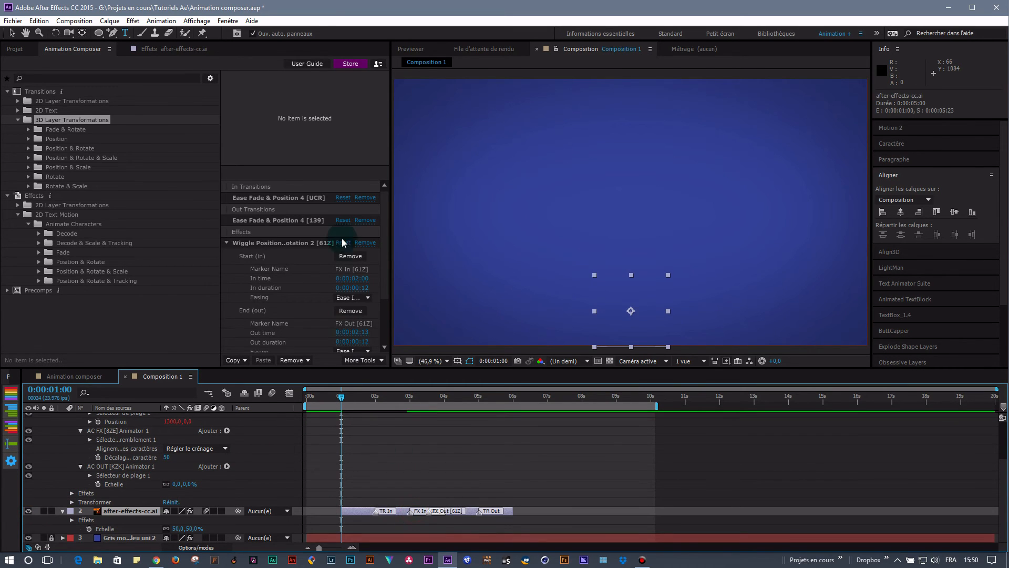
Remove both Ease Fade & Position 4 transitions and the Wiggle effect from the logo layer, and move the current time to 0:00:02:05.
left_click(365, 198)
left_click(366, 197)
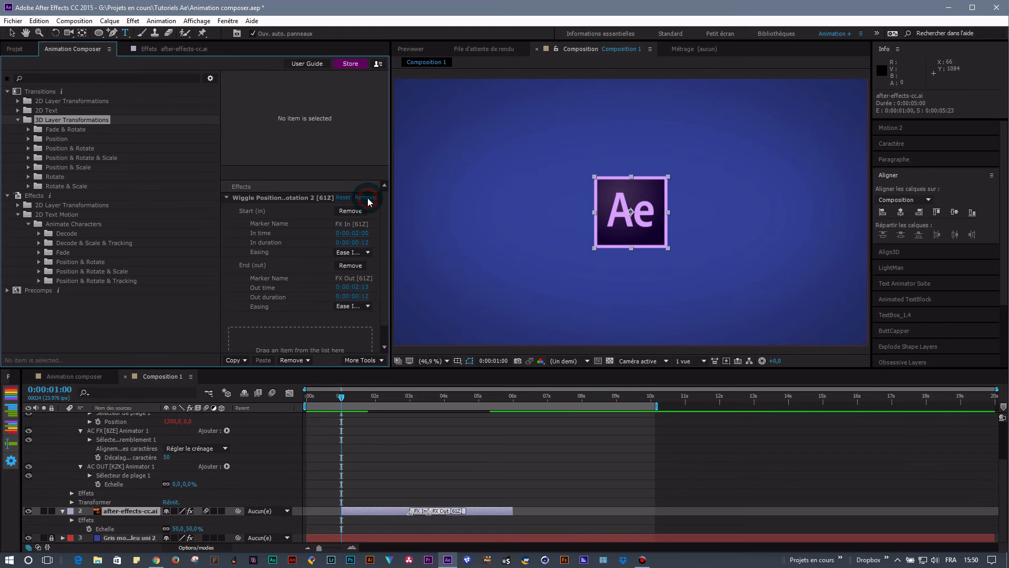
left_click(365, 197)
left_click_drag(343, 395, 380, 412)
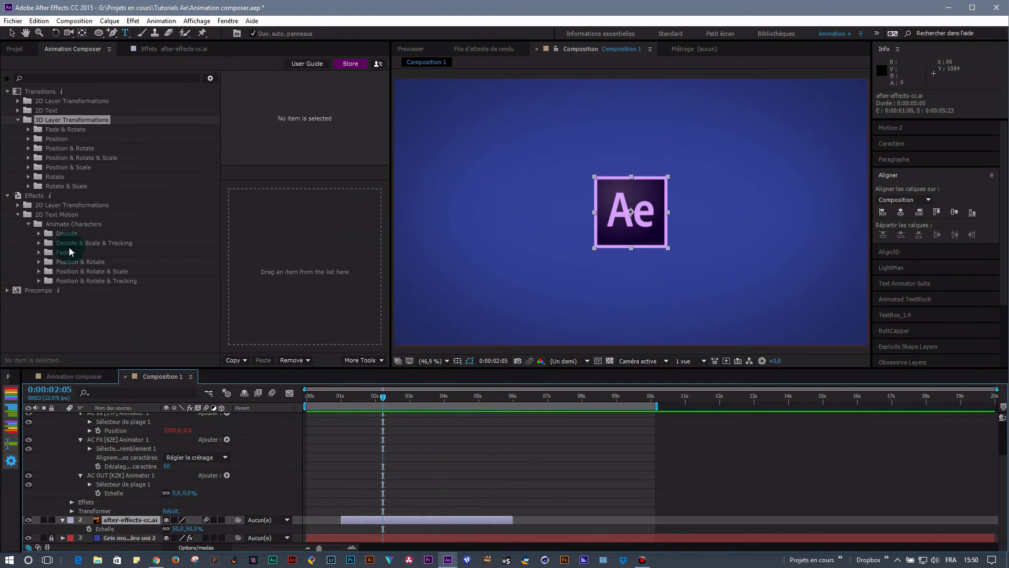
Apply Ease Position & Rotate & Scale ND B 4 as an In transition to the logo layer, converting the layer to 3D.
left_click(28, 158)
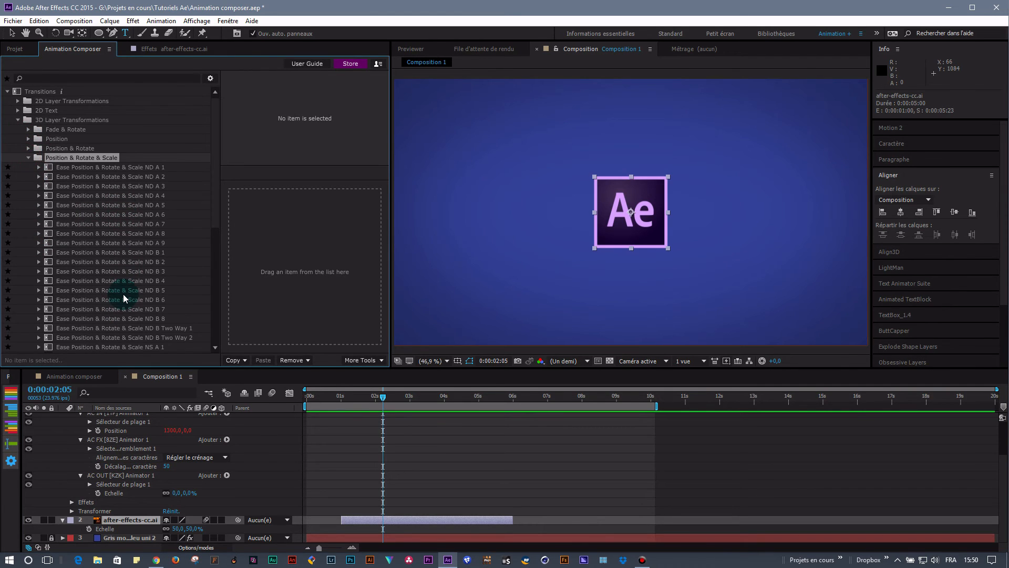
scroll(123, 283, "down", 2)
left_click(131, 226)
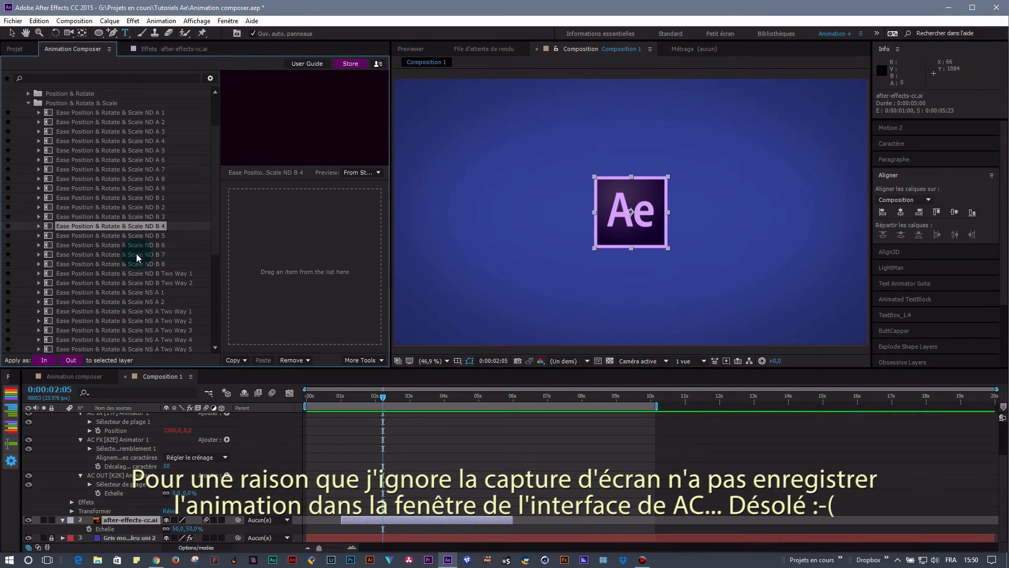
left_click_drag(143, 229, 280, 256)
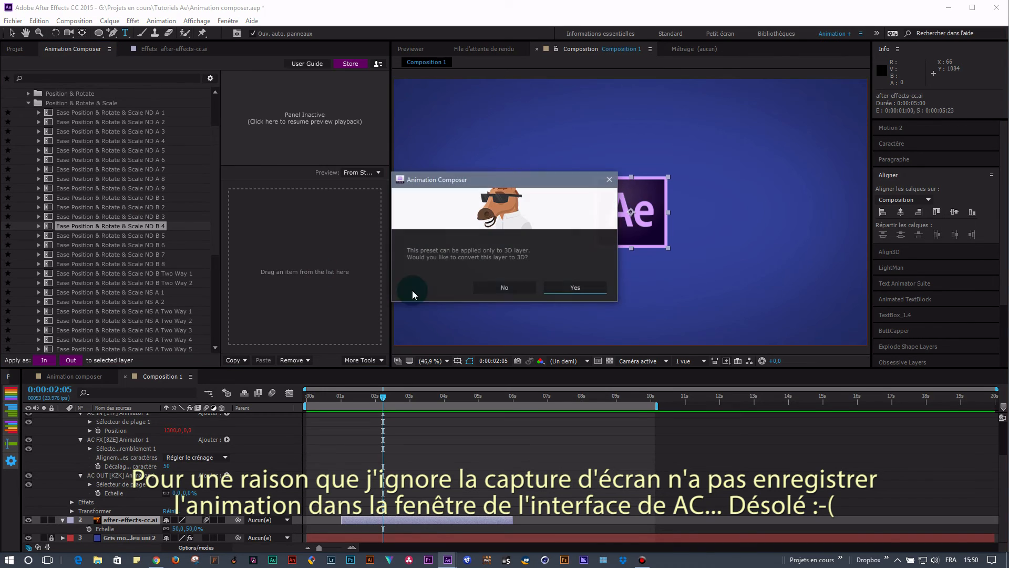
left_click(553, 286)
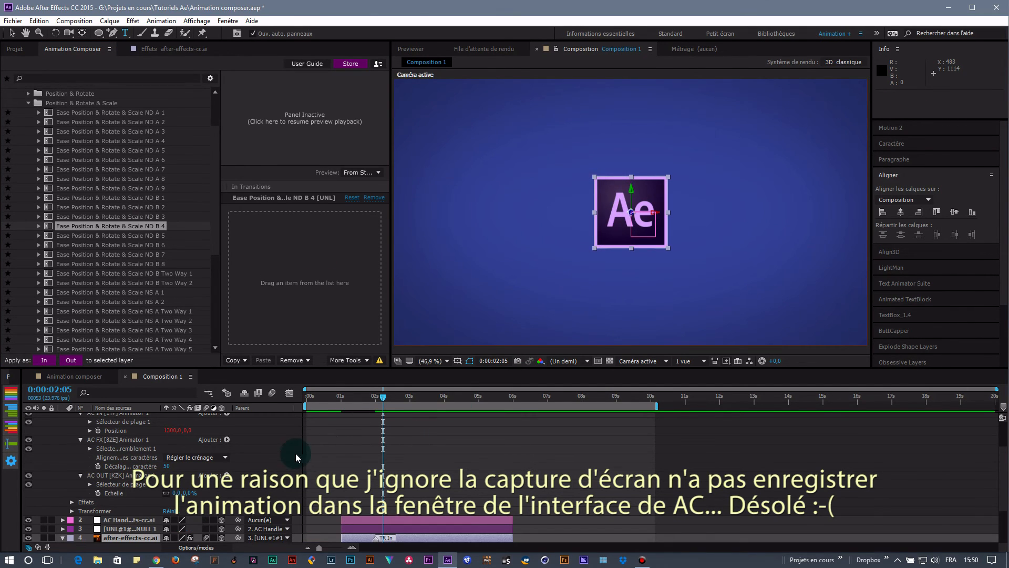
Reposition the logo to about -509.3, -234.4, 0 and move the current time to 0:00:03:11.
left_click_drag(383, 395, 395, 470)
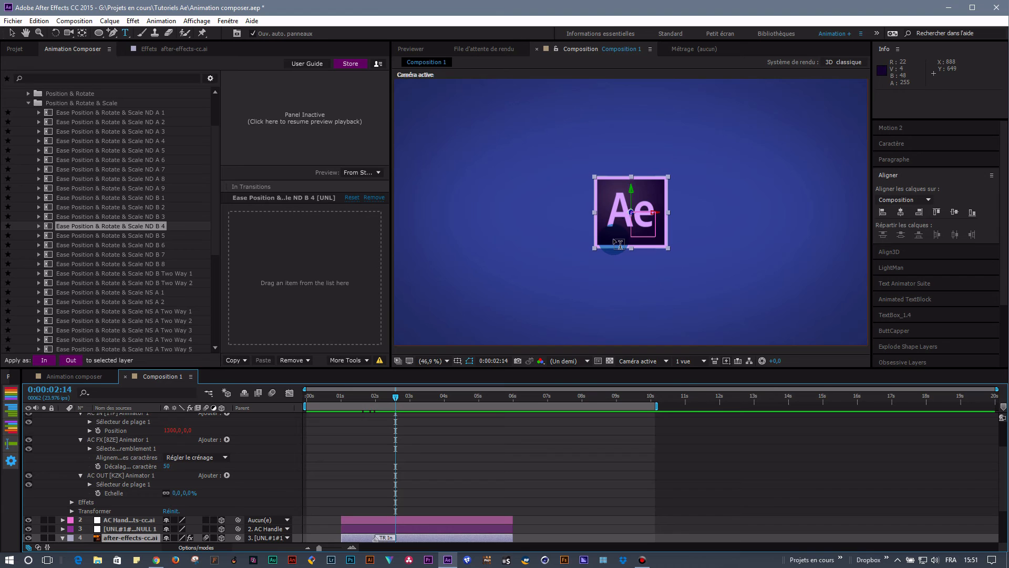
key("v")
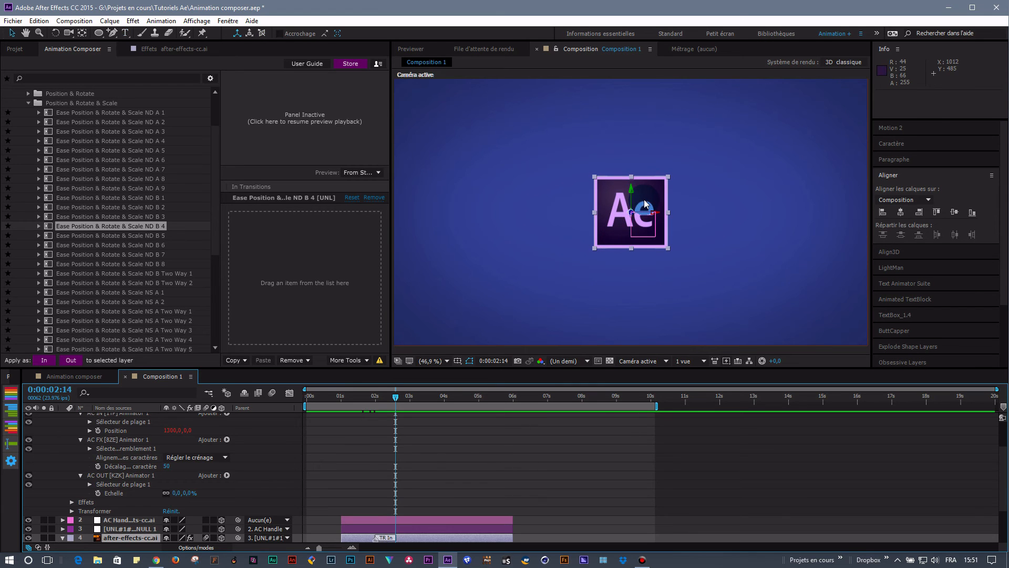
left_click_drag(644, 200, 519, 143)
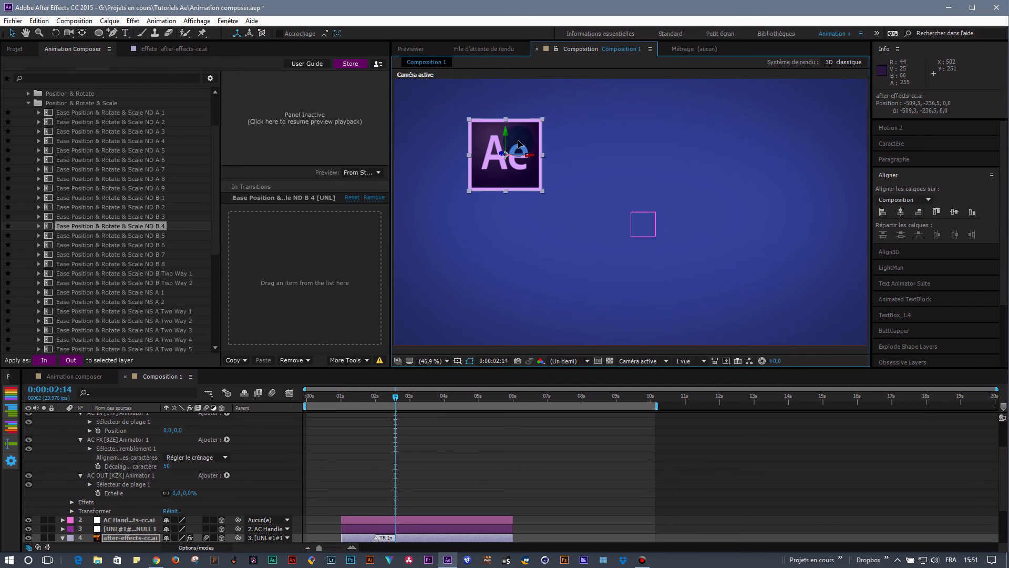
left_click_drag(396, 398, 425, 415)
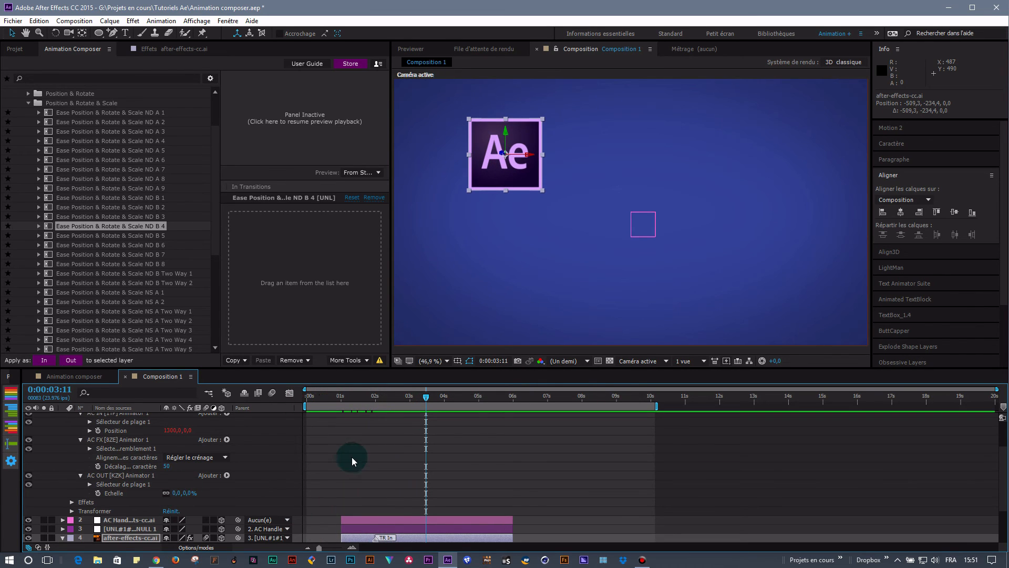
Collapse the 3D Layer Transformations transitions and the 2D Text Motion effects.
left_click(30, 103)
left_click(19, 122)
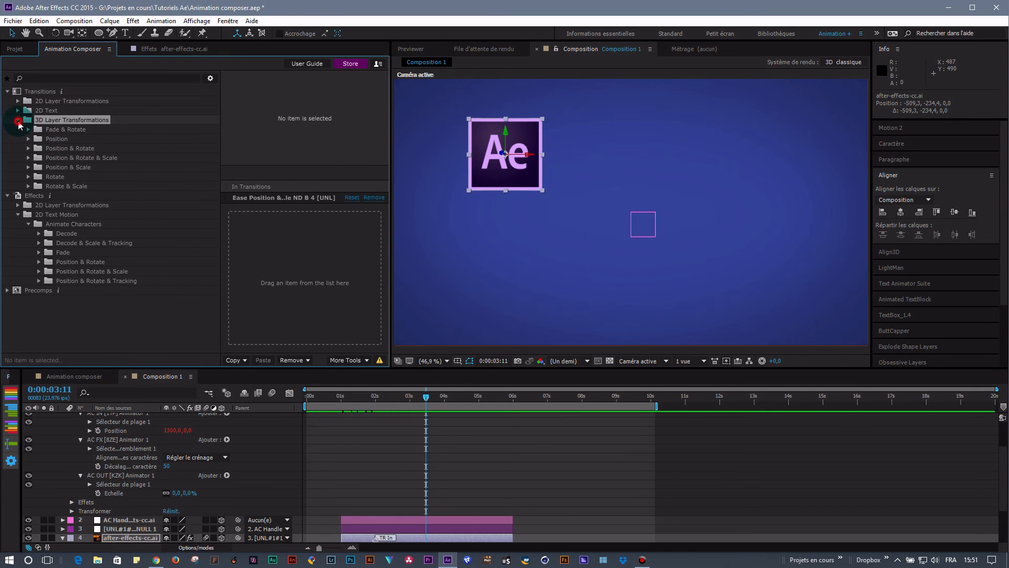
left_click(19, 151)
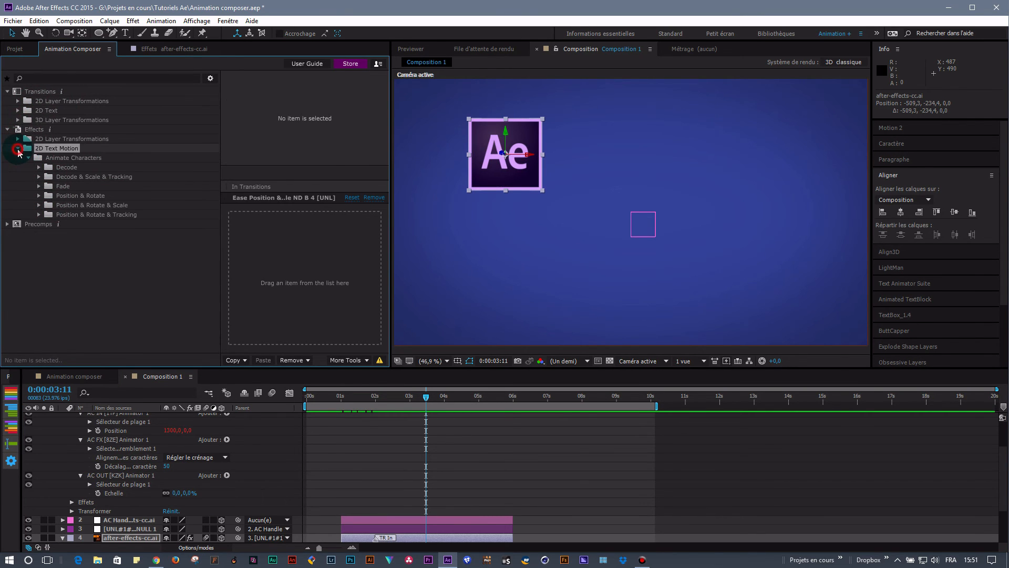
left_click(143, 204)
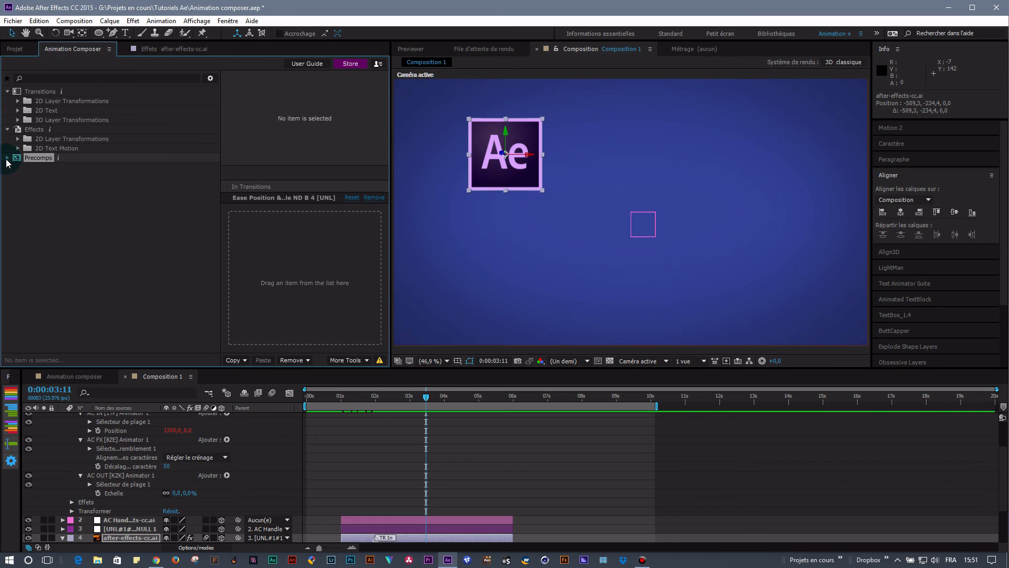
Add the Arrow 1 precomp from the Iconic Style Miscellaneous animated illustrations to the composition.
left_click(7, 158)
left_click(20, 168)
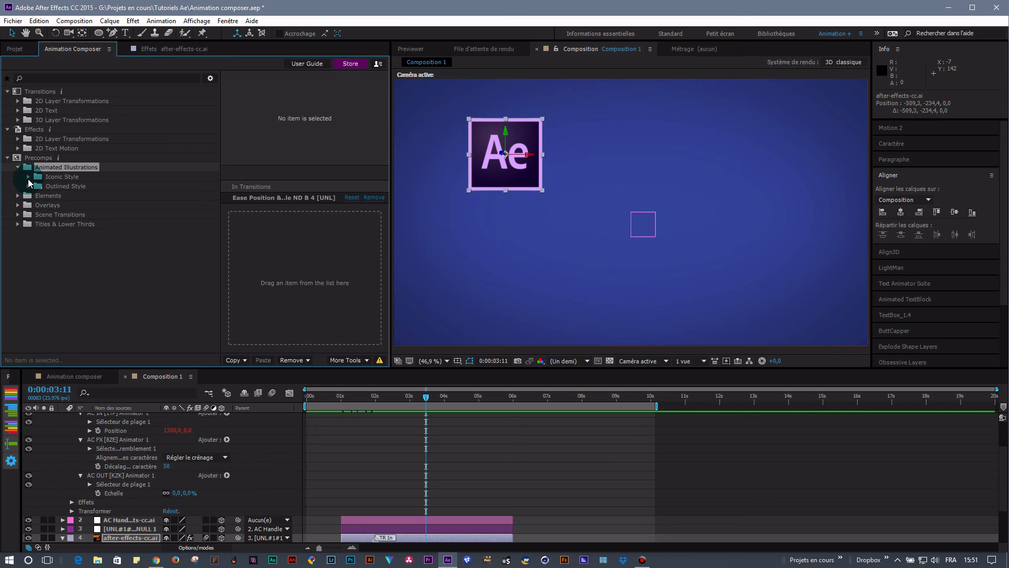
left_click(29, 176)
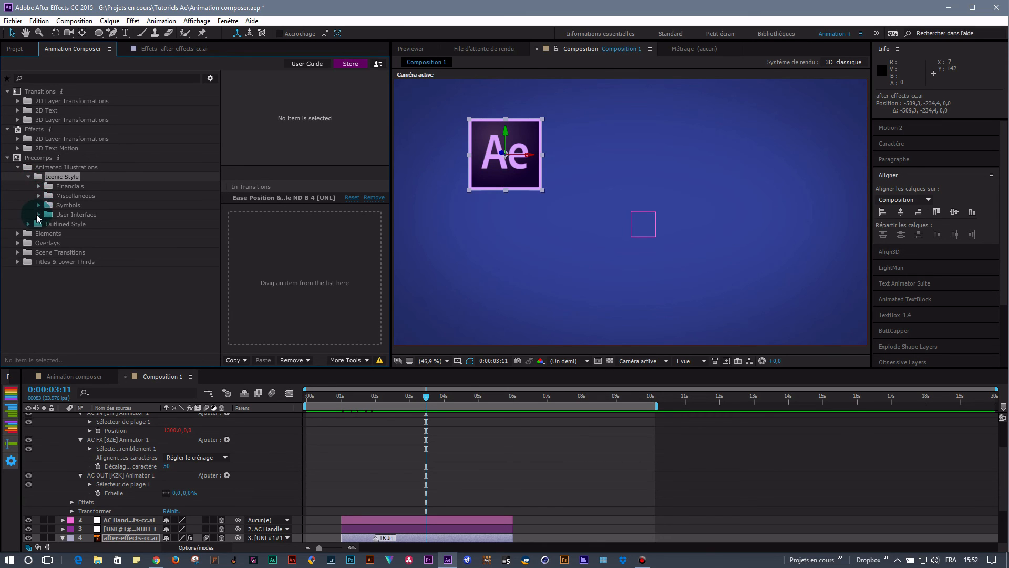
left_click(40, 196)
left_click(75, 206)
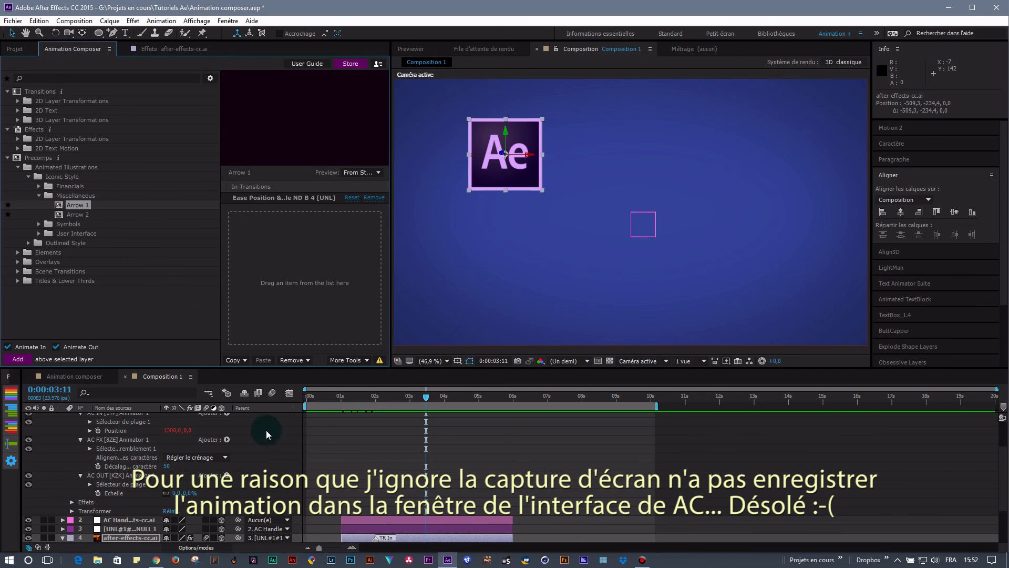
scroll(384, 443, "up", 3)
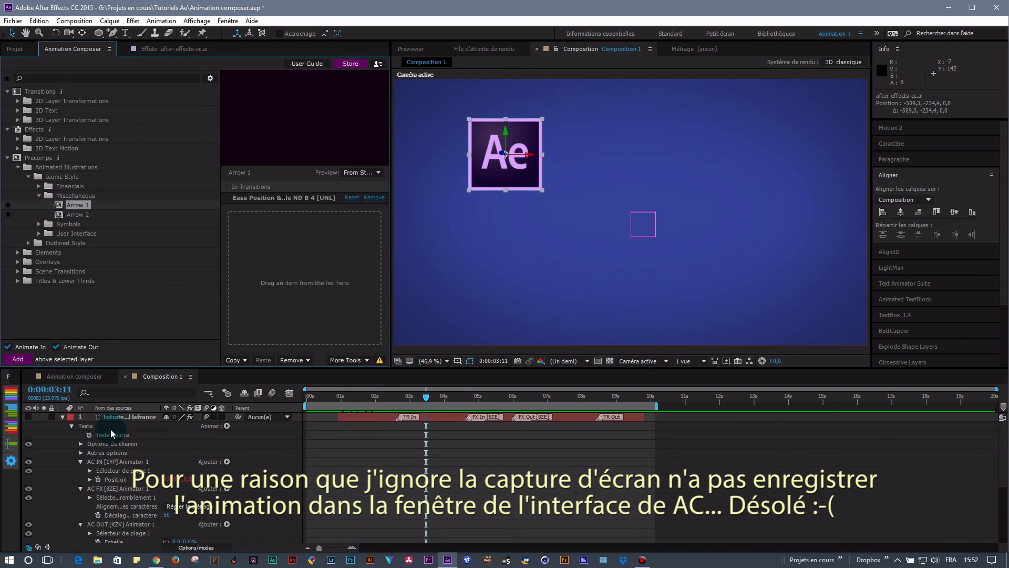
left_click_drag(74, 205, 342, 313)
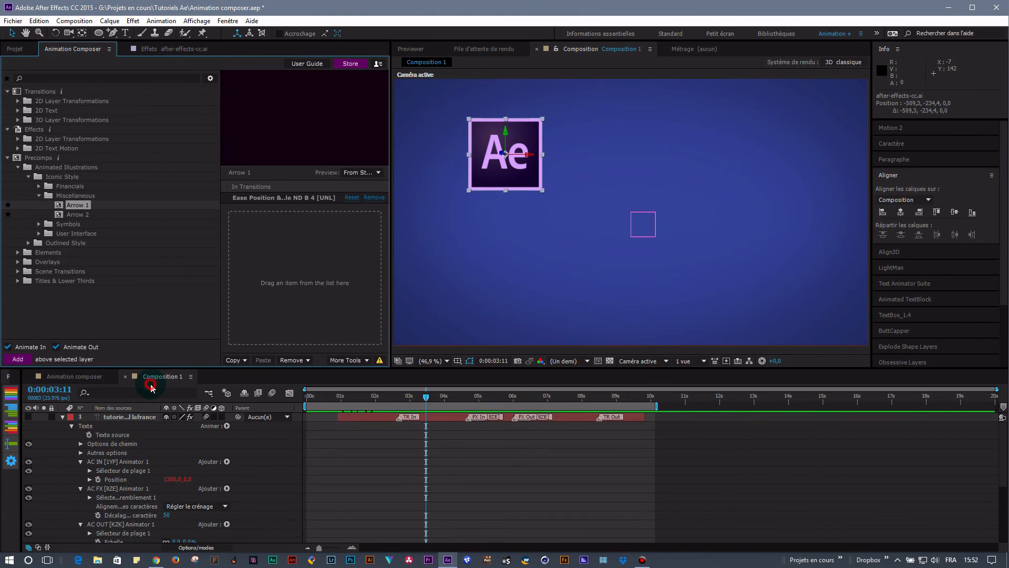
left_click(75, 206)
left_click_drag(75, 208, 320, 272)
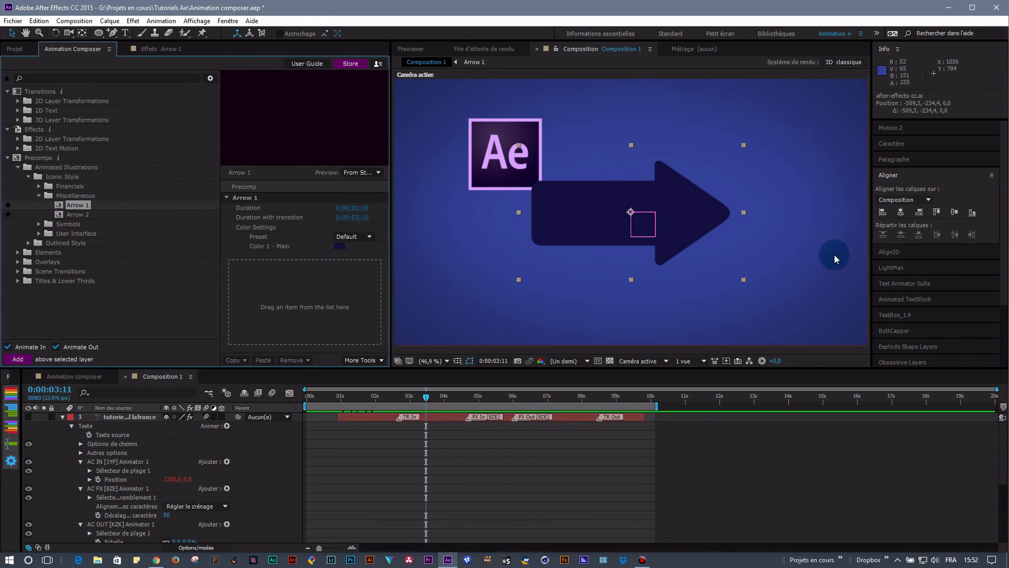
Solo the Arrow 1 layer together with the background solid and move the current time to 0:00:04:00.
left_click(426, 398)
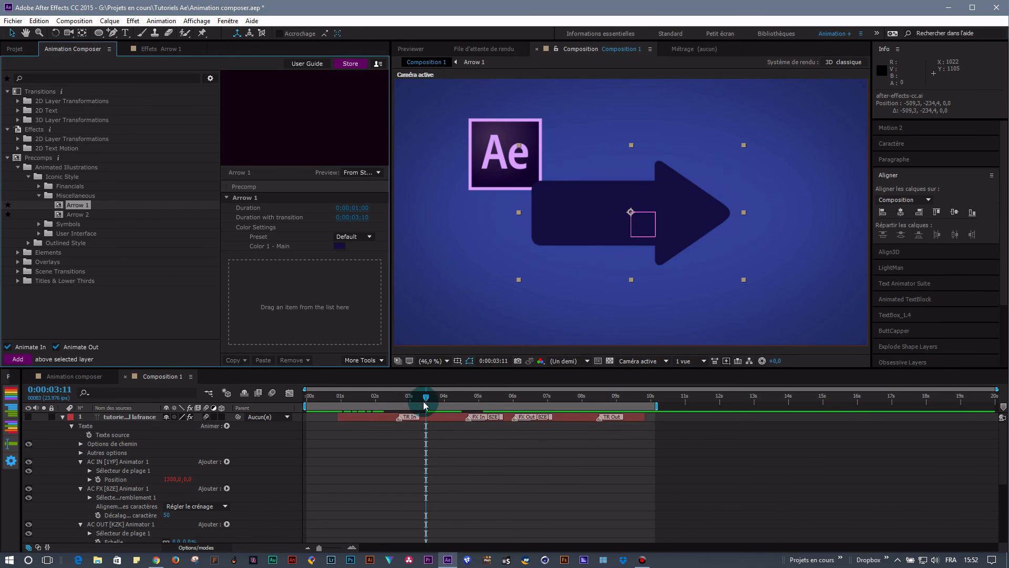
left_click_drag(427, 400, 448, 391)
left_click(295, 434)
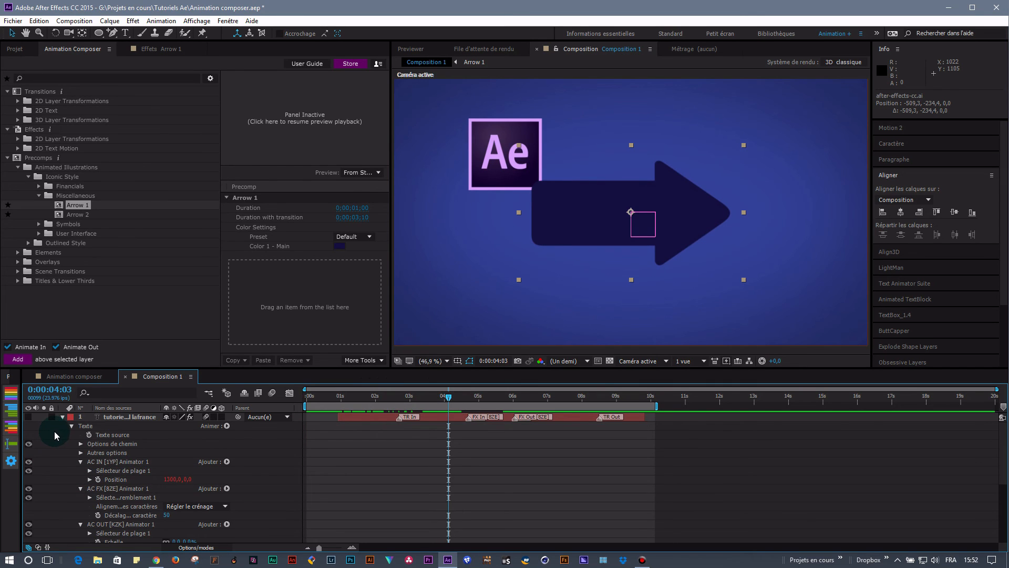
scroll(55, 435, "down", 5)
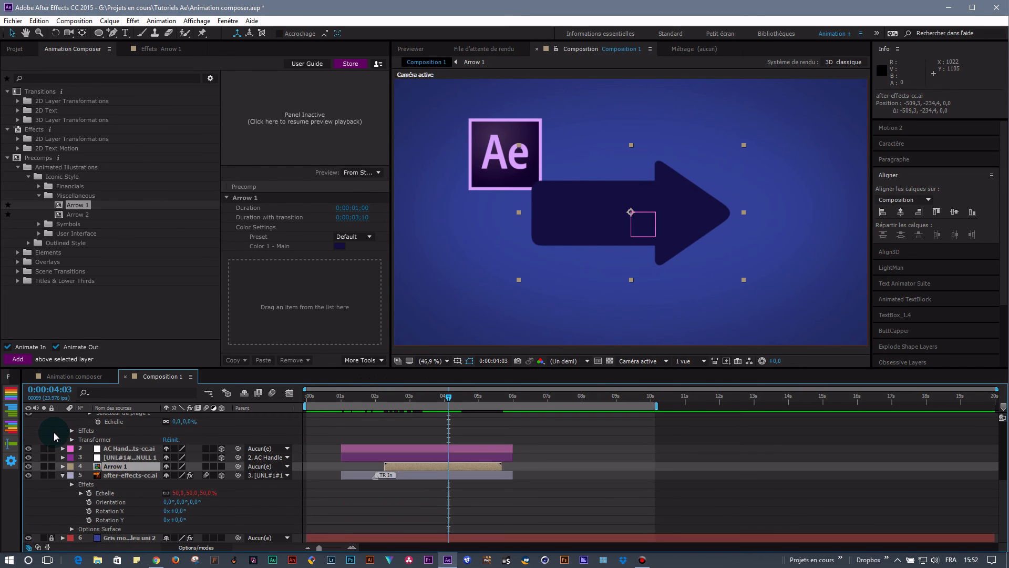
left_click(44, 466)
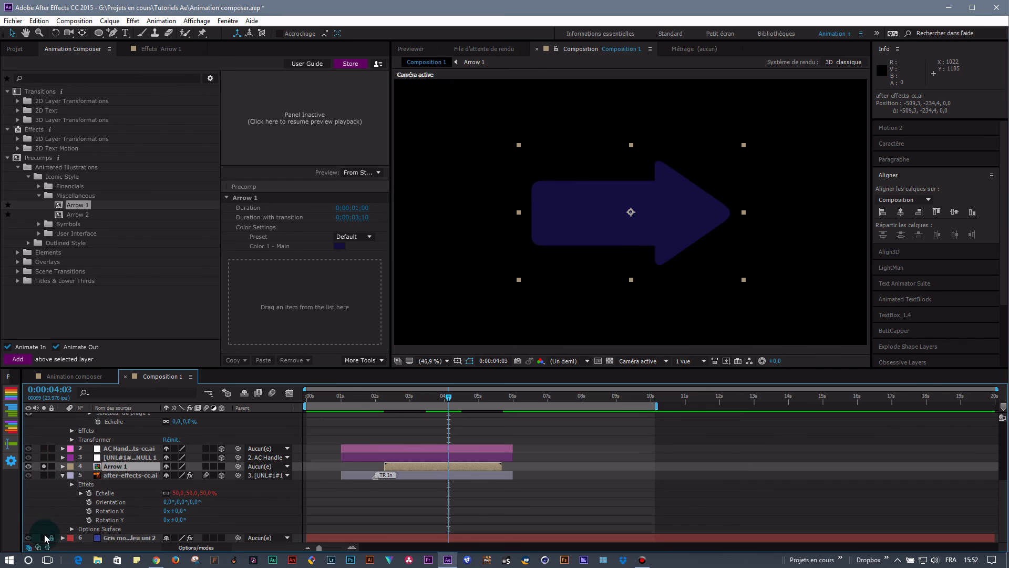
left_click(43, 538)
mouse_move(447, 398)
left_mouse_down()
mouse_move(329, 393)
mouse_move(444, 391)
left_mouse_up()
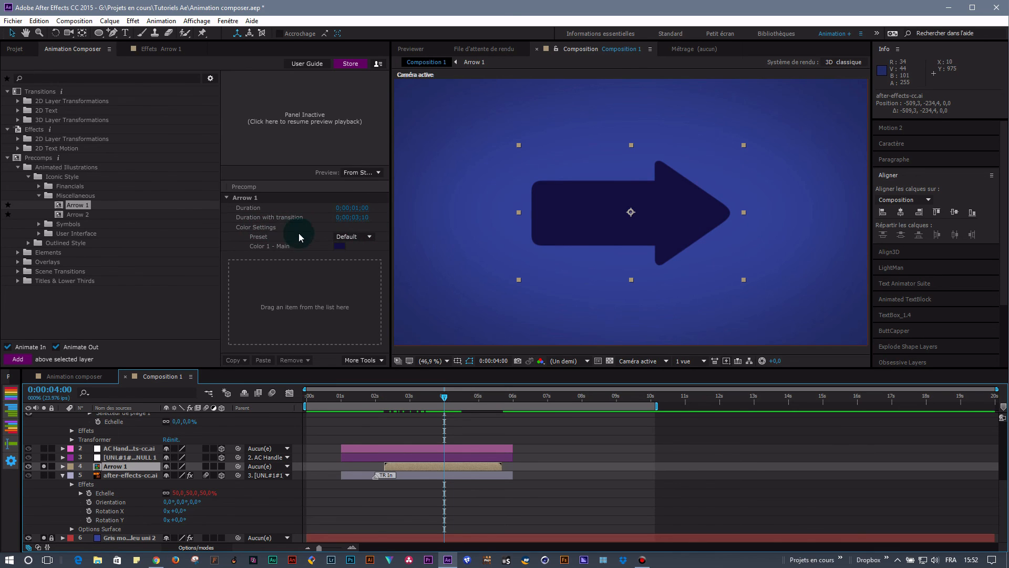
Change the arrow's Color 1 - Main setting to a magenta-purple.
left_click(340, 248)
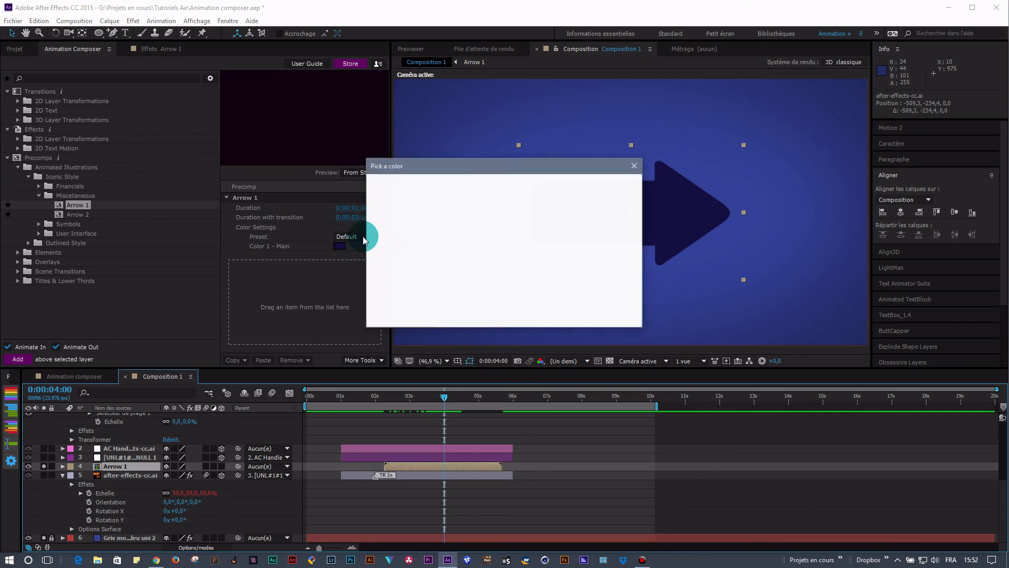
left_click(473, 212)
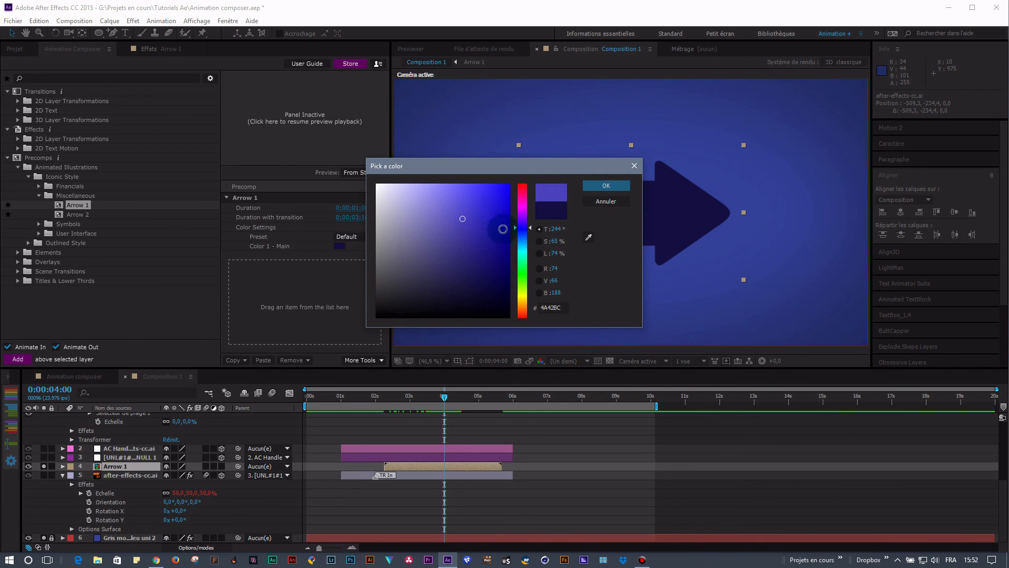
left_click(522, 208)
left_click(597, 186)
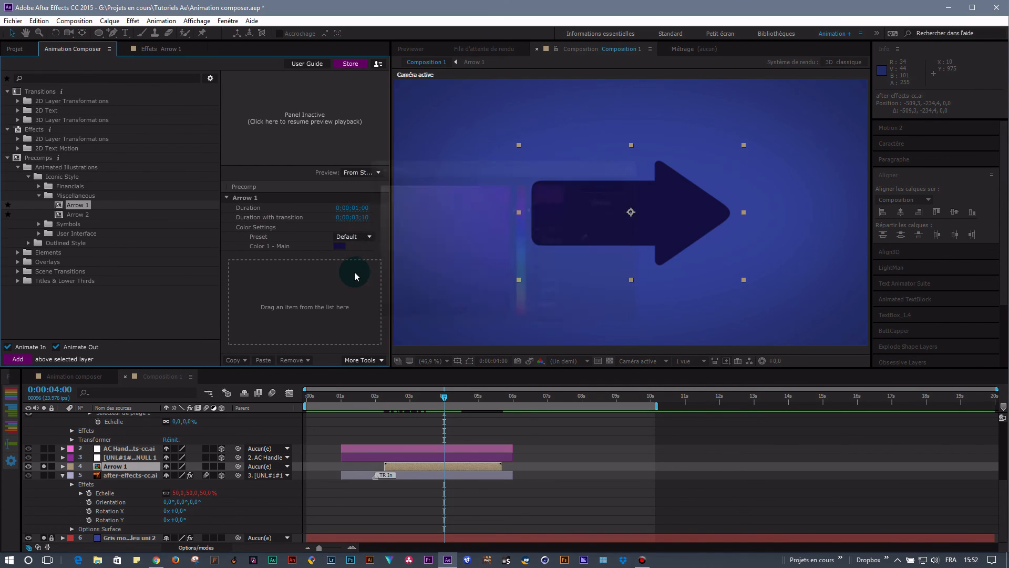
left_click(367, 238)
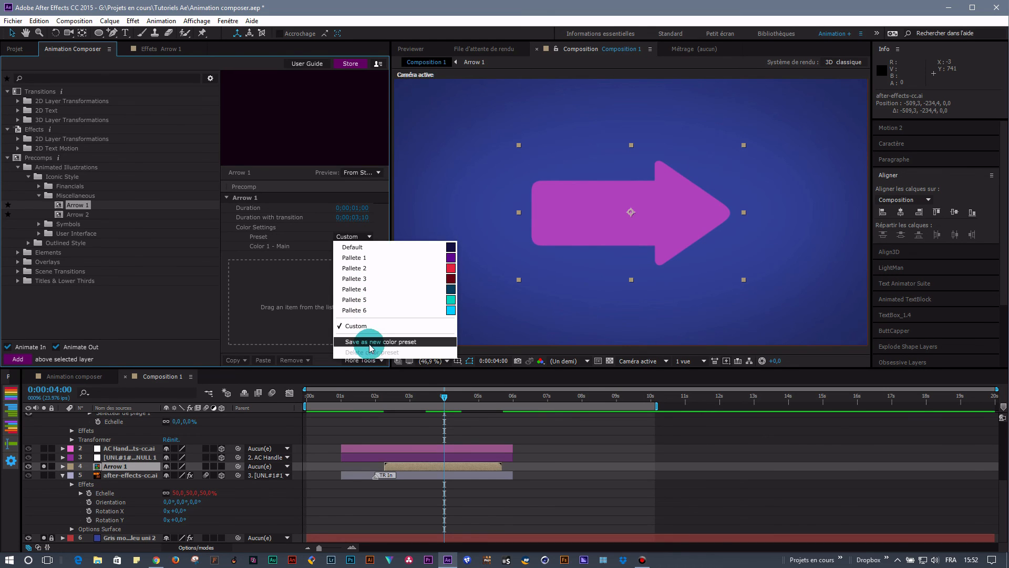
left_click(409, 343)
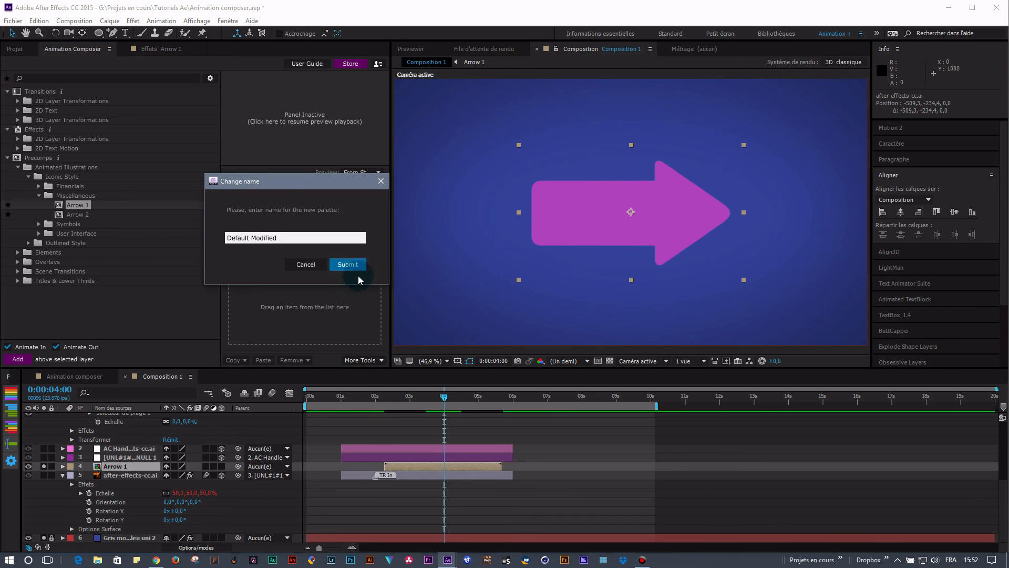
left_click(310, 265)
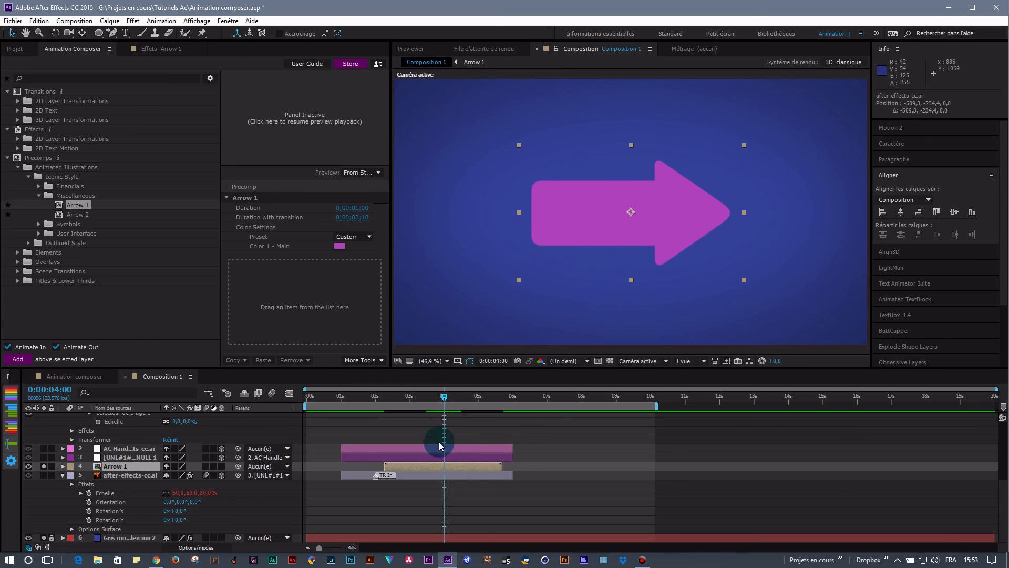
Scrub through the arrow's animation to 0:00:04:10 and collapse the title text layer's properties.
left_click_drag(387, 400, 459, 398)
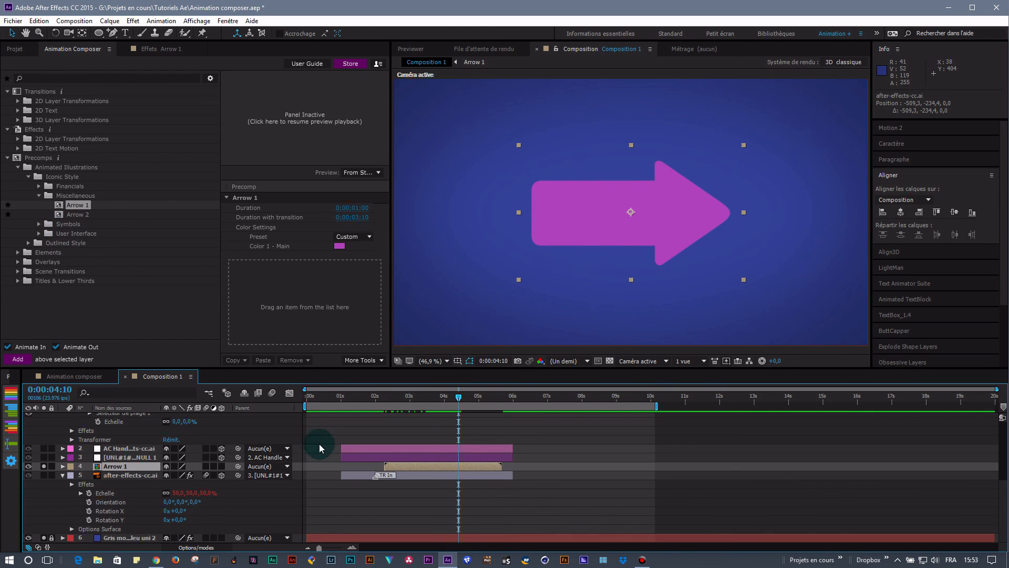
scroll(183, 426, "up", 5)
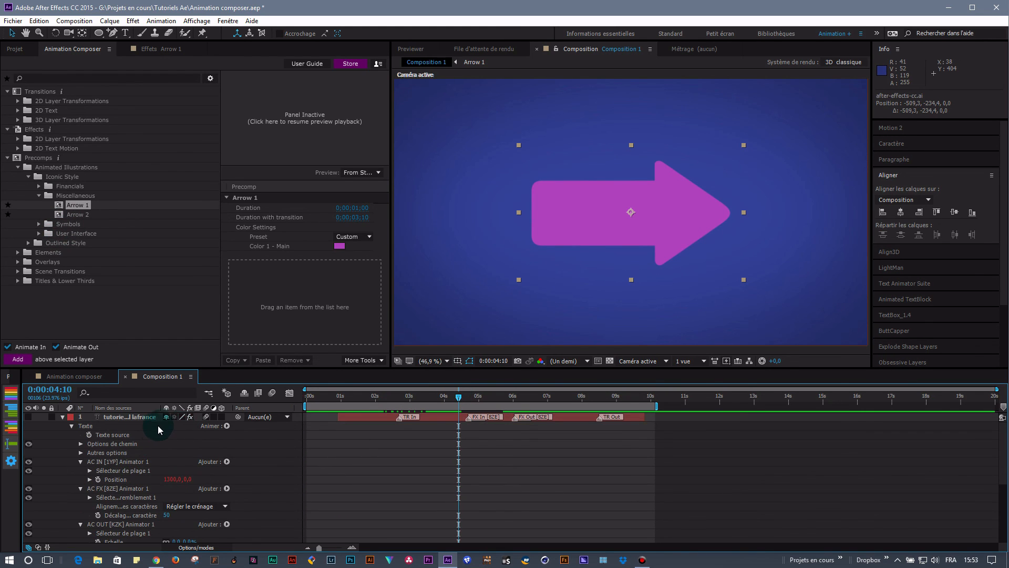
left_click(62, 417)
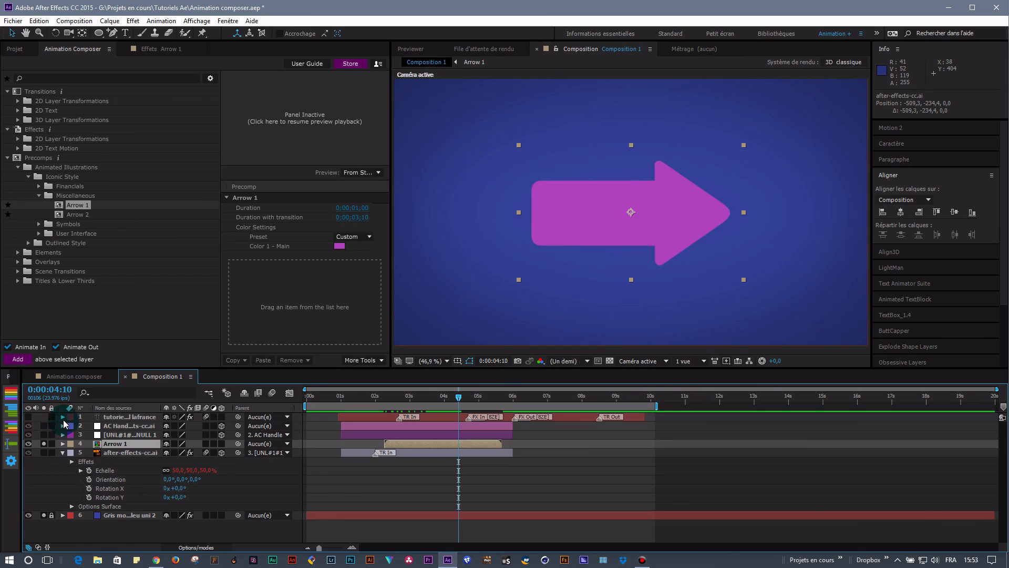
left_click(414, 447)
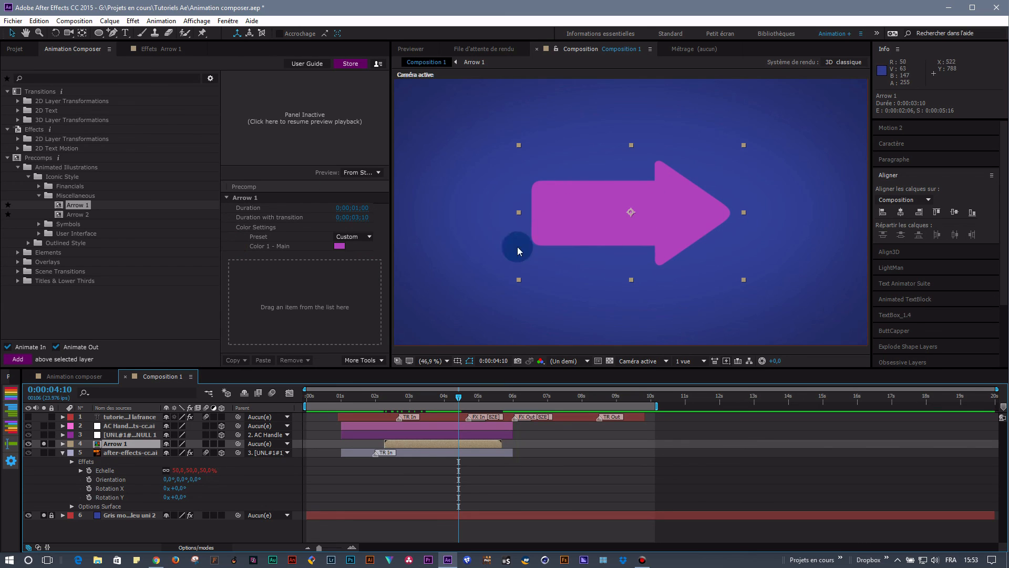
Collapse the Miscellaneous folder of the Iconic Style illustrations.
left_click(39, 196)
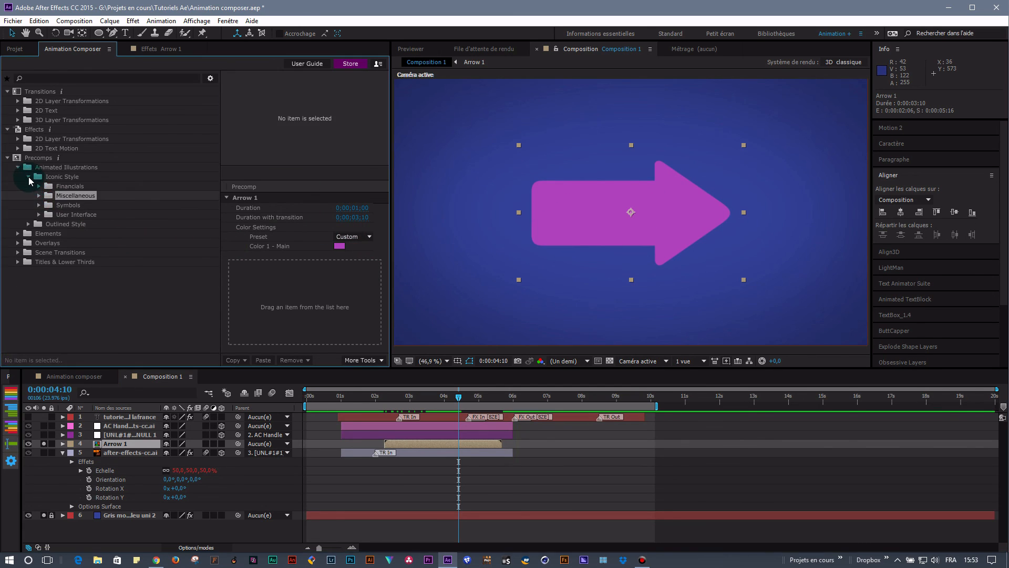